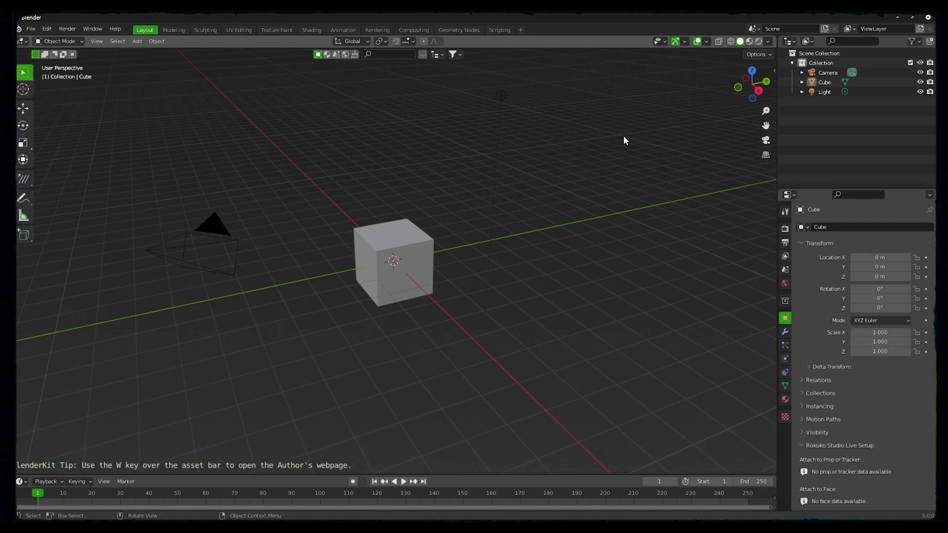
- Delete all the default scene objects and add a mesh plane at the origin
key("a")
key("x")
left_click(600, 196)
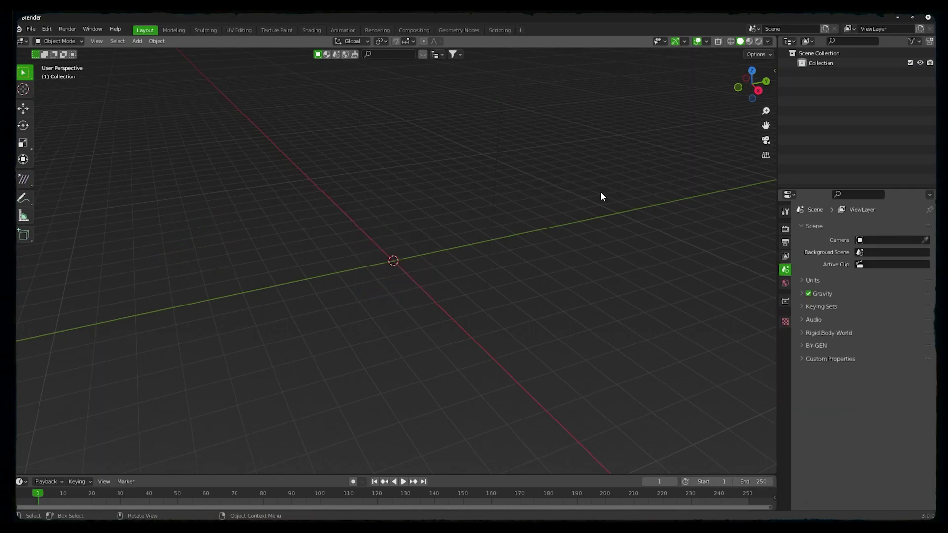
key("shift+a")
left_click(403, 202)
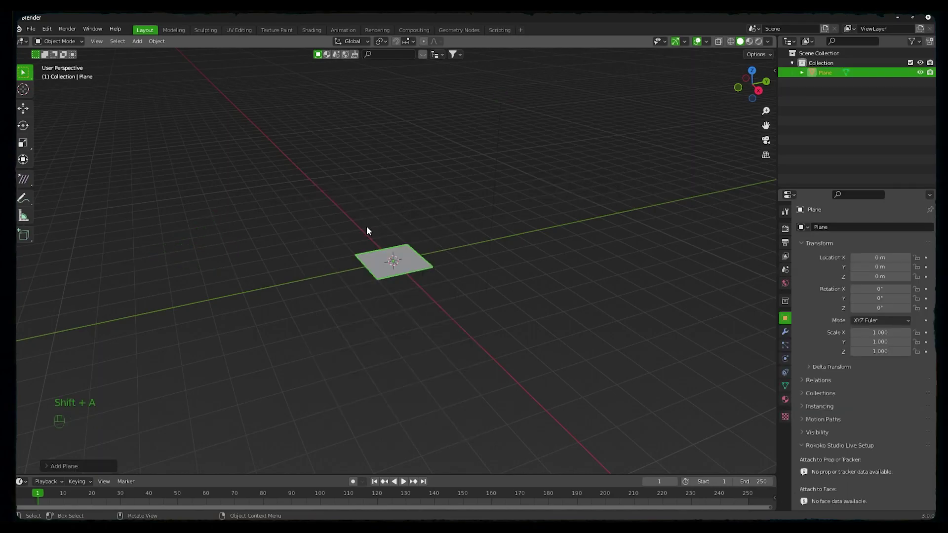
- Add a camera facing the plane with a 90° X rotation, about 6.8 m back and 0.65 m high, and view through it
key("shift+a")
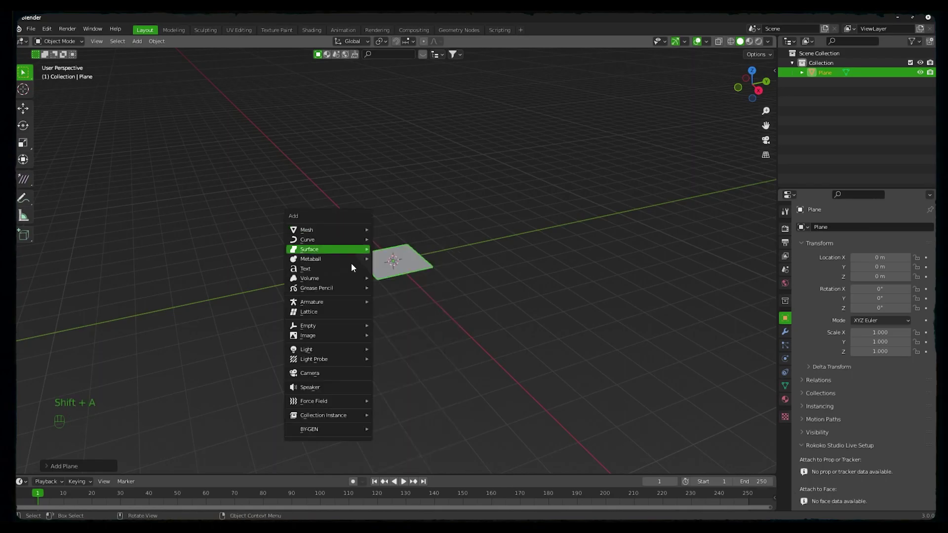
left_click(345, 374)
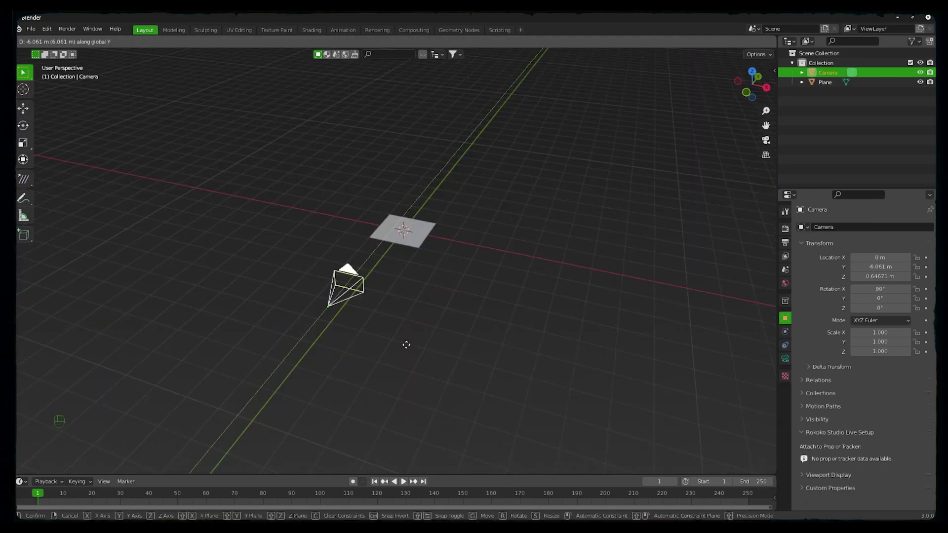
left_click(403, 368)
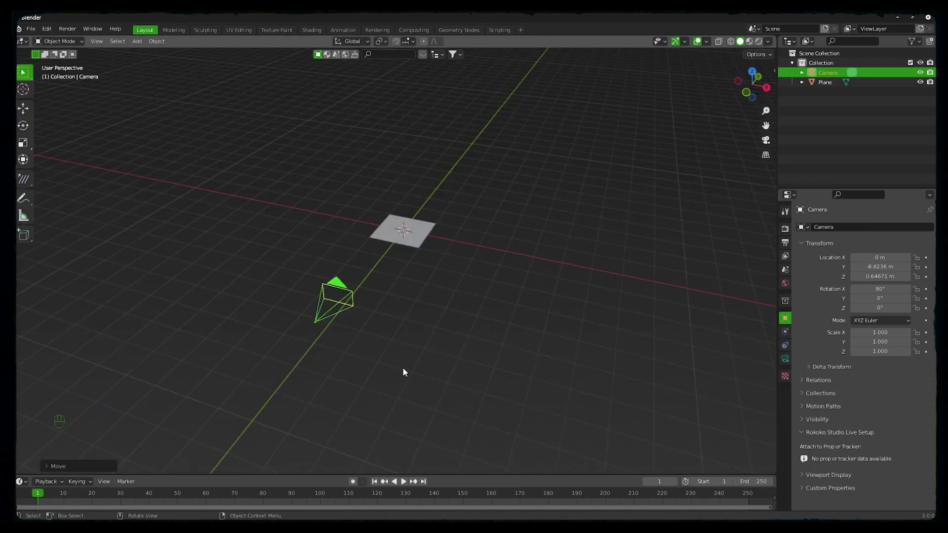
left_click(769, 141)
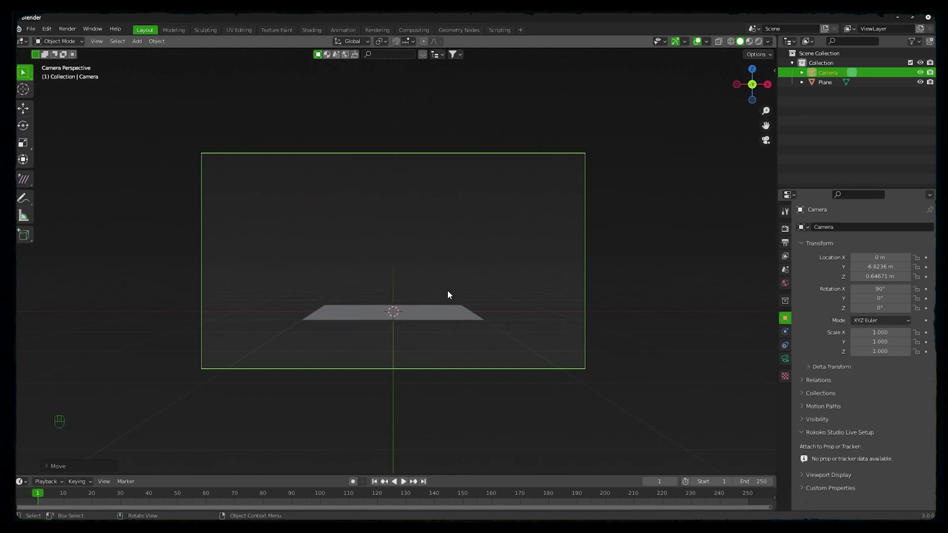
- Rotate the plane 90° about the X axis and raise it about 0.59 m along Z
left_click(446, 313)
type("rx")
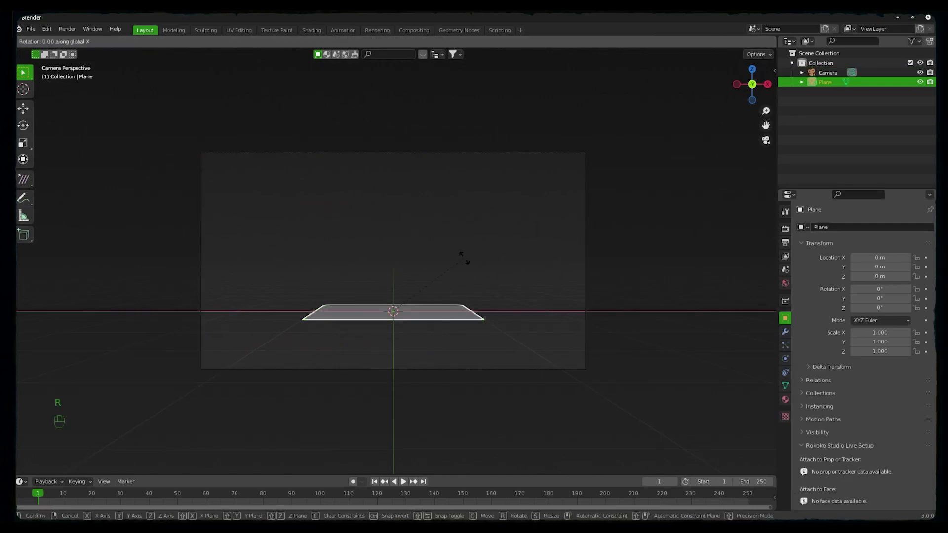
type("90")
key("Return")
key("g")
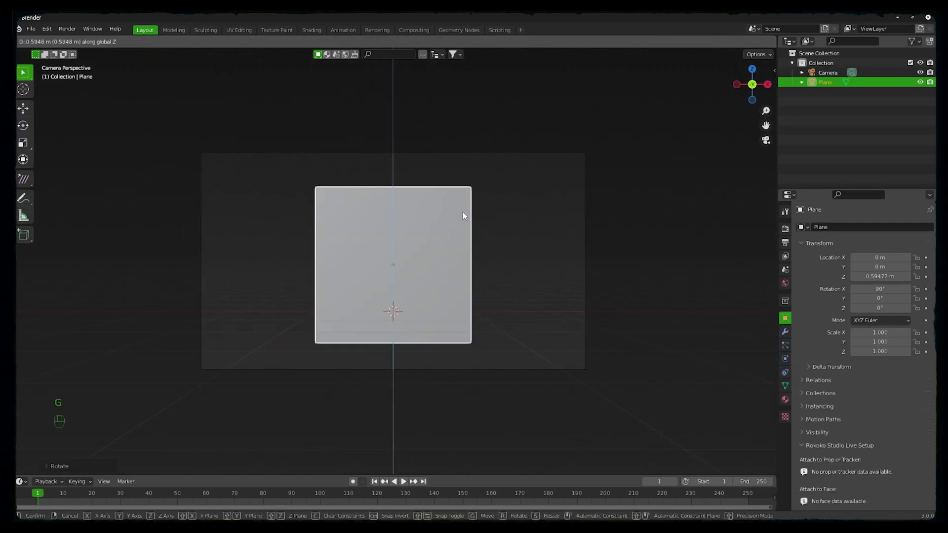
left_click(463, 212)
- Scale the plane to about 2.475 in X and 1.451 in Y so it fills the camera frame
key("s")
key("x")
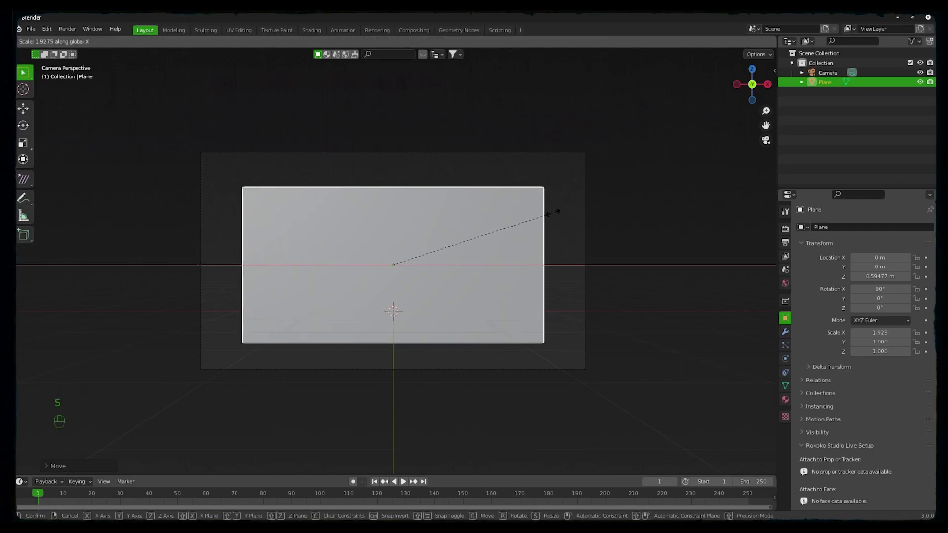
left_click(602, 212)
- Add a text object and replace its content with YFS
middle_click_drag(404, 222, 415, 279)
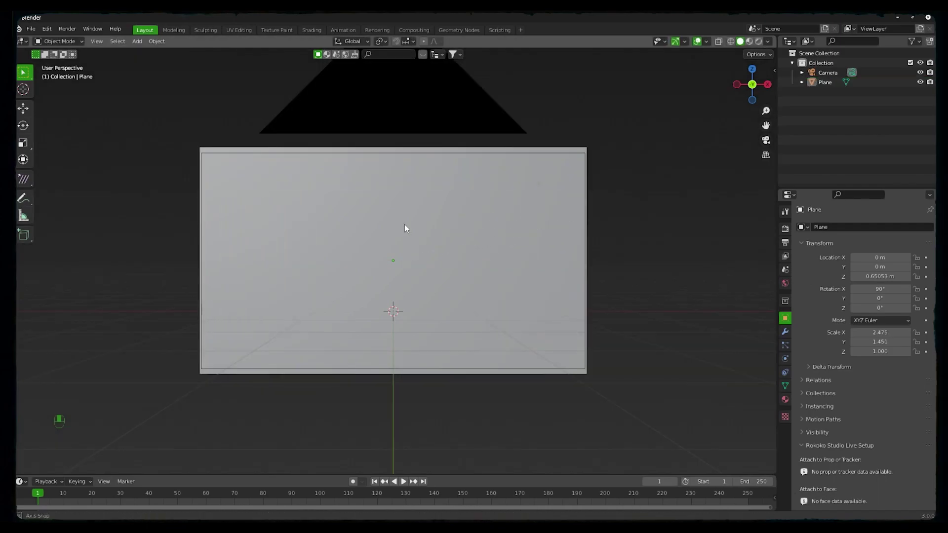
scroll(399, 262, "down", 3)
key("shift+a")
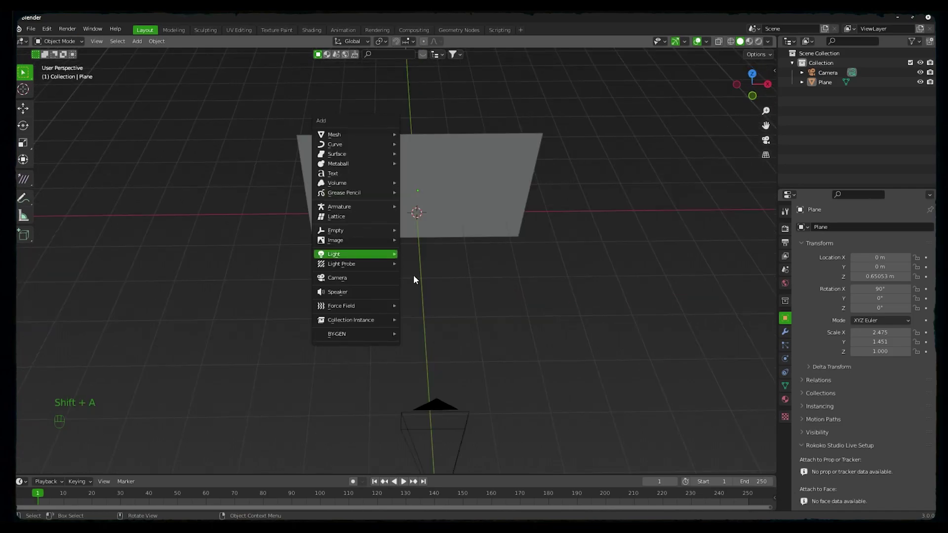
left_click(345, 173)
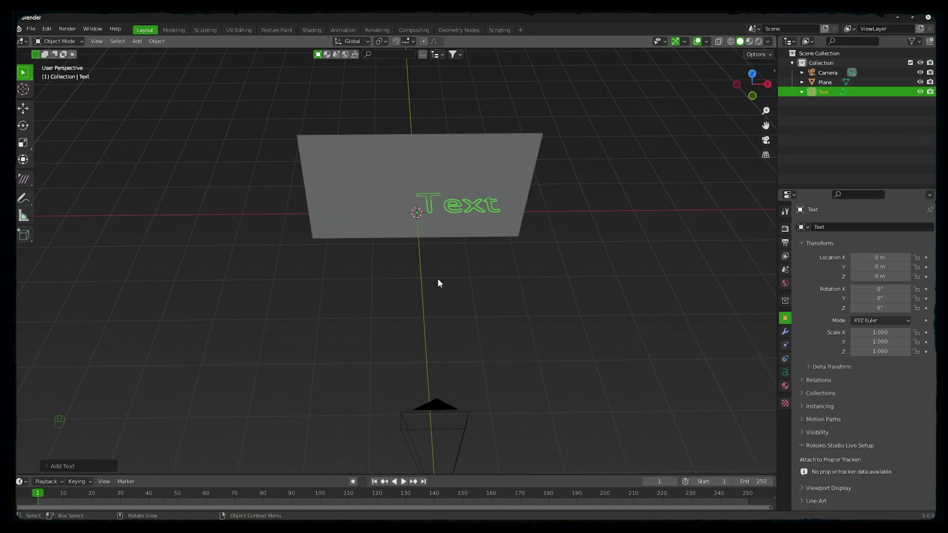
key("Tab")
key("BackSpace")
key("BackSpace")
key("BackSpace")
key("BackSpace")
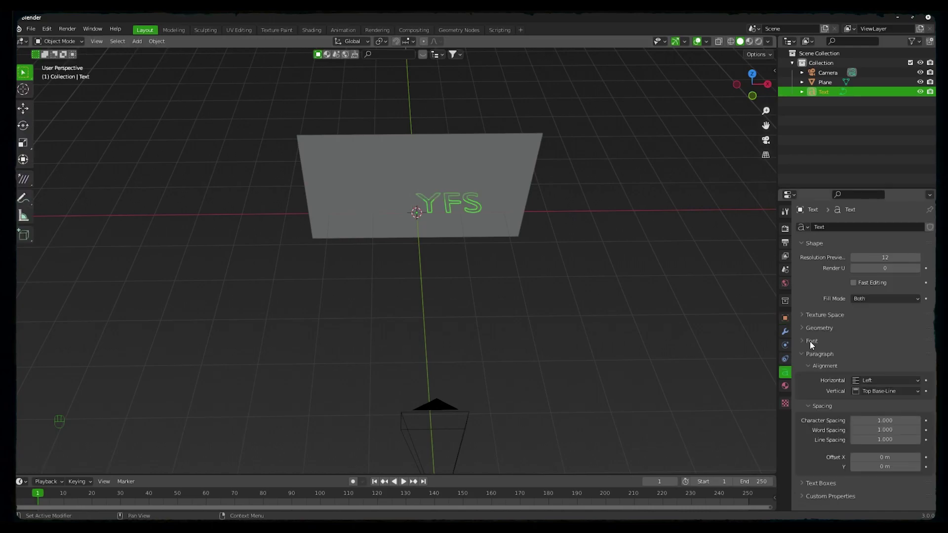
- Give the YFS text the AW Exteria typeface and centered horizontal and vertical alignment, and place it upright and small in the plane's upper-left corner
left_click(810, 341)
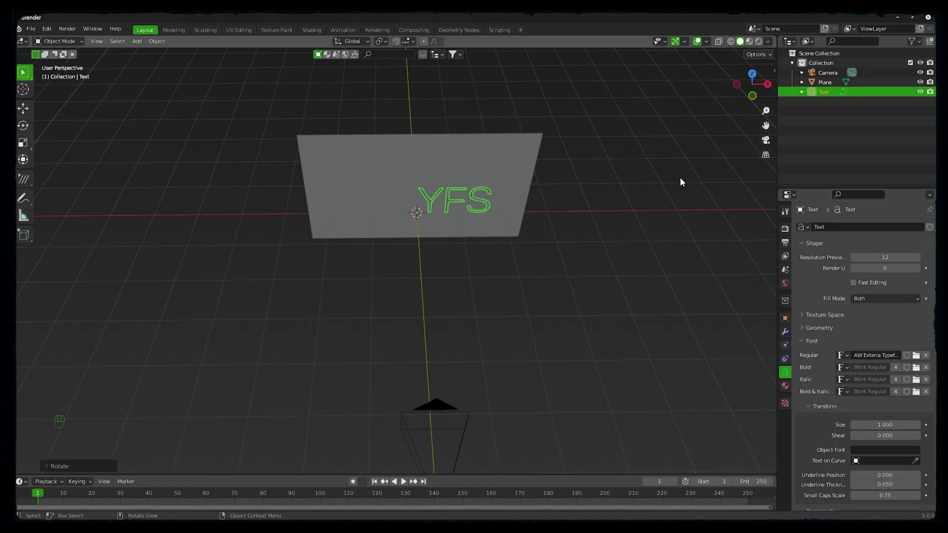
key("KP_0")
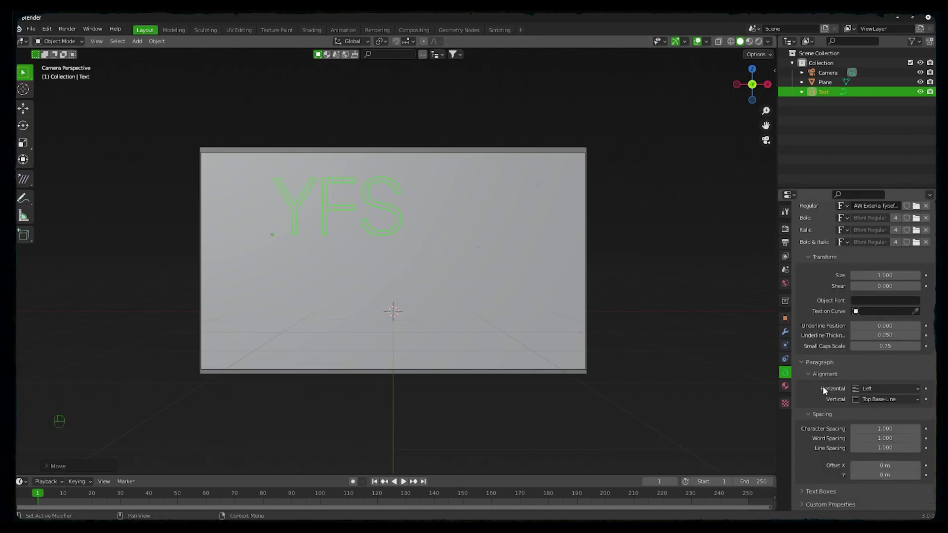
left_click(872, 389)
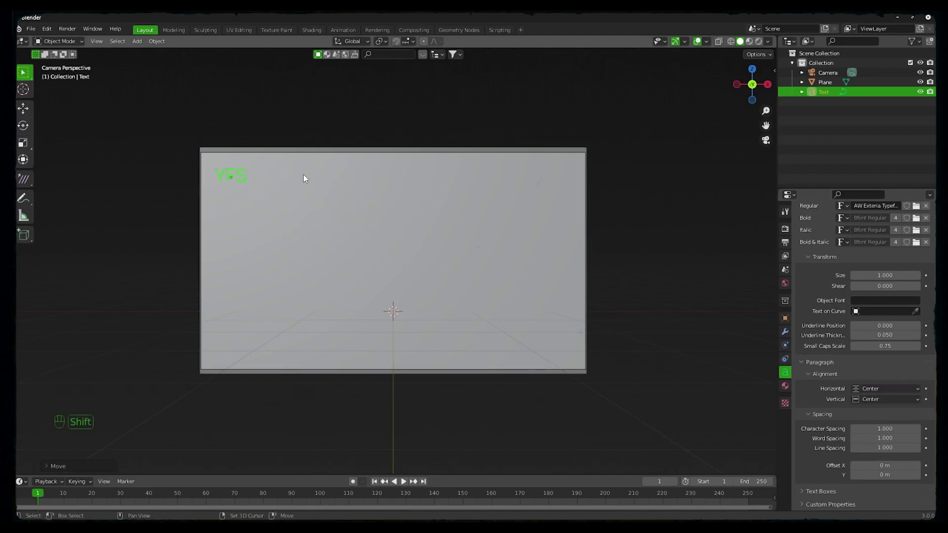
- Duplicate the YFS text along the X axis to the plane's upper-right corner and change the copy to ABOUT
key("shift+d")
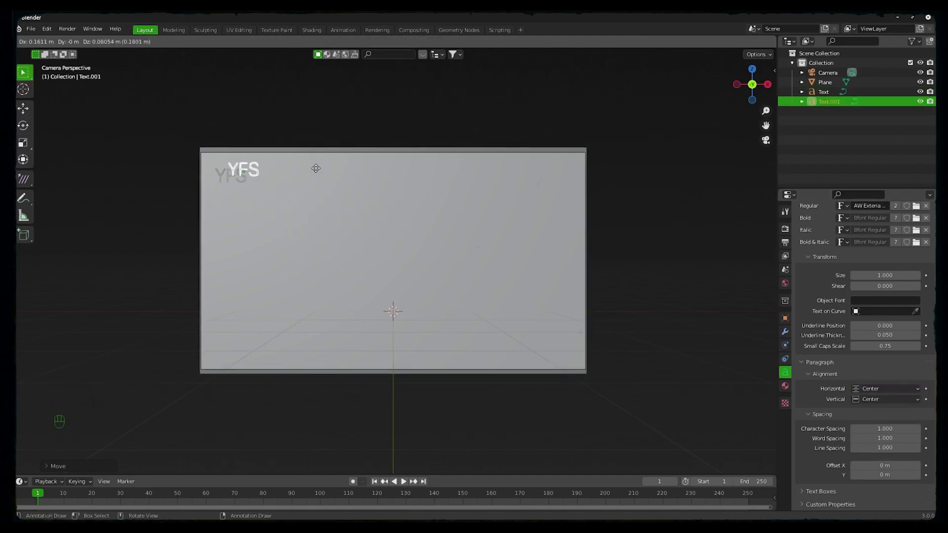
key("x")
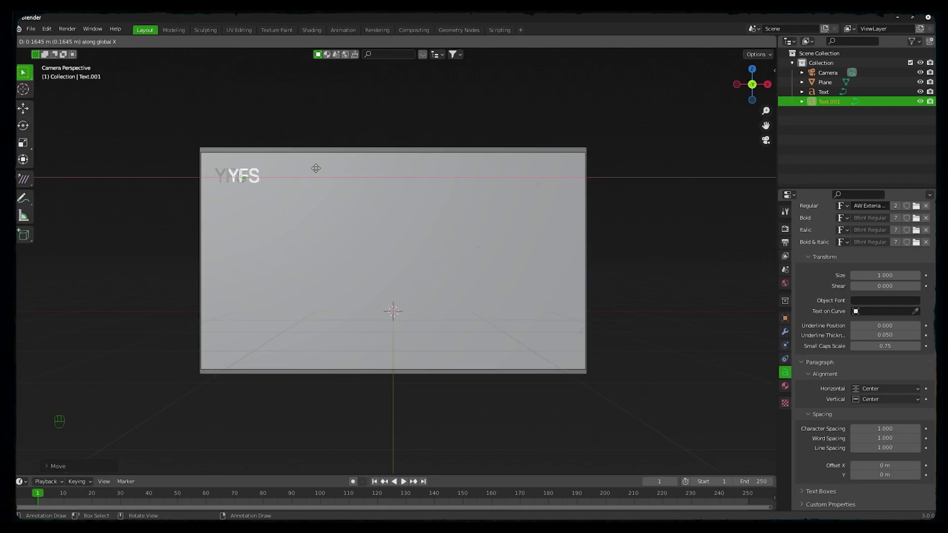
left_click(624, 197)
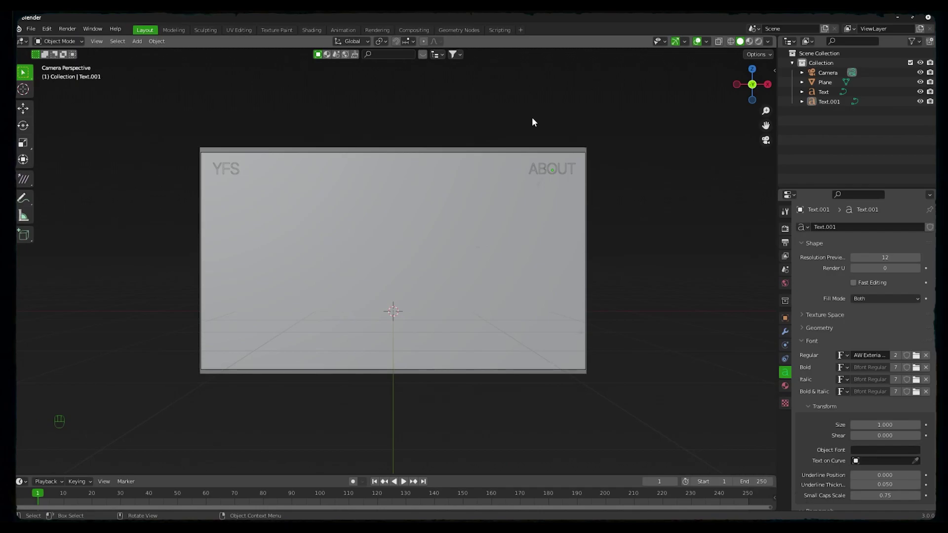
- Bring the cartoon mouse head model into the scene and place it in front of the plane, centered in the camera frame
middle_click_drag(532, 122, 331, 320)
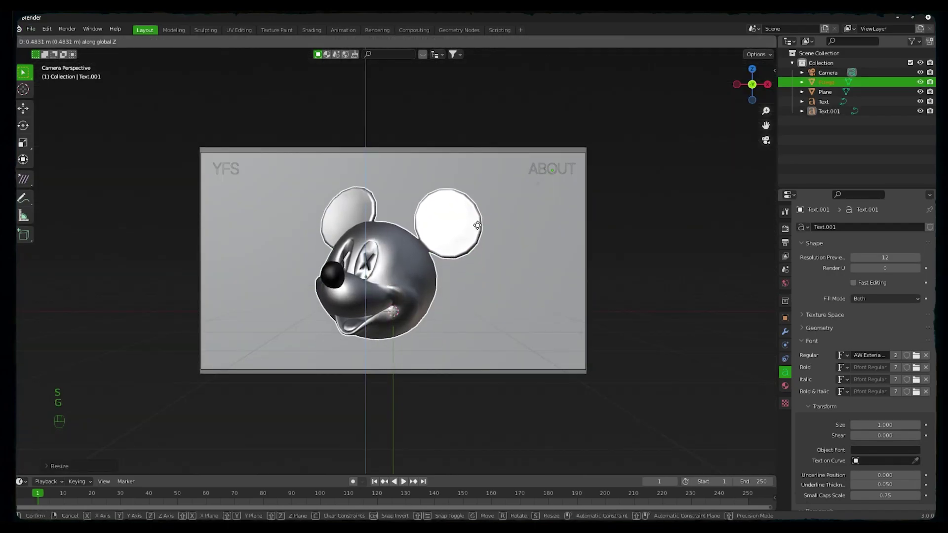
left_click(477, 225)
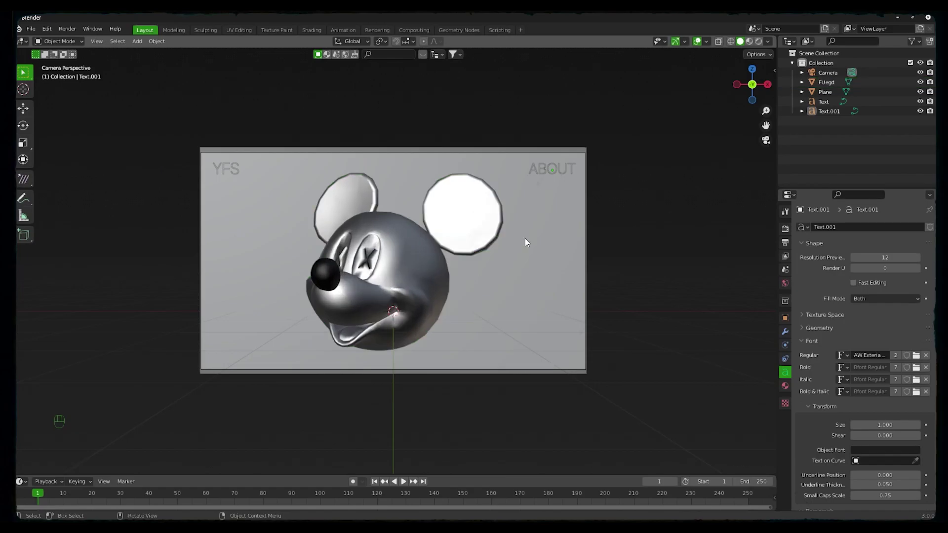
- Show the viewport in rendered shading and set the render engine to Cycles with GPU Compute as the device
left_click(759, 43)
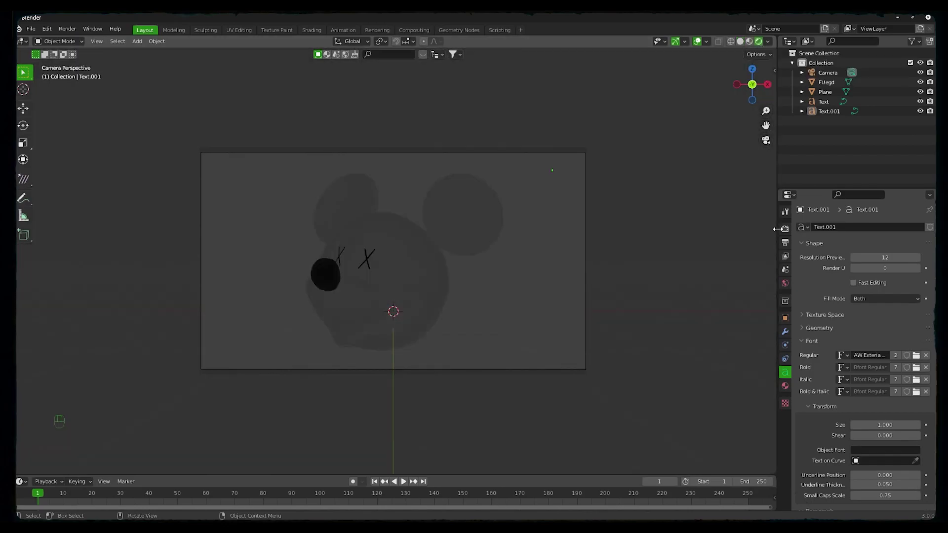
left_click(784, 228)
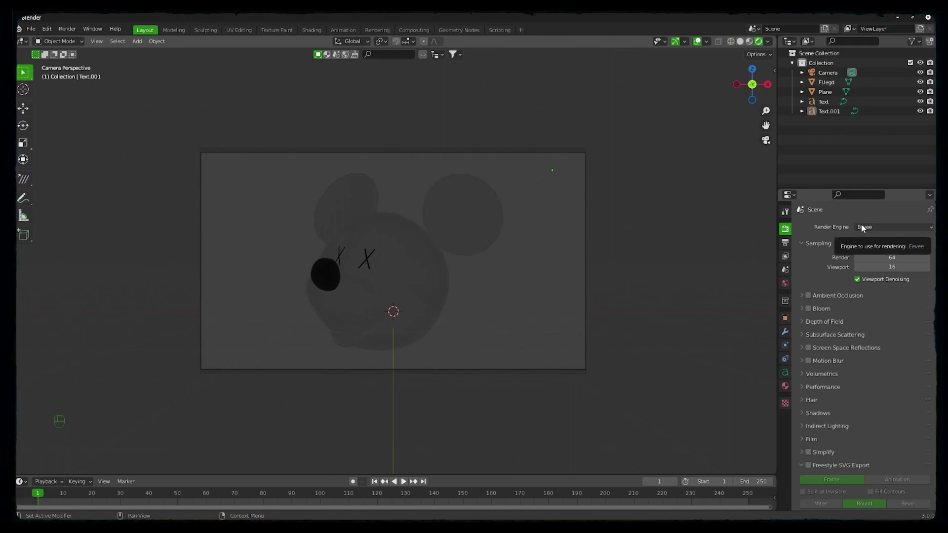
left_click(865, 227)
left_click(869, 259)
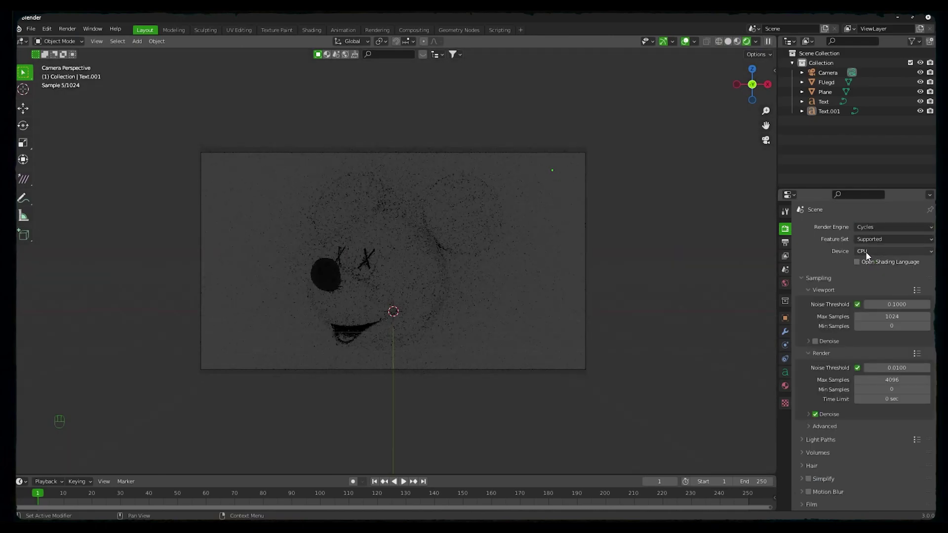
left_click(866, 251)
left_click(869, 271)
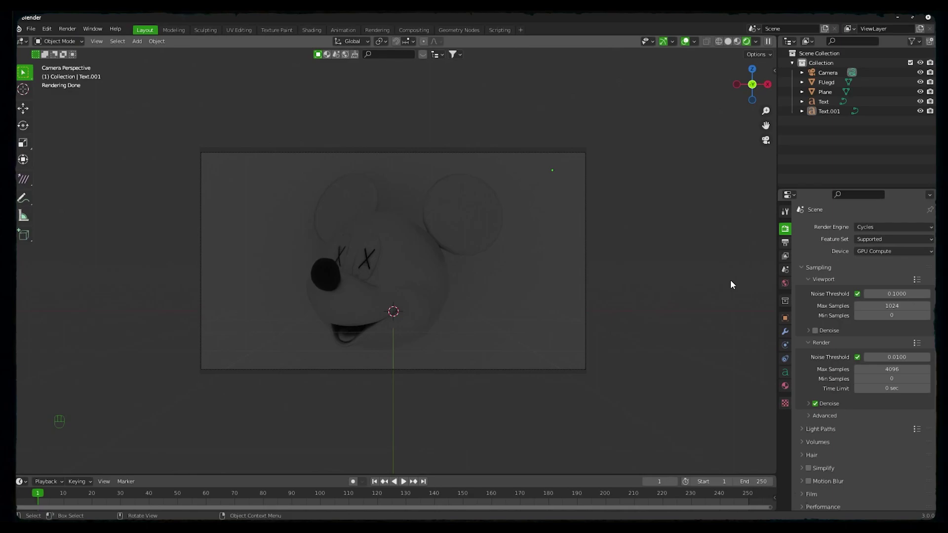
- Use an Environment Texture as the world background color and load the pexels-bhavana neon sign image into it
left_click(784, 287)
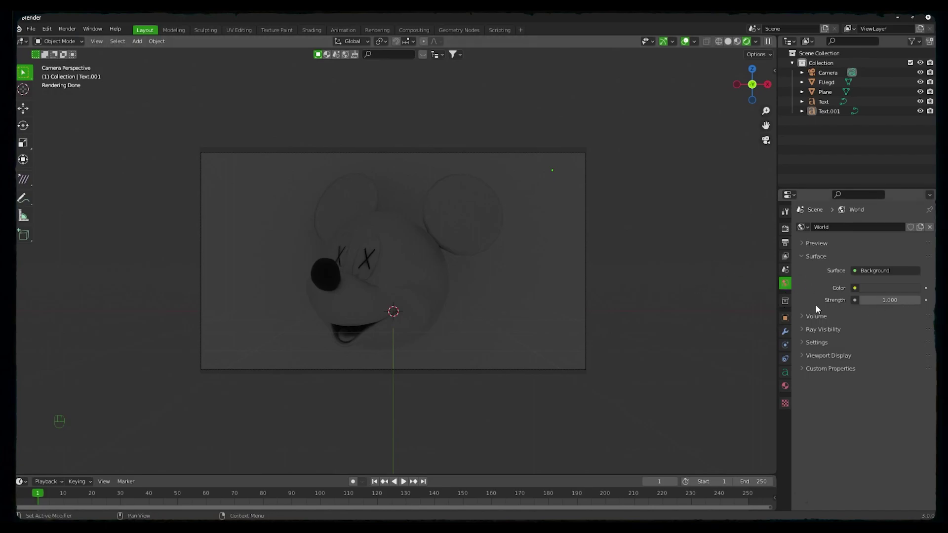
left_click(854, 288)
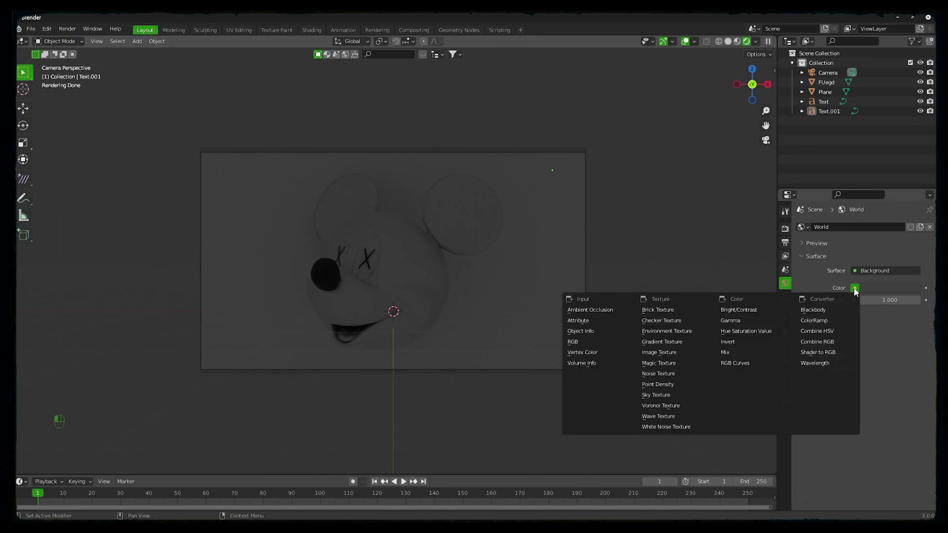
left_click(686, 329)
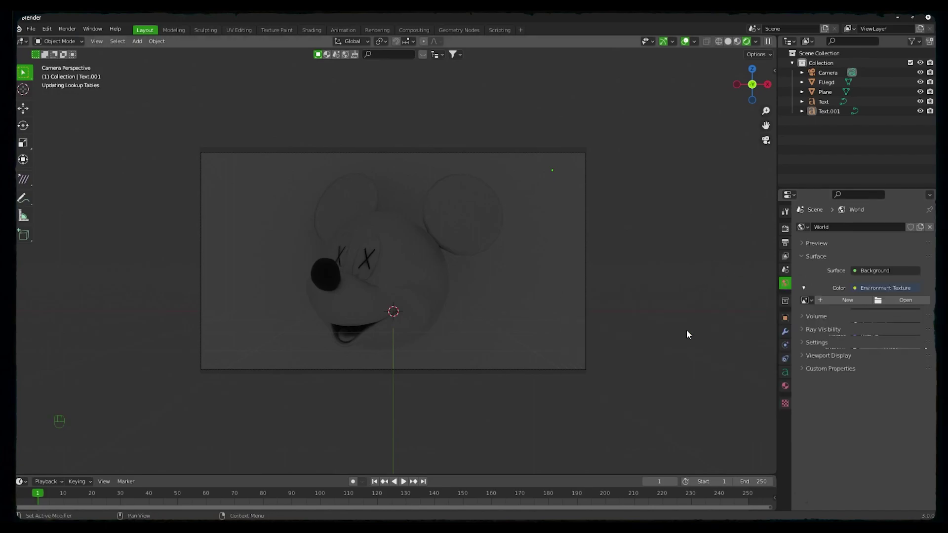
left_click(887, 300)
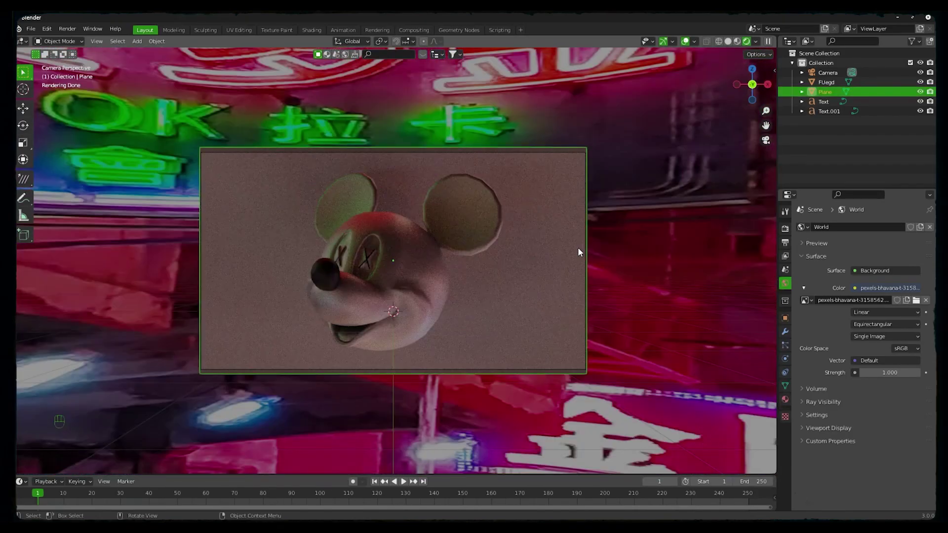
- Name the backdrop plane's material PLANE and darken its surface to near black
left_click(785, 399)
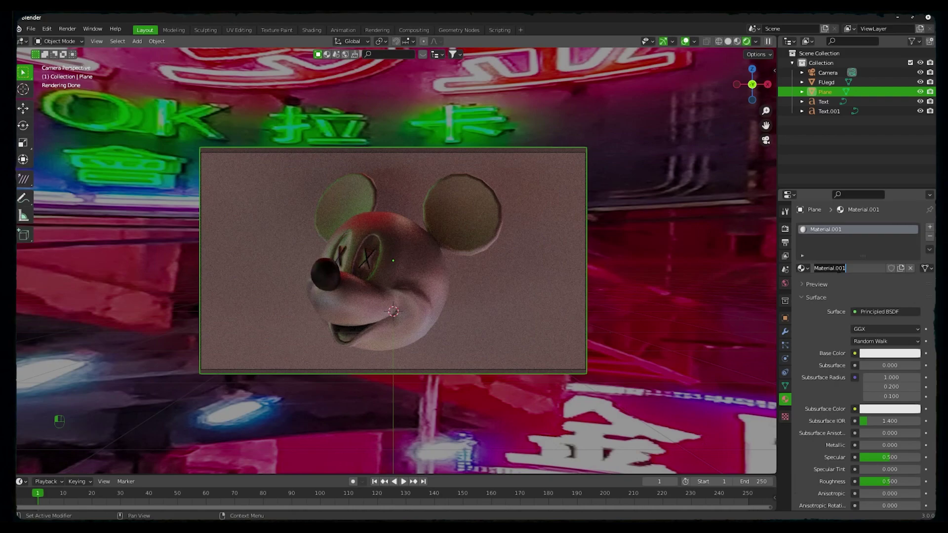
type("PLANE")
key("Return")
scroll(834, 313, "down", 4)
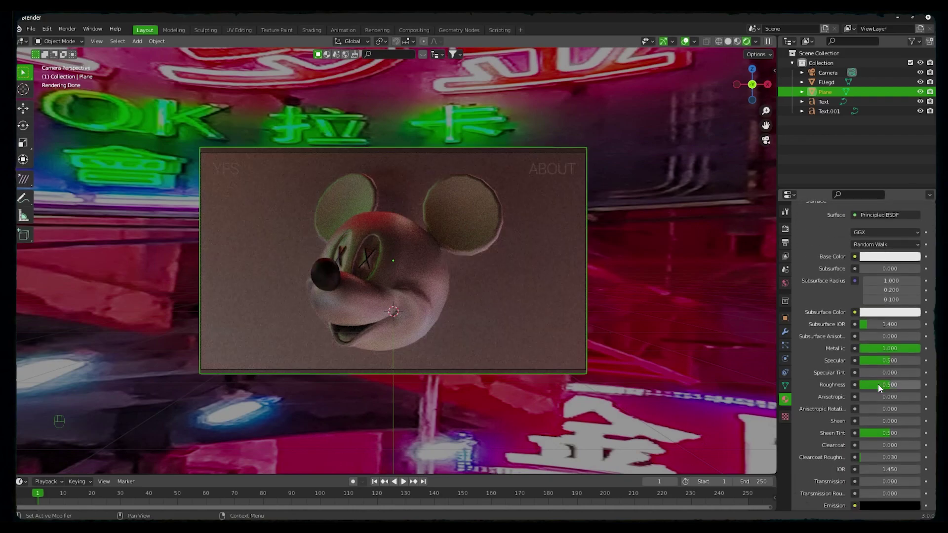
left_click_drag(877, 384, 856, 384)
middle_click_drag(712, 321, 611, 255)
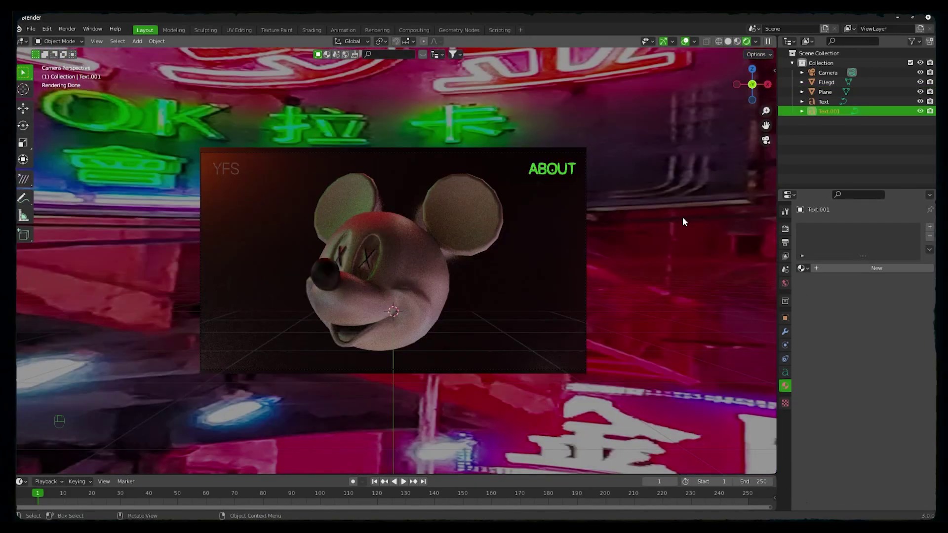
- Create a material named text with a white Emission surface of strength 2 and apply it to both the ABOUT and YFS texts
left_click(864, 268)
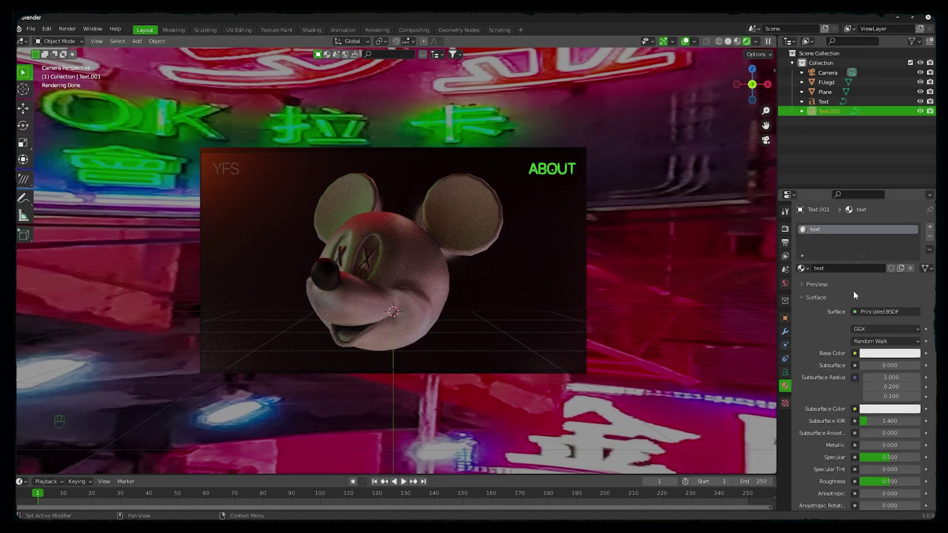
left_click(868, 312)
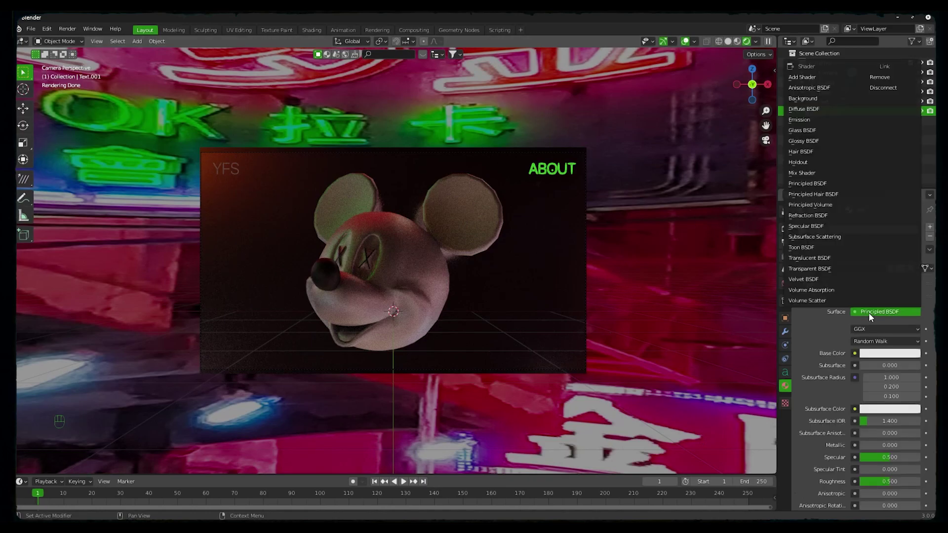
left_click(805, 118)
double_click(878, 340)
type("2")
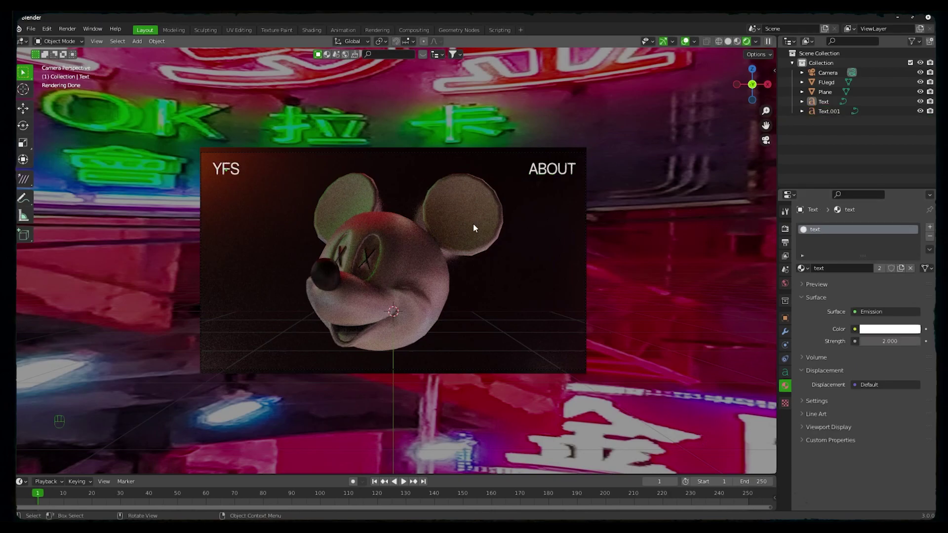
- Lower the roughness of the mouse head's FUegdMat material to about 0.096 for a chrome look
left_click(473, 223)
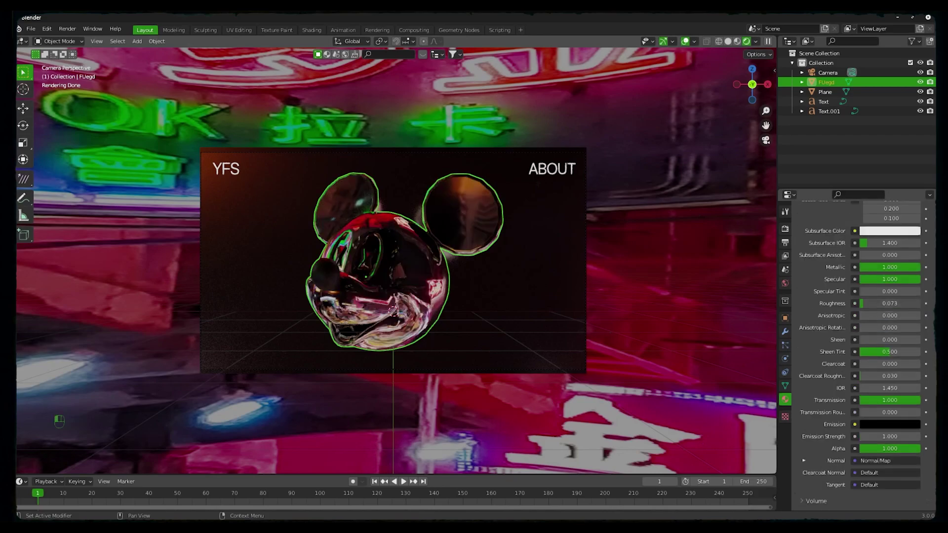
left_click_drag(864, 303, 865, 303)
scroll(835, 327, "up", 8)
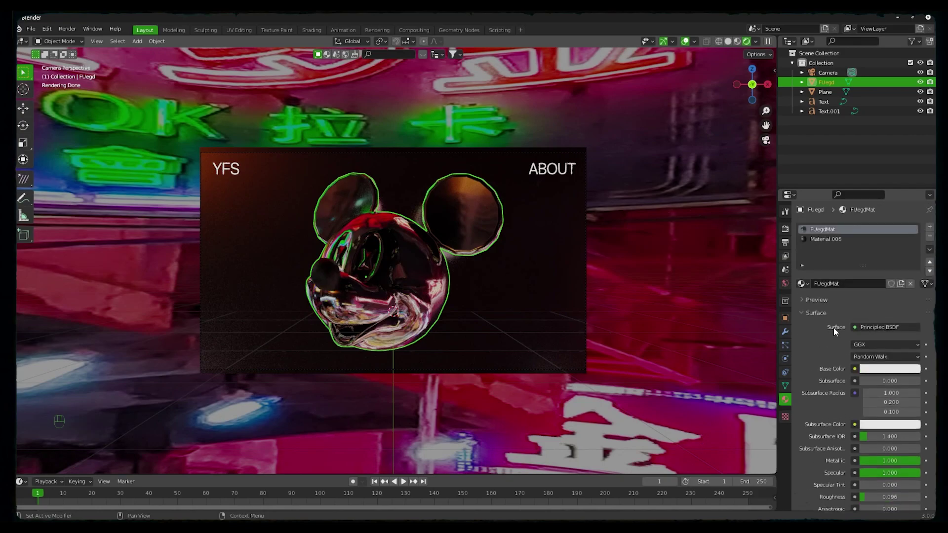
- Turn the mouse head's FUegdMat material into glass with metallic 0, transmission 1 and an IOR of 1.350
left_click_drag(881, 472, 850, 460)
scroll(857, 410, "down", 2)
scroll(856, 407, "down", 7)
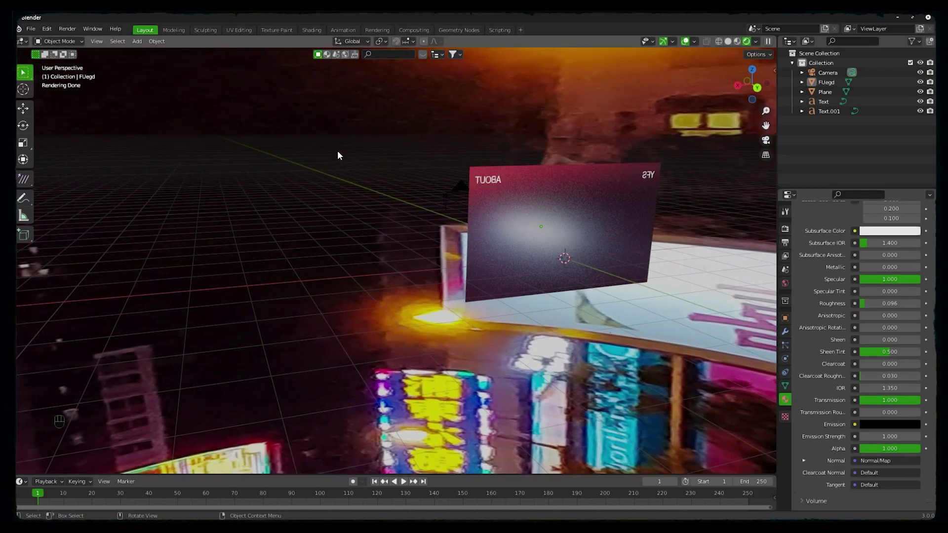
middle_click_drag(252, 227, 250, 228)
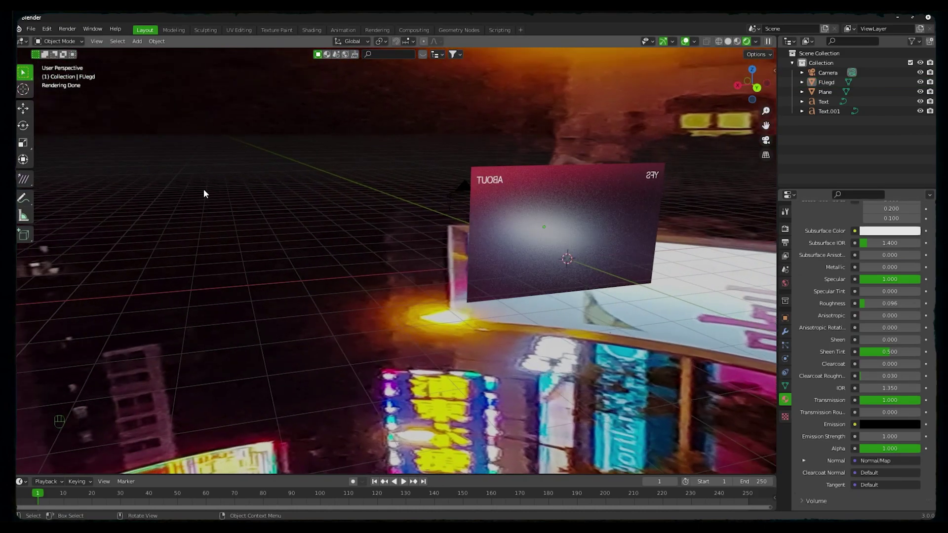
middle_click_drag(252, 153, 711, 168)
left_click(766, 140)
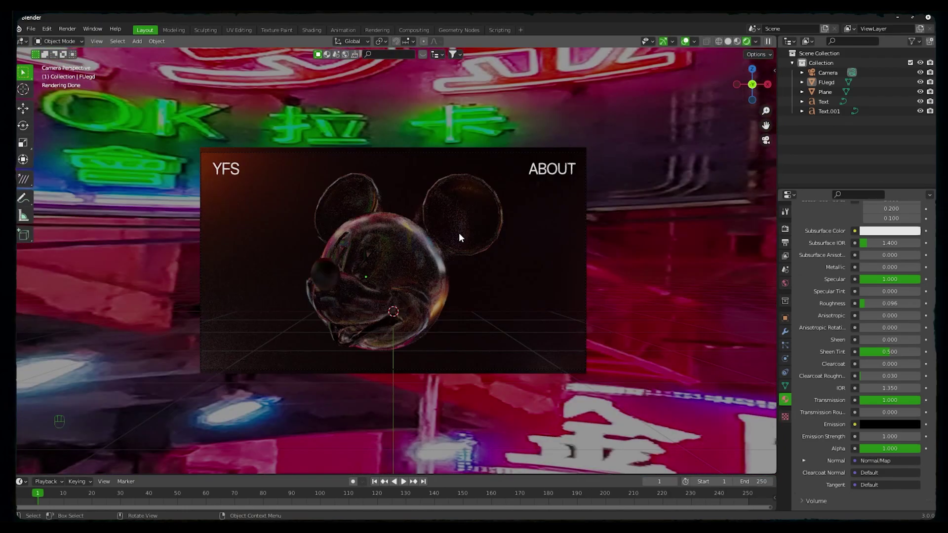
- In the world shader nodes, set the environment texture's mapping rotation to about 89.2° on Z and adjust its X rotation
left_click(309, 28)
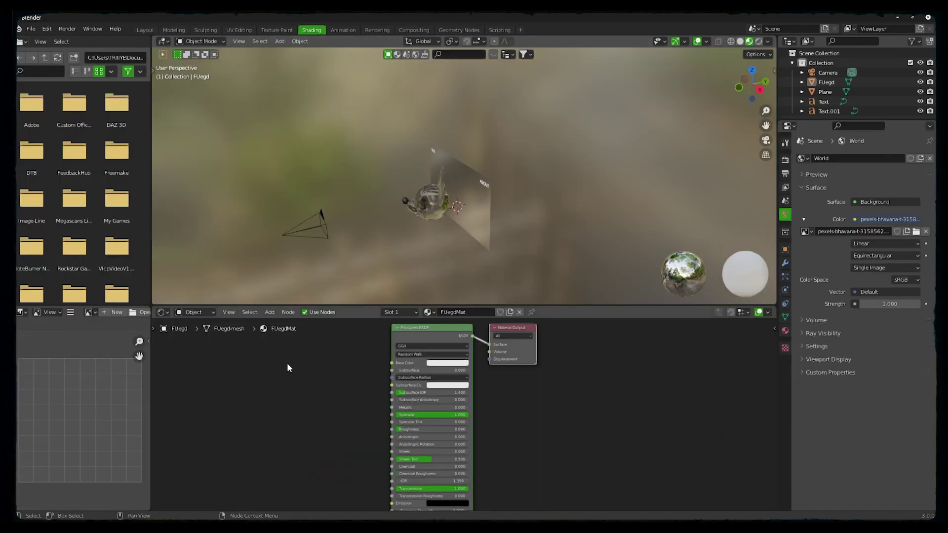
left_click(195, 312)
left_click(200, 333)
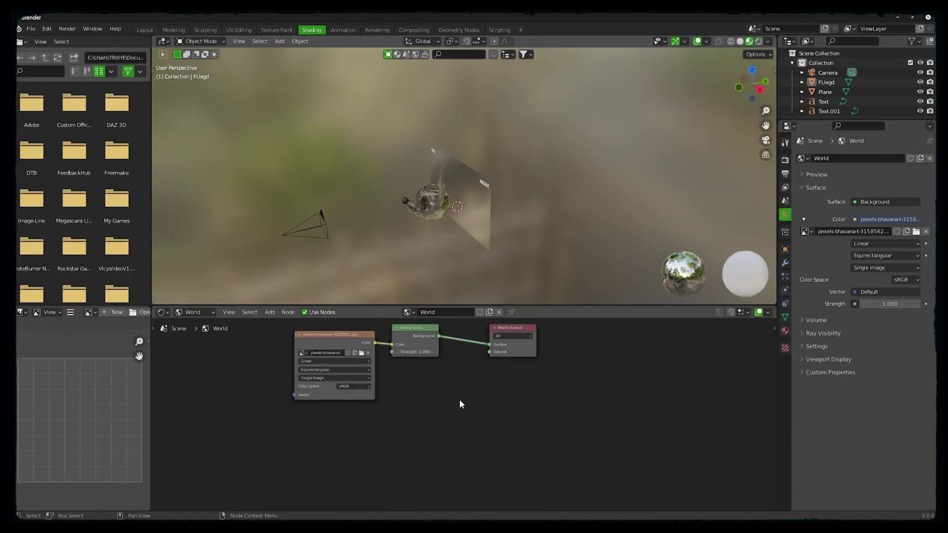
left_click(348, 342)
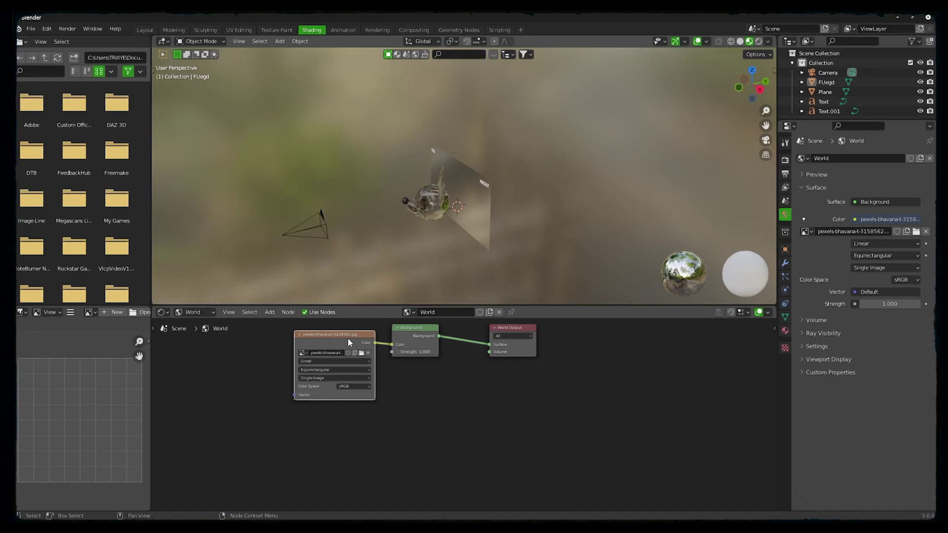
key("n")
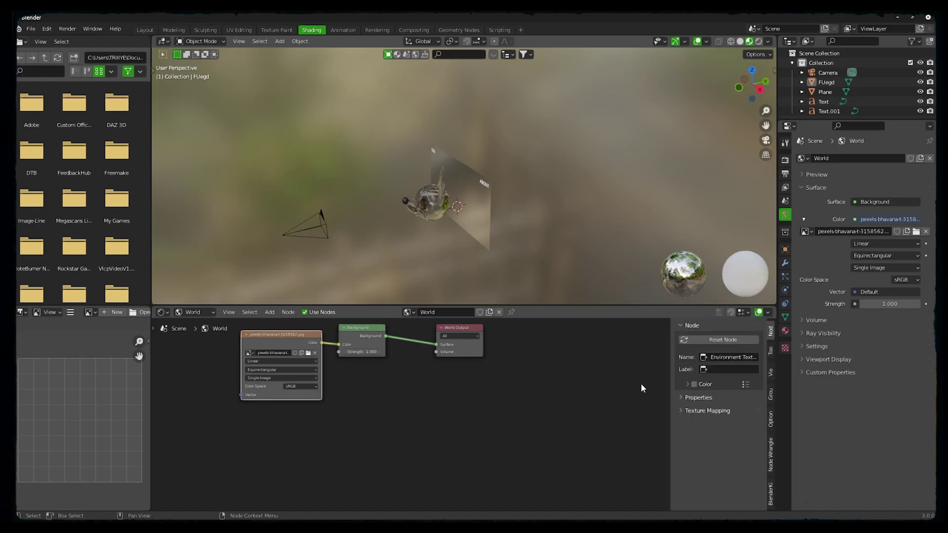
left_click(681, 410)
scroll(681, 412, "down", 3)
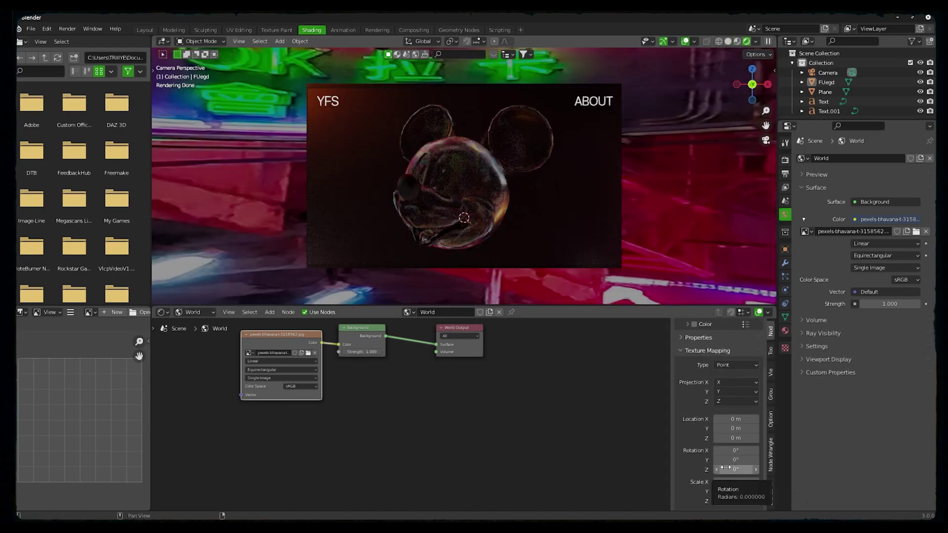
mouse_move(725, 467)
left_mouse_down()
mouse_move(779, 468)
mouse_move(729, 469)
left_mouse_up()
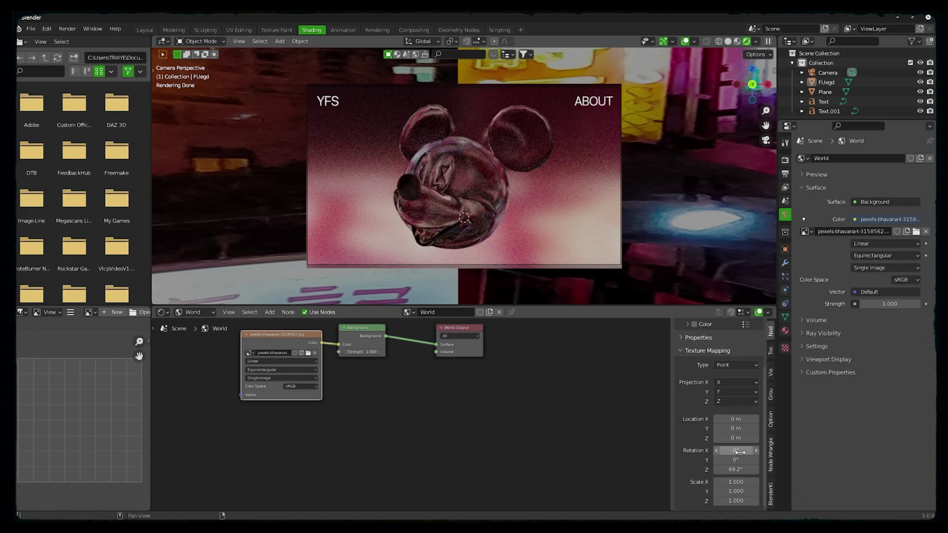
left_click_drag(739, 452, 727, 452)
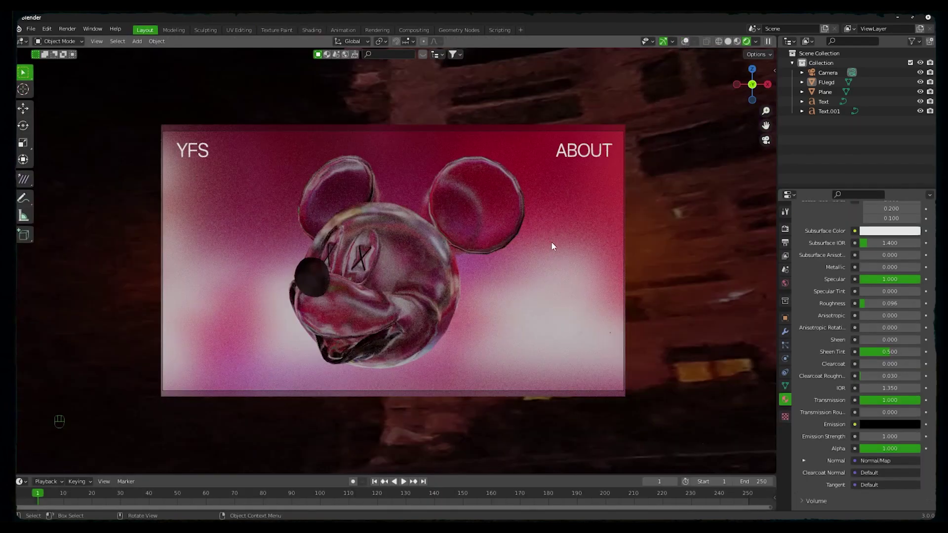
- Add a Subdivision Surface modifier to the mouse head at viewport and render level 1
left_click(511, 227)
left_click(785, 331)
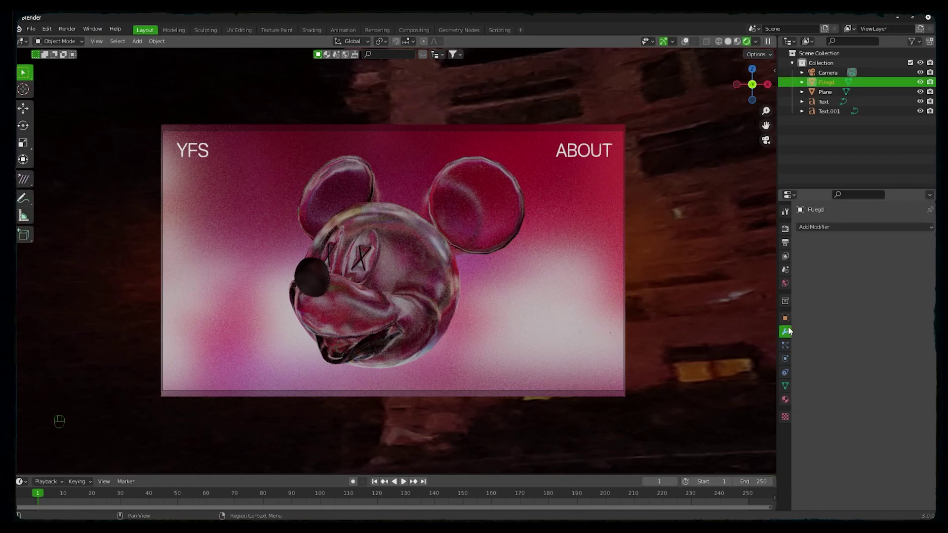
left_click(827, 228)
left_click(750, 403)
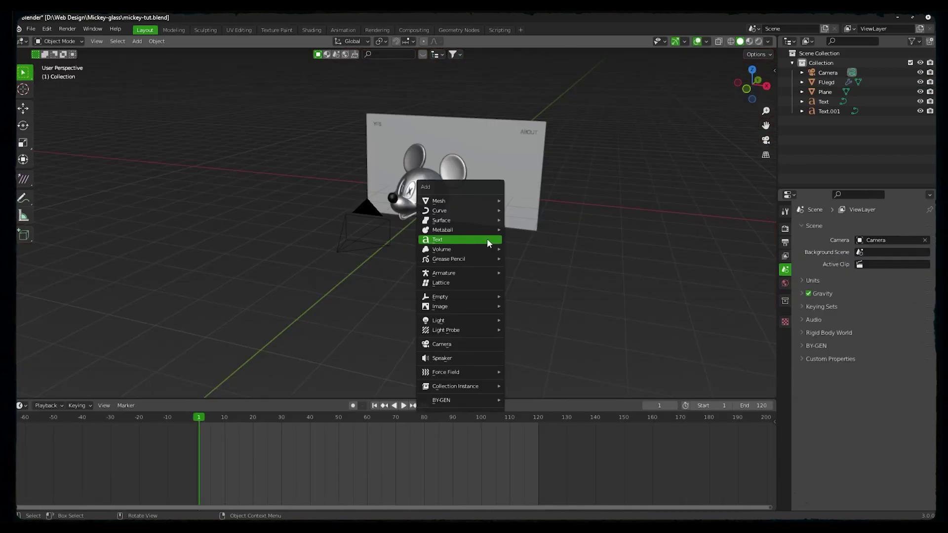
- Add a text object in the scene and change its content to CREATIVE STUDIO WITH UNIQUE STYLE on two lines
left_click(486, 240)
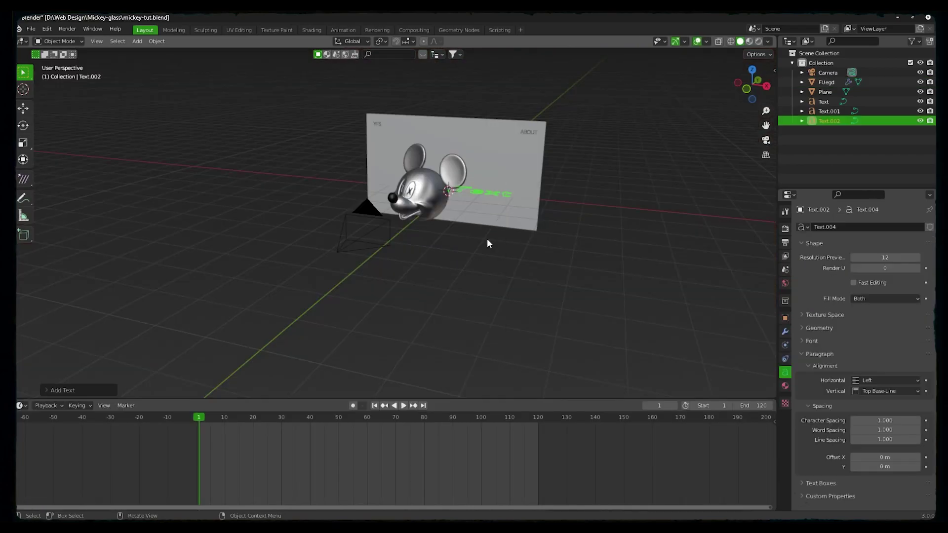
key("KP_7")
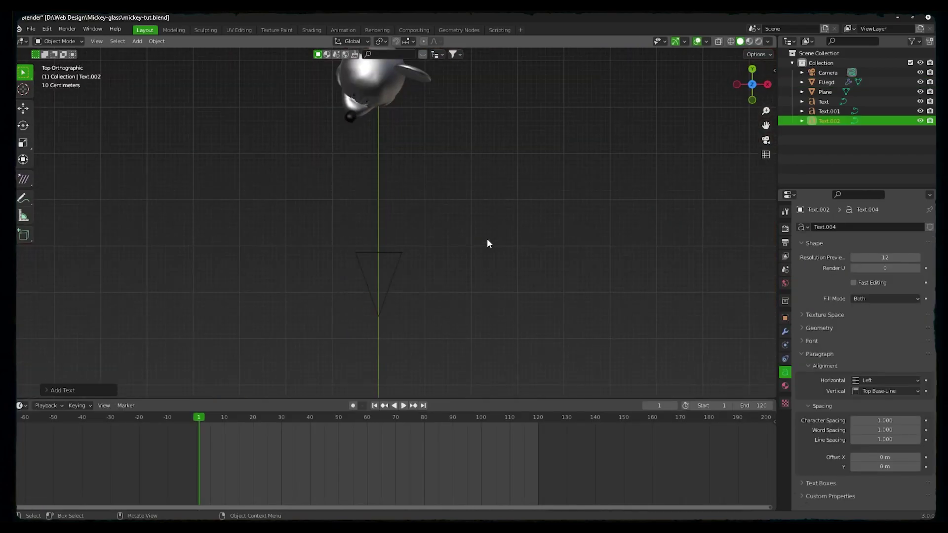
middle_click_drag(489, 177, 510, 387, "shift")
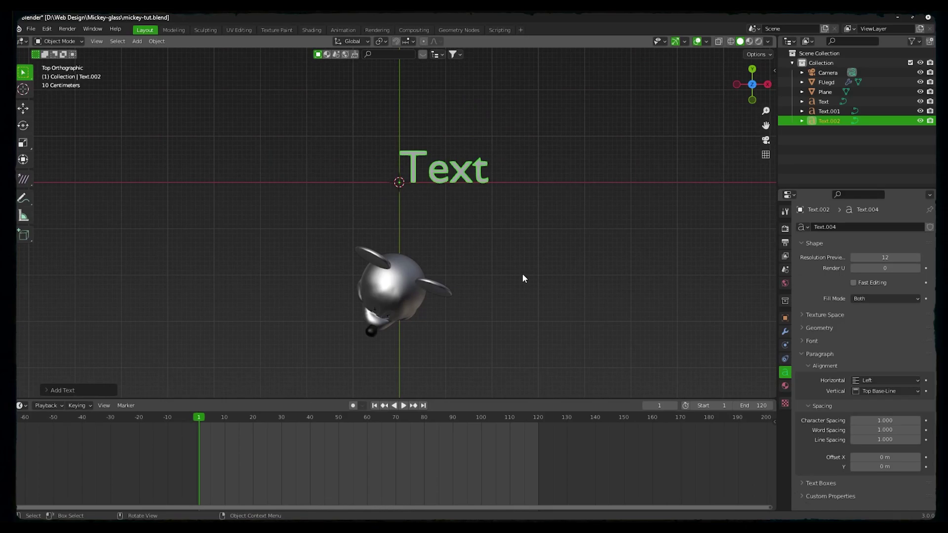
key("Tab")
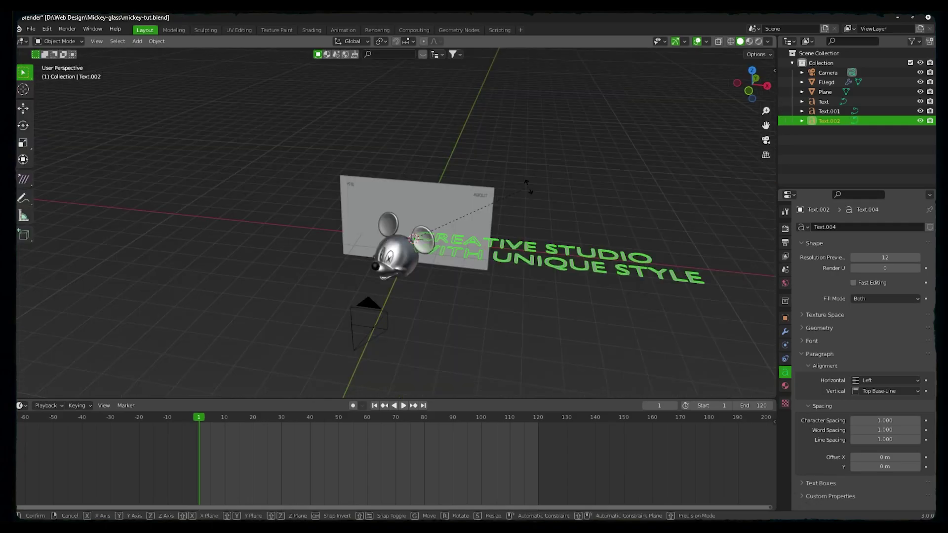
- Rotate the headline text 90° about the X axis and center its alignment horizontally and vertically
type("rx")
type("90")
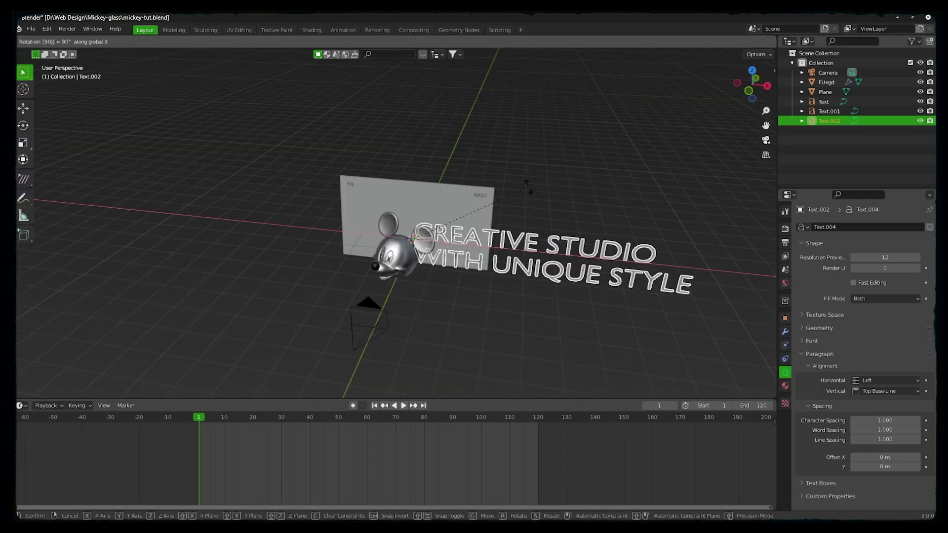
key("Return")
left_click(861, 379)
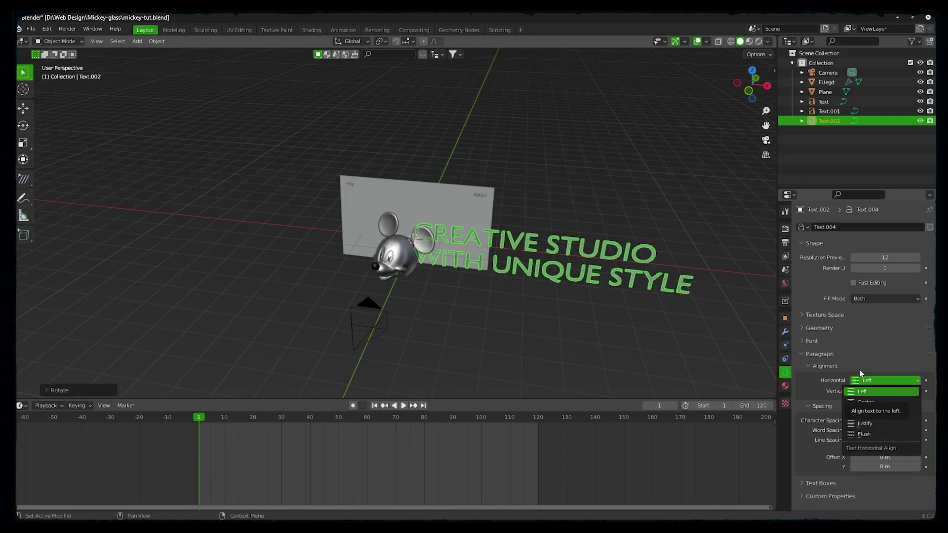
left_click(866, 402)
left_click(874, 391)
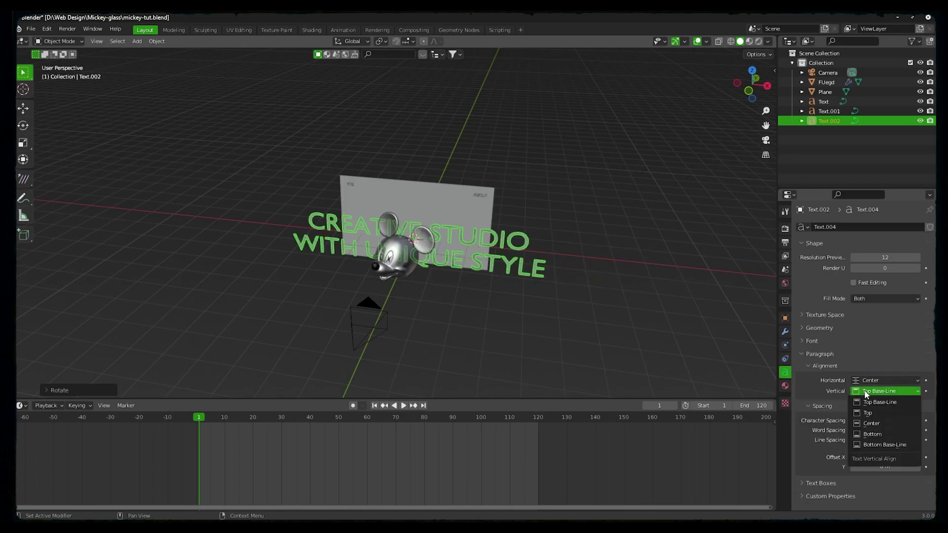
left_click(871, 423)
- Scale the headline text to fit inside the camera frame and position it between the mouse head and the backdrop
key("KP_0")
key("s")
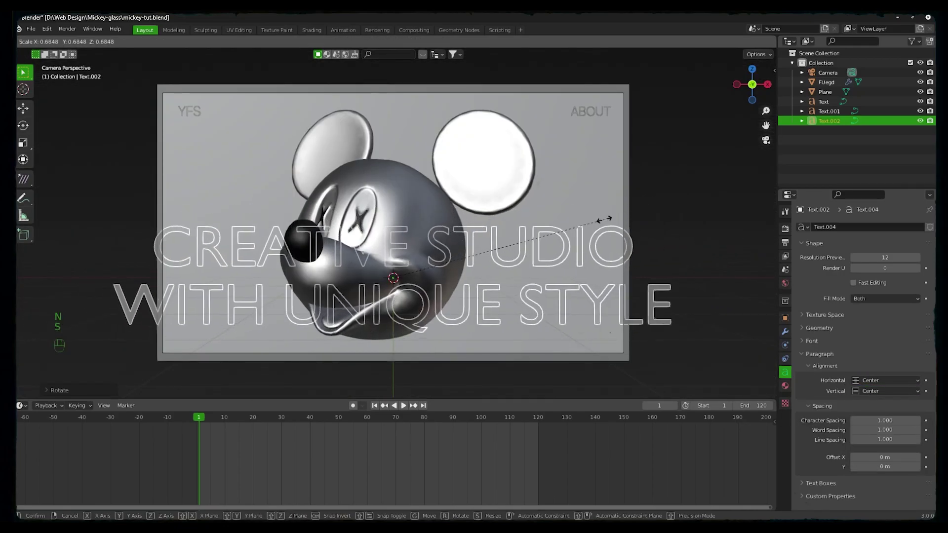
left_click(529, 242)
key("g")
left_click(629, 192)
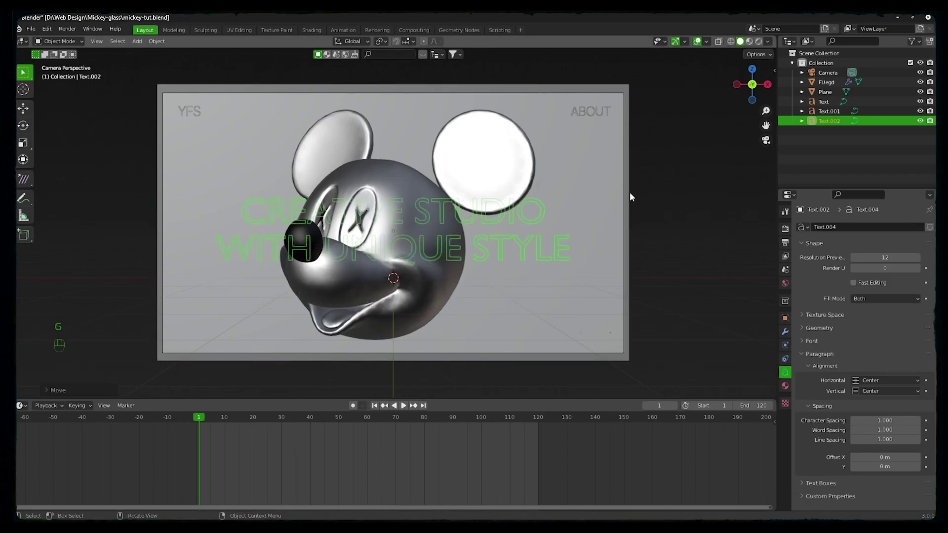
key("s")
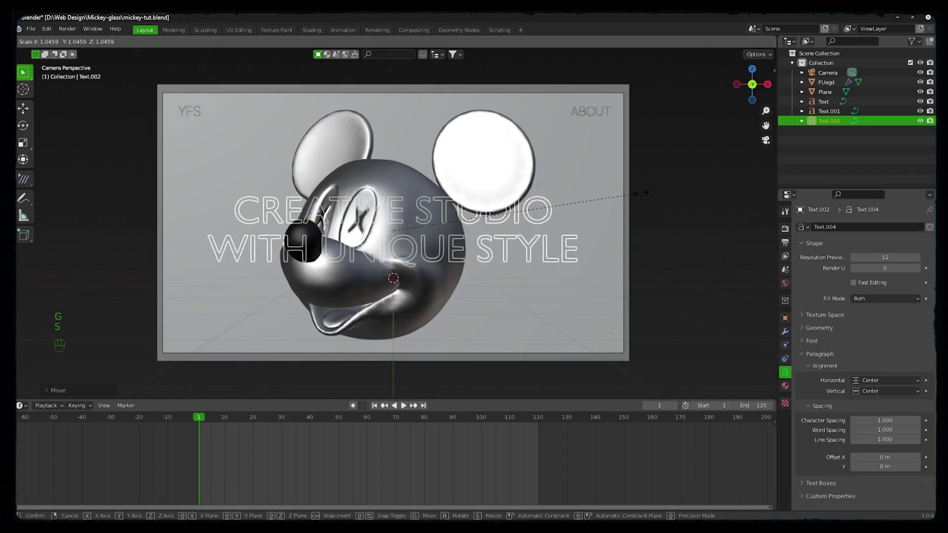
left_click(640, 192)
middle_click_drag(640, 193, 614, 252)
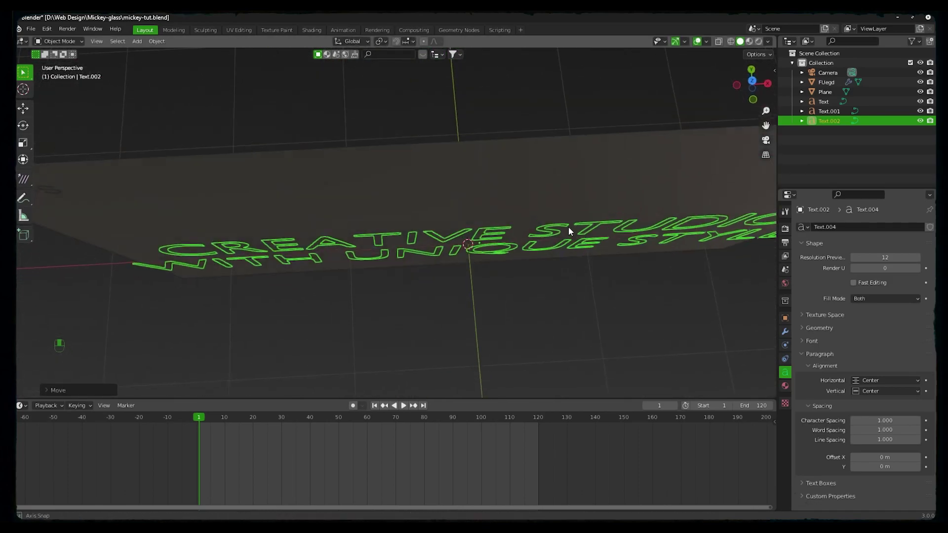
middle_click_drag(568, 227, 568, 244)
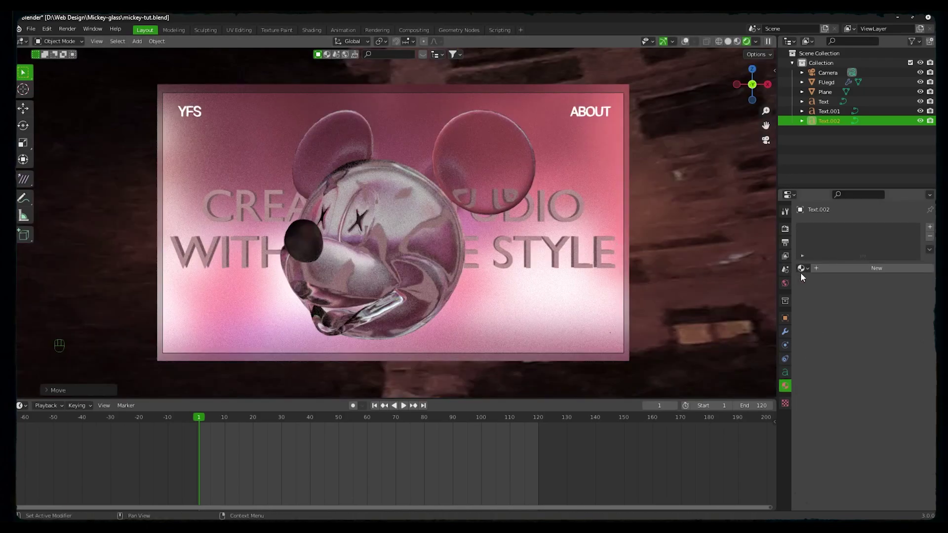
- Apply the existing text emission material to the CREATIVE STUDIO headline
left_click(802, 268)
left_click(822, 276)
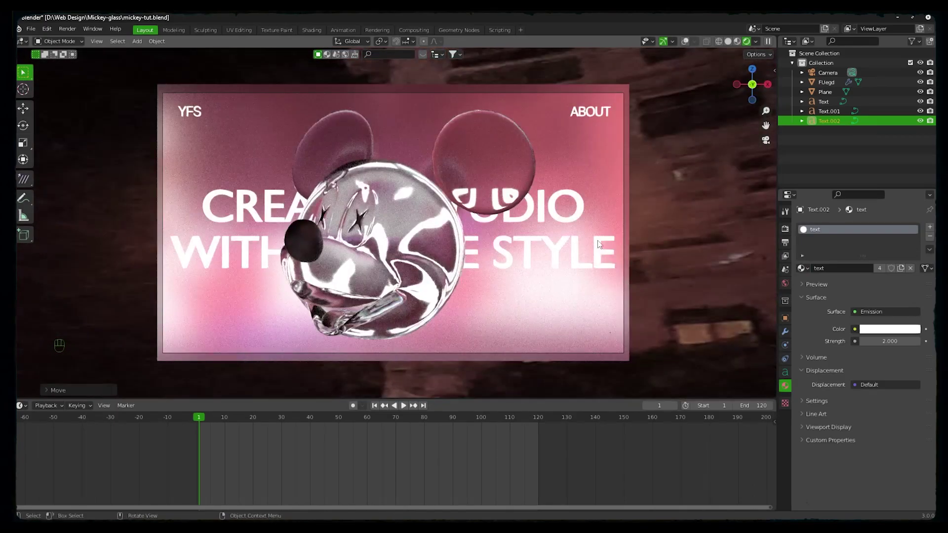
- Nudge the backdrop plane slightly along the global Y axis behind the headline text
middle_click_drag(590, 212, 508, 203)
scroll(499, 161, "up", 5)
left_click(436, 313)
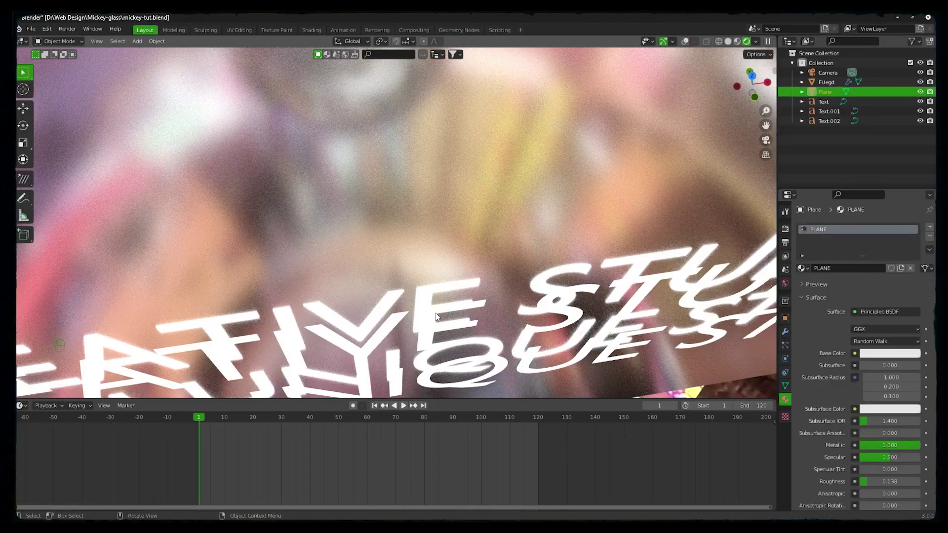
key("g")
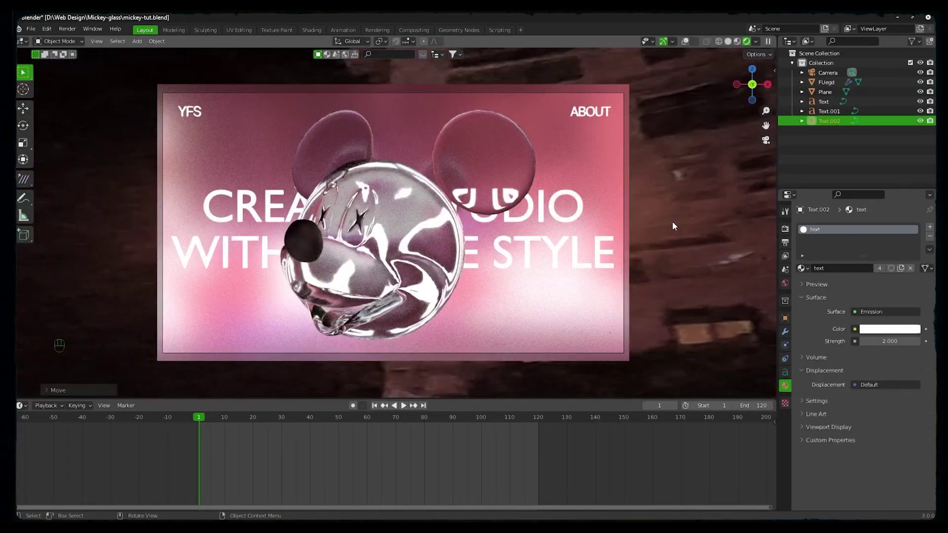
left_click(672, 223)
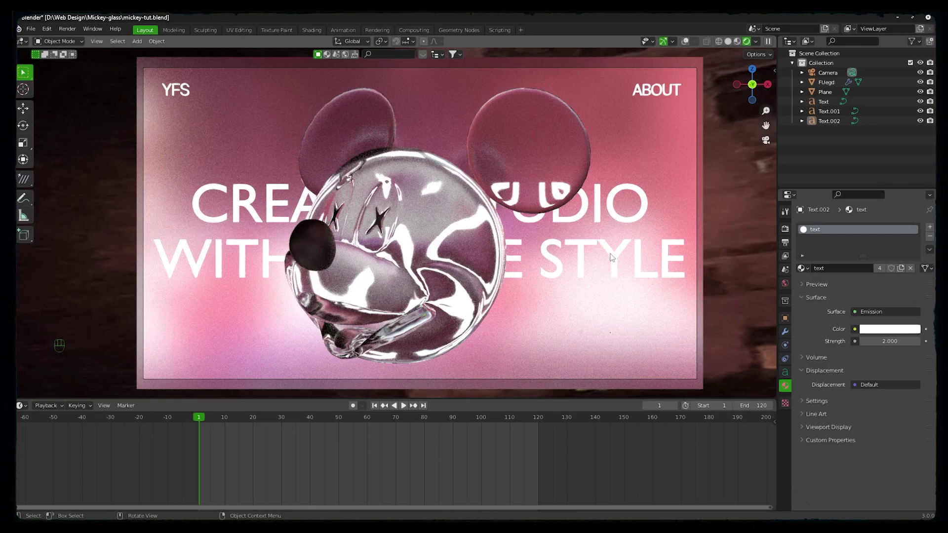
- Try rotating the mouse head about the global Z axis
left_click(429, 214)
key("r")
key("z")
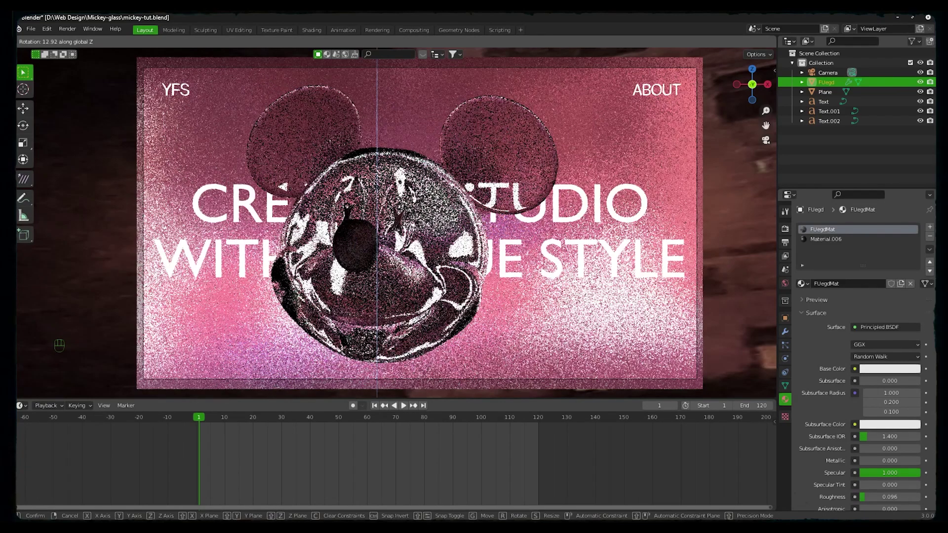
left_click(724, 224)
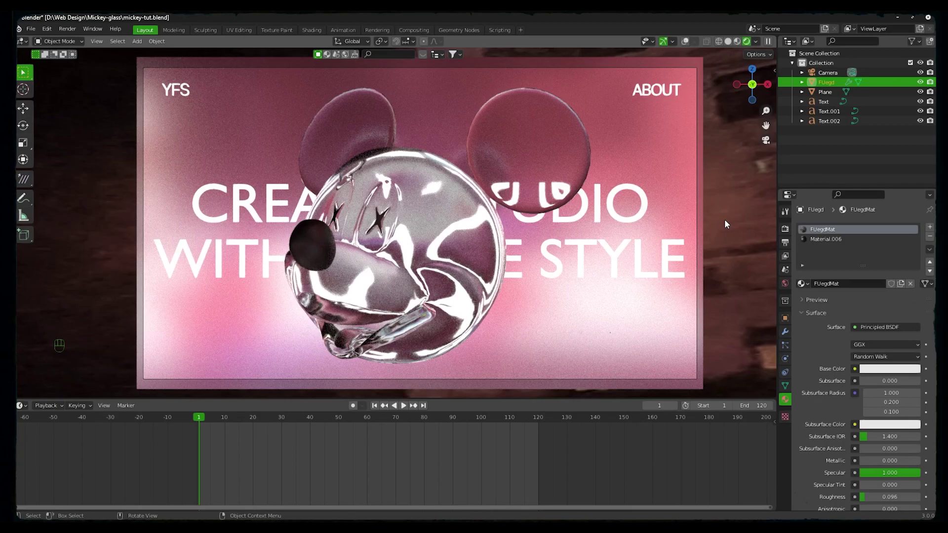
- Switch the viewport to solid shading with overlays shown and add a mesh plane at the world origin
mouse_move(724, 219)
middle_mouse_down()
mouse_move(725, 230)
mouse_move(679, 107)
middle_mouse_up()
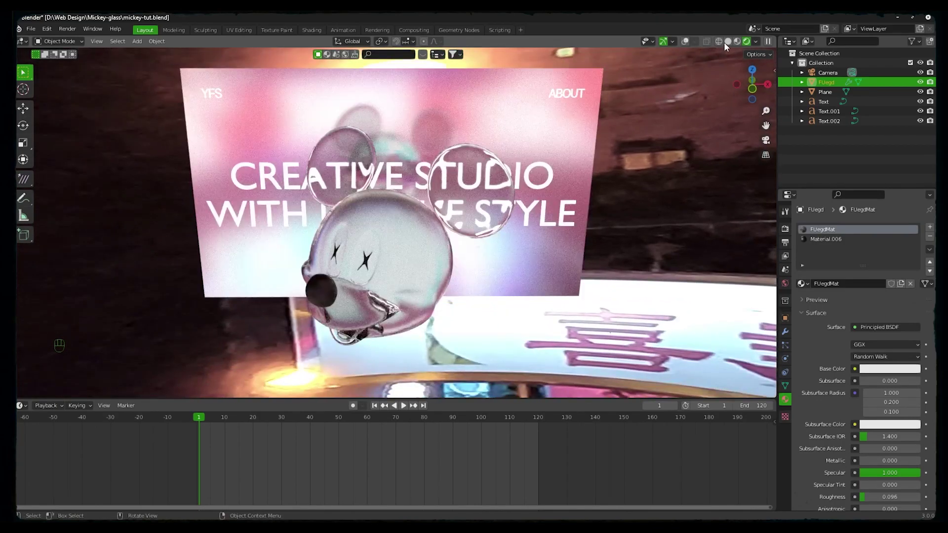
left_click(726, 41)
left_click(697, 41)
left_click(636, 234)
scroll(592, 239, "down", 6)
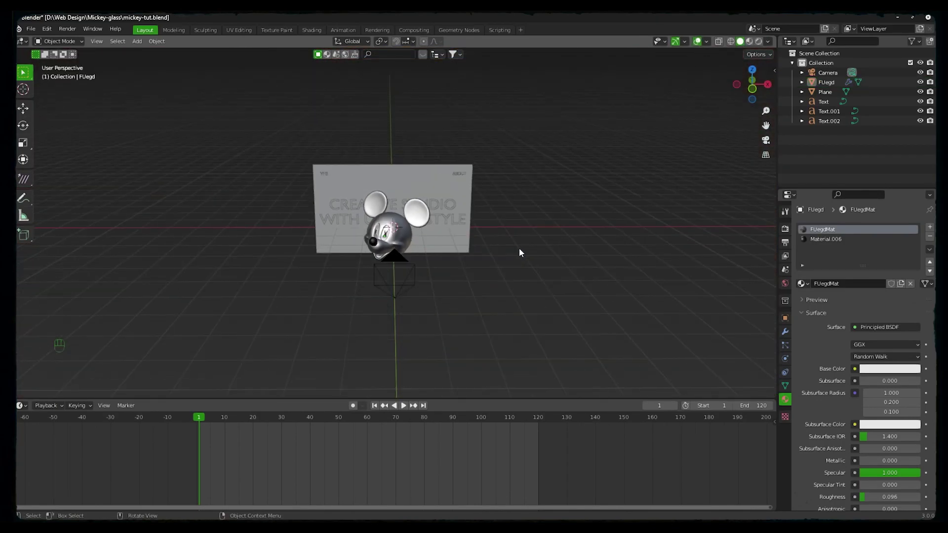
scroll(452, 298, "up", 1)
key("shift+a")
mouse_move(444, 260)
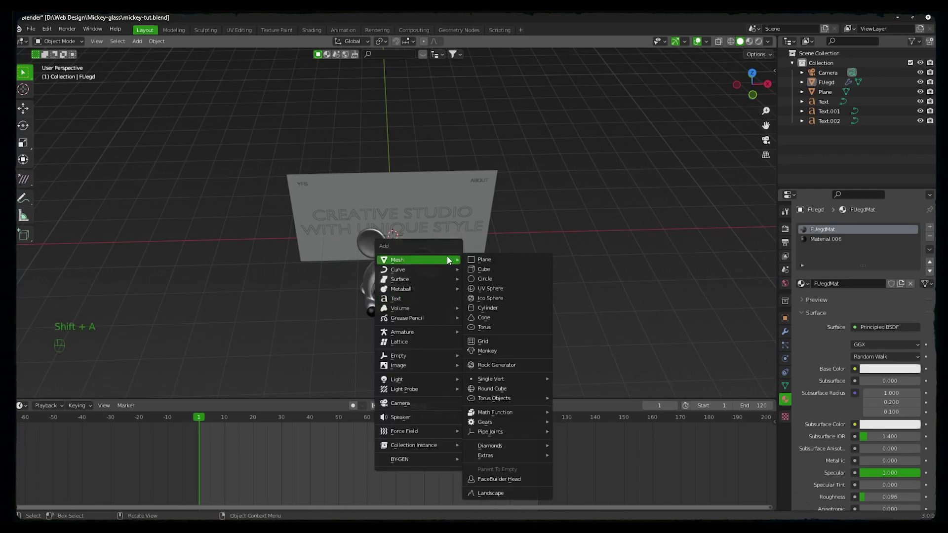
left_click(484, 259)
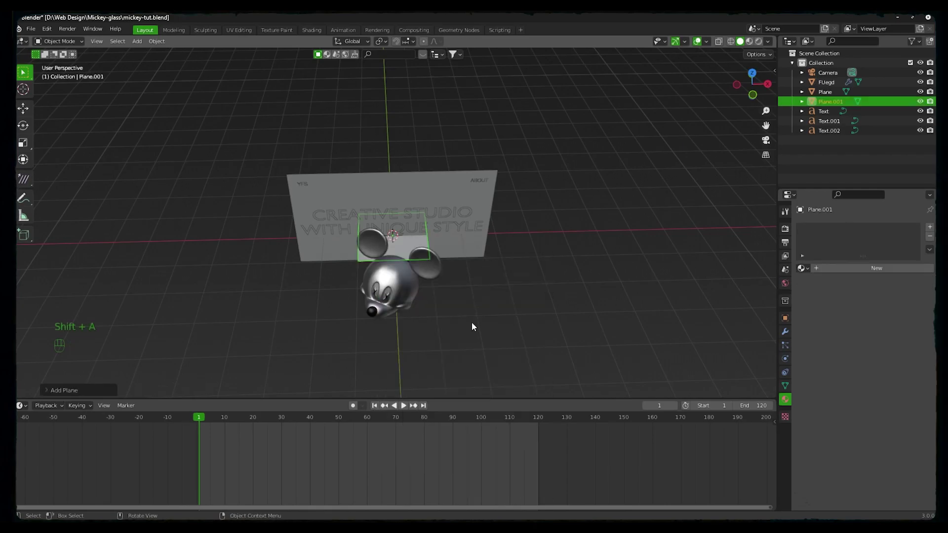
- Stretch the new plane along the X axis into a strip spanning roughly the backdrop's width
scroll(472, 322, "down", 2)
scroll(457, 263, "down", 1)
key("s")
key("x")
left_click(146, 257)
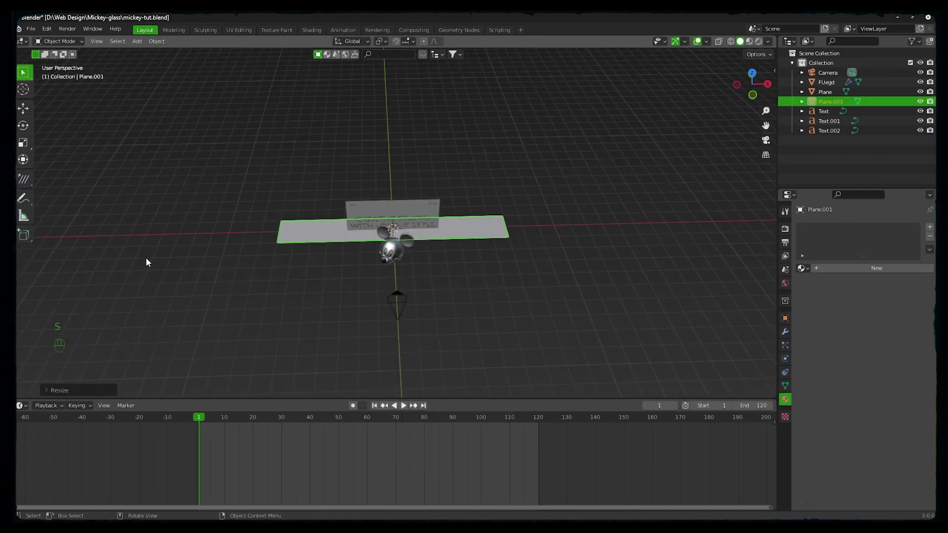
scroll(146, 257, "up", 2)
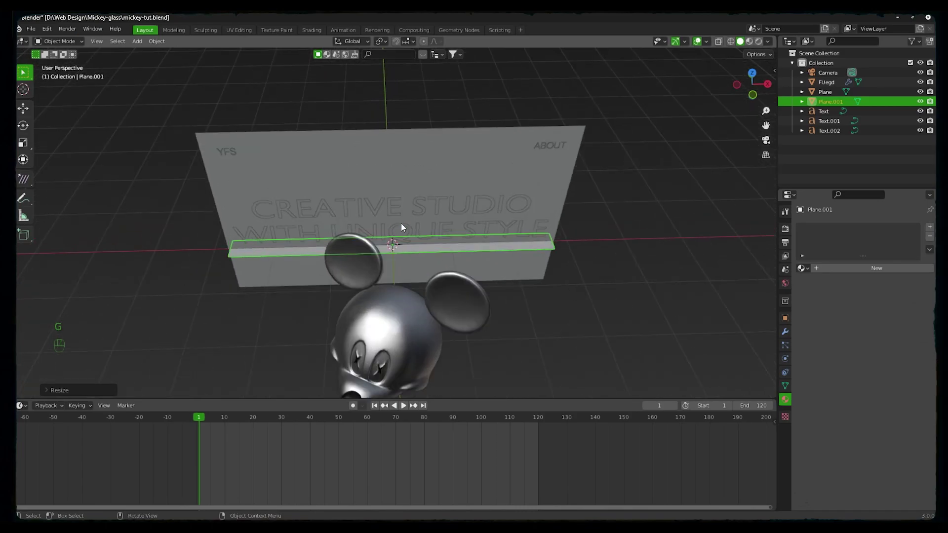
middle_click_drag(421, 253, 419, 243)
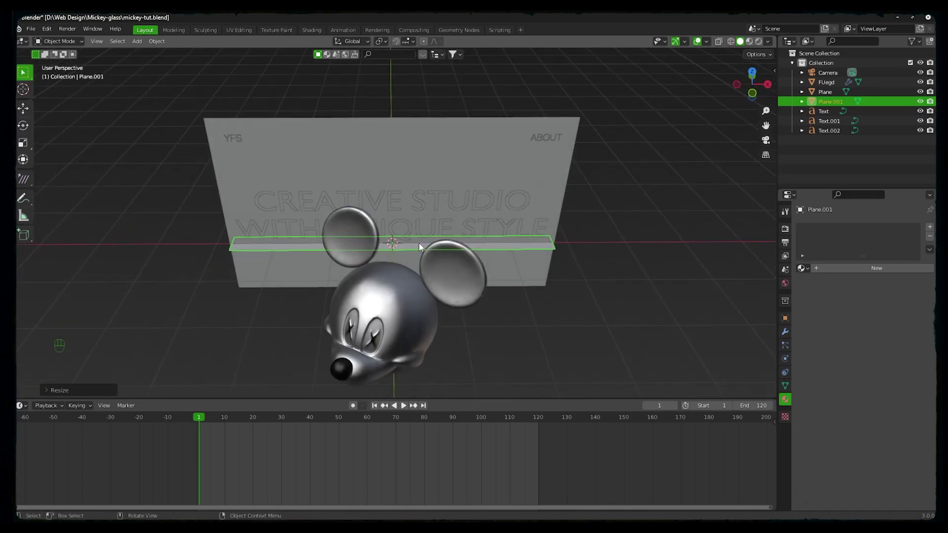
- Rotate the strip 90° about the global Y axis and 90° about the global Z axis so it stands upright
type("ry")
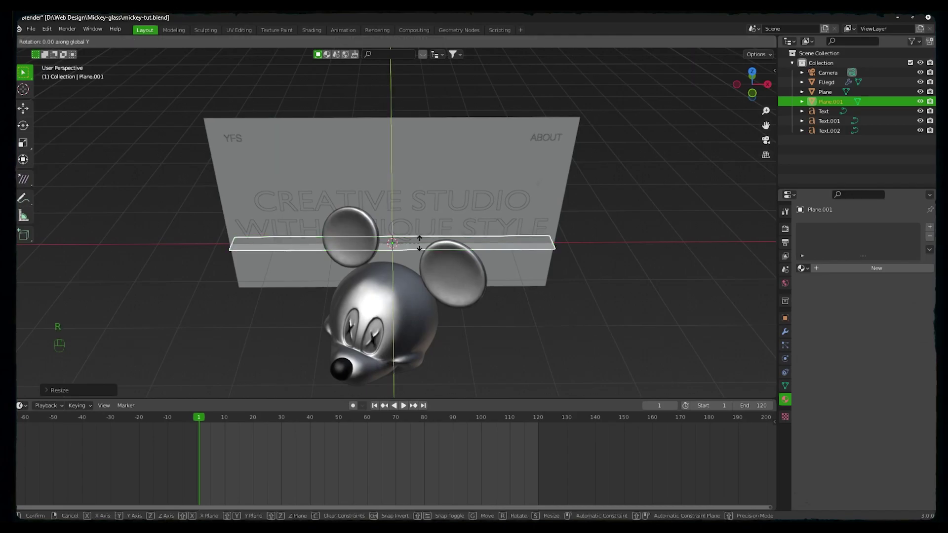
type("90")
key("Return")
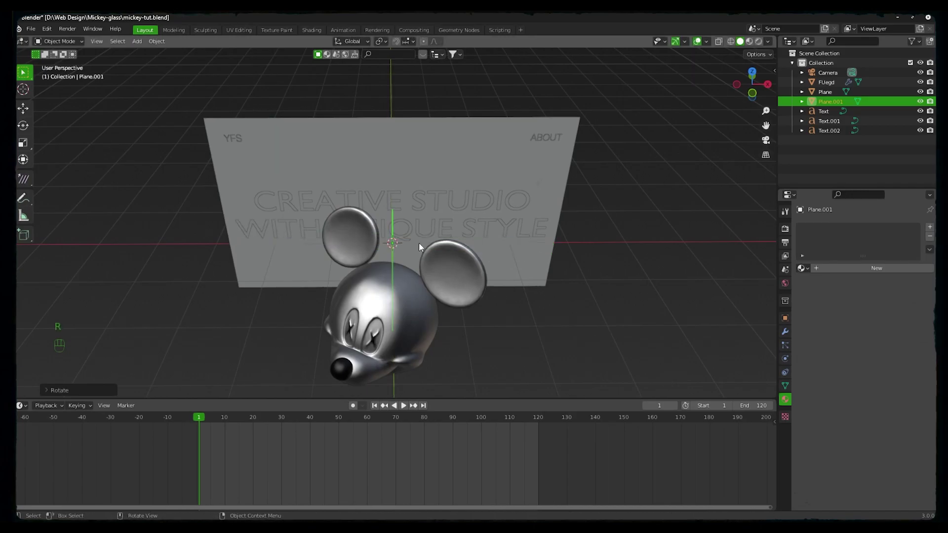
type("rz90")
key("Return")
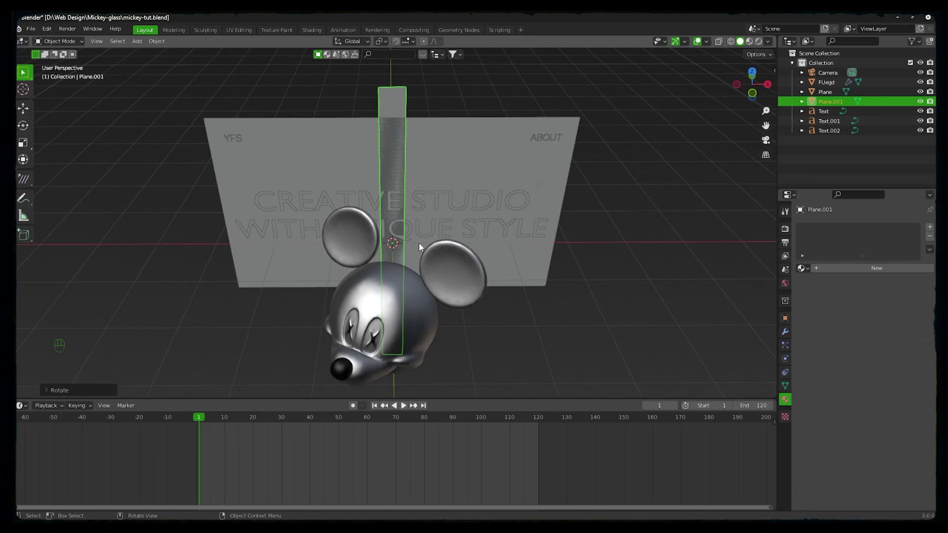
- Lower the strip and set its origin to the 3D cursor at its upper edge, positioning it in front of the mouse head
key("KP_1")
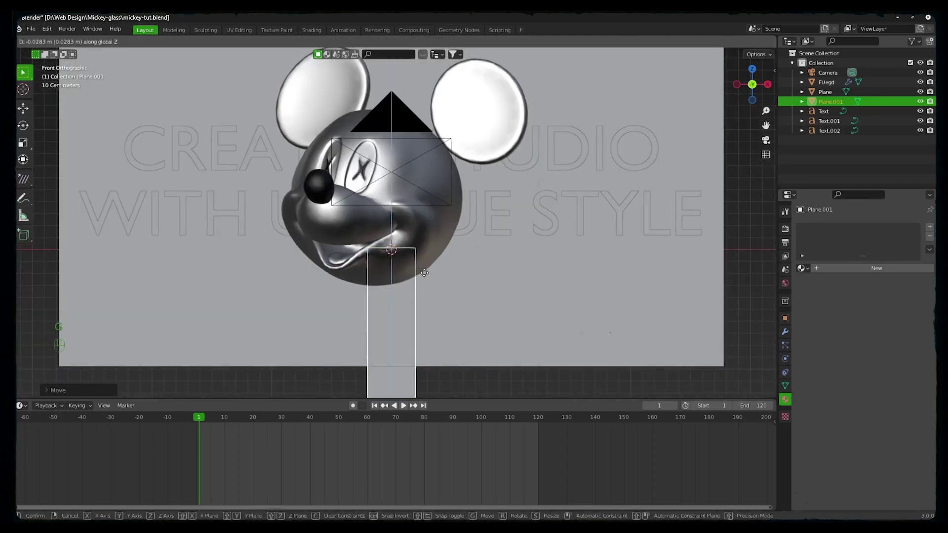
left_click(425, 272)
scroll(382, 273, "down", 1)
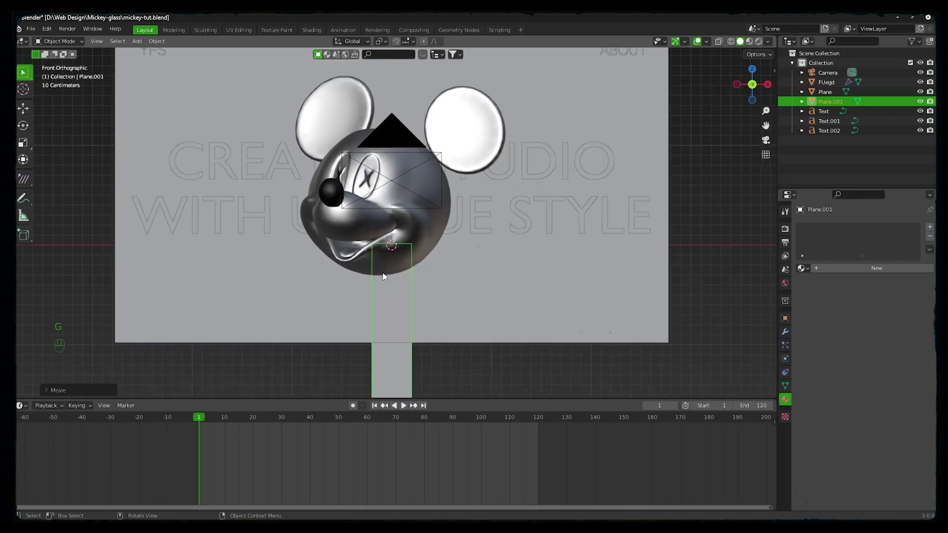
scroll(383, 276, "down", 3)
right_click(399, 349)
mouse_move(405, 354)
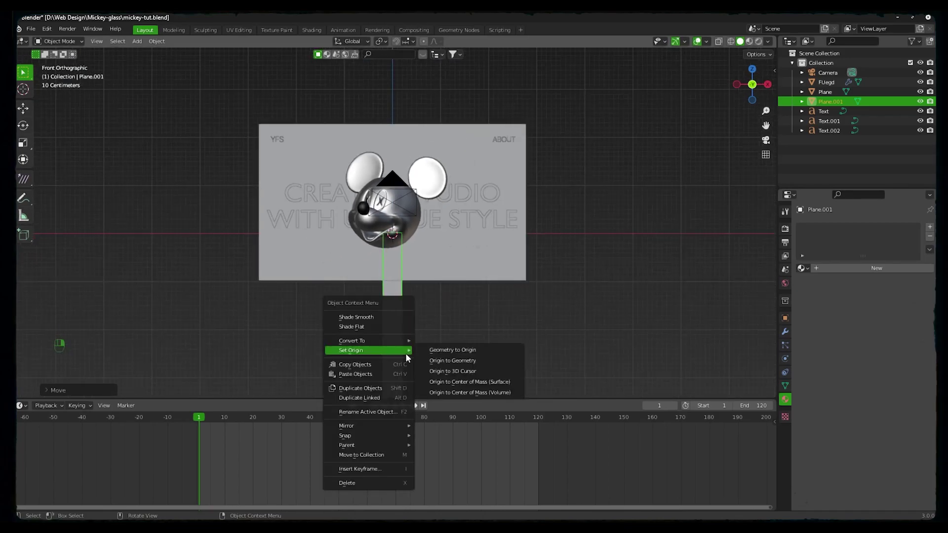
left_click(443, 371)
middle_click_drag(439, 315, 324, 337)
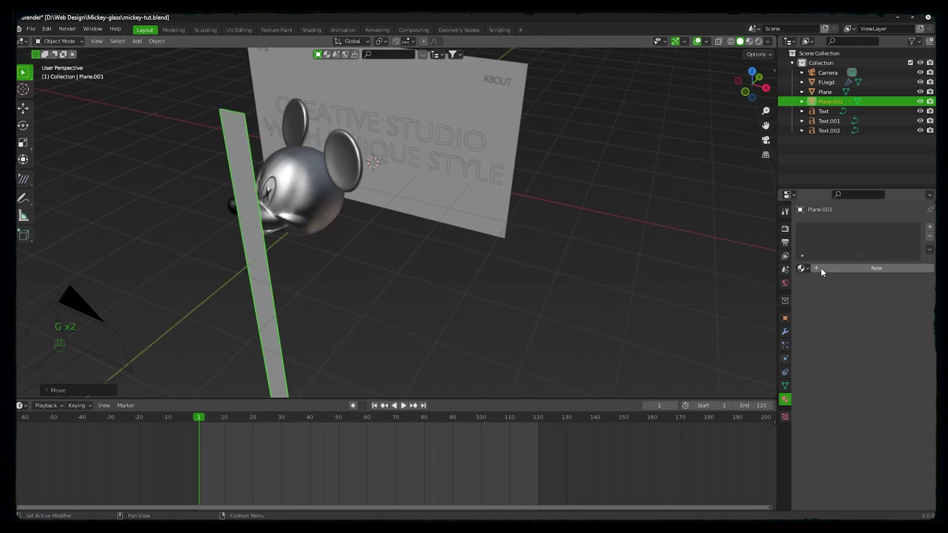
- Give the strip a new Emission material with the image texture Custom Size – 1.png as its color
left_click(821, 269)
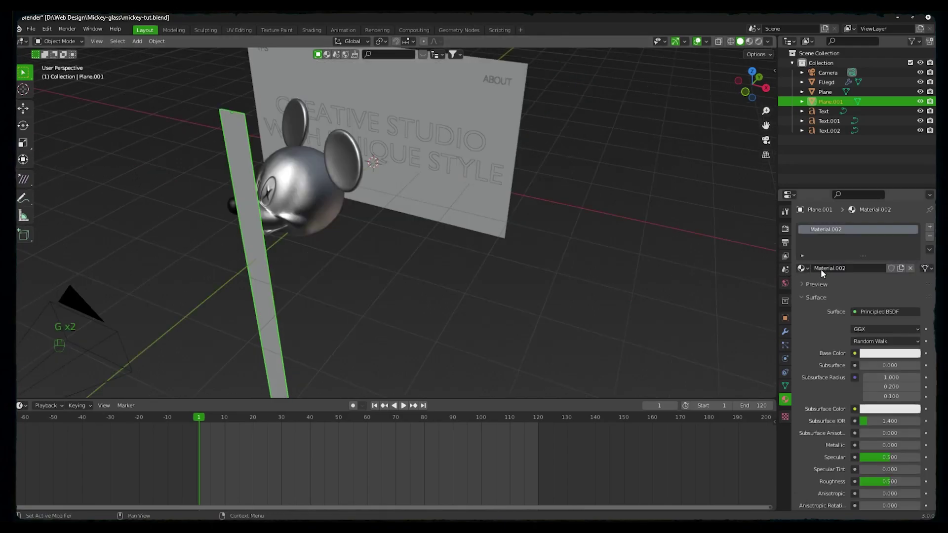
left_click(860, 312)
left_click(834, 119)
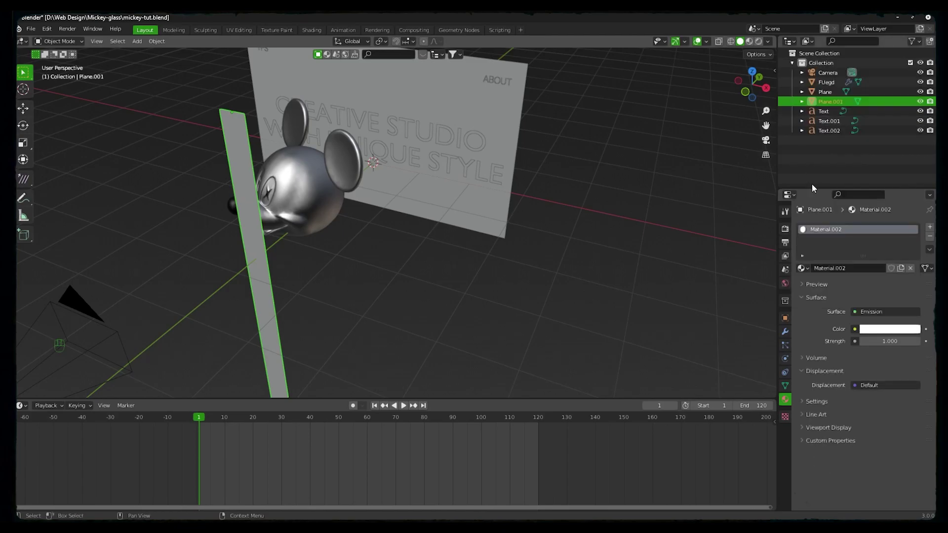
left_click(855, 328)
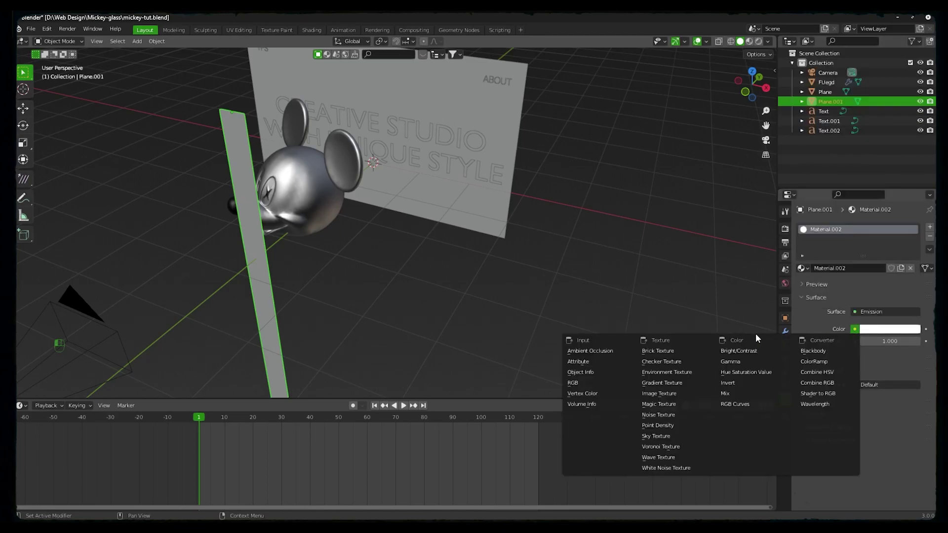
left_click(682, 393)
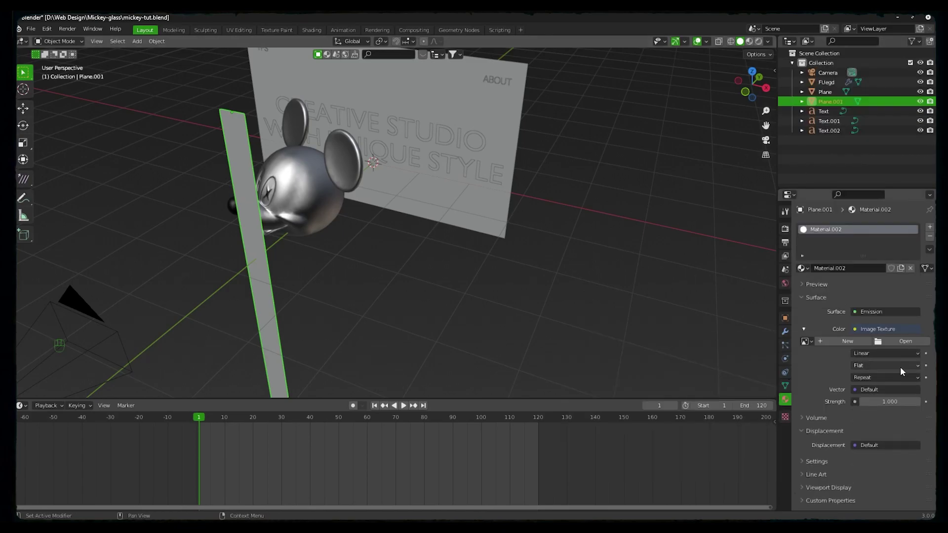
left_click(903, 341)
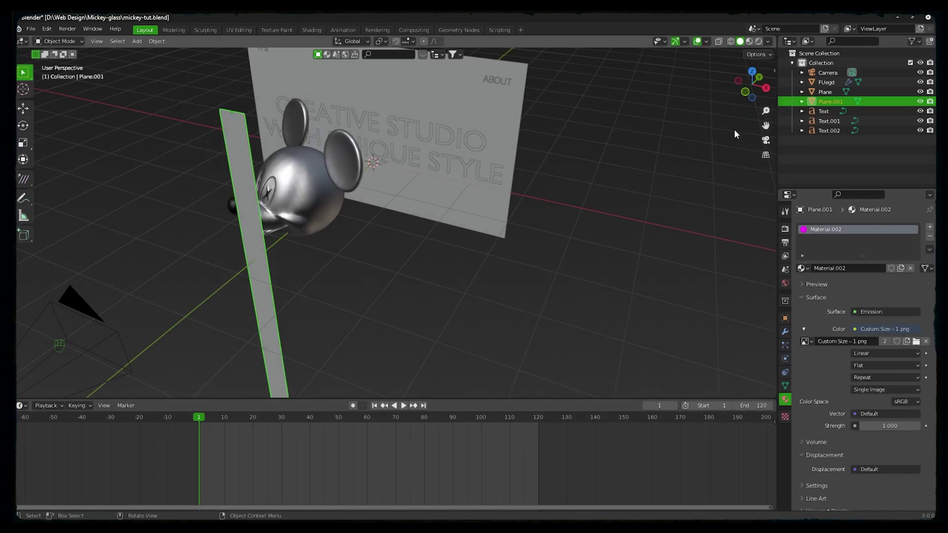
- Switch the viewport to rendered shading and rotate the strip 180° about the global Z axis so its lettering reads correctly
left_click(758, 41)
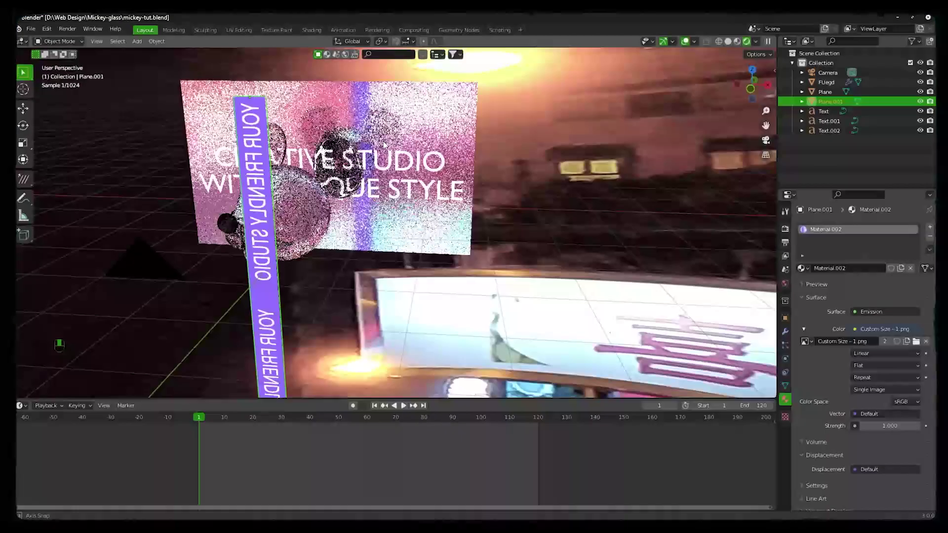
middle_click_drag(384, 144, 352, 251)
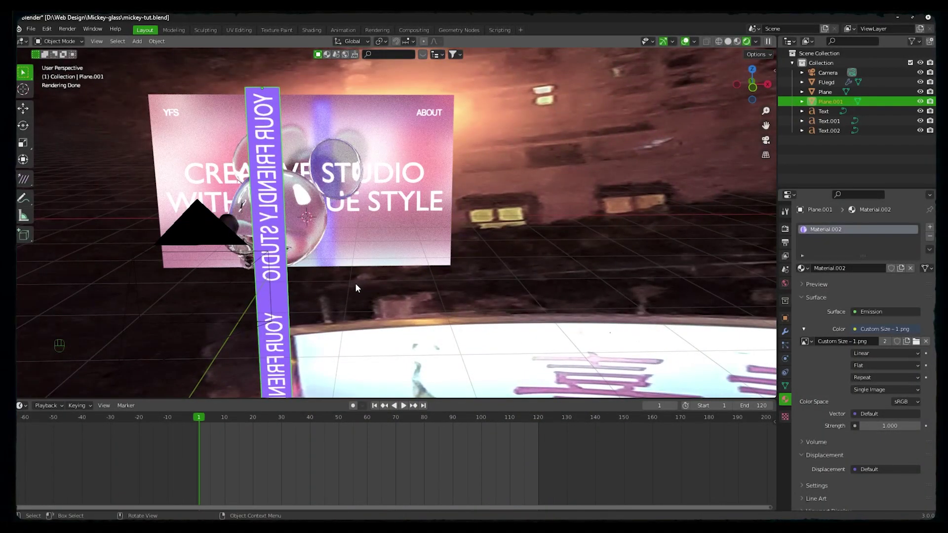
middle_click_drag(355, 287, 355, 287)
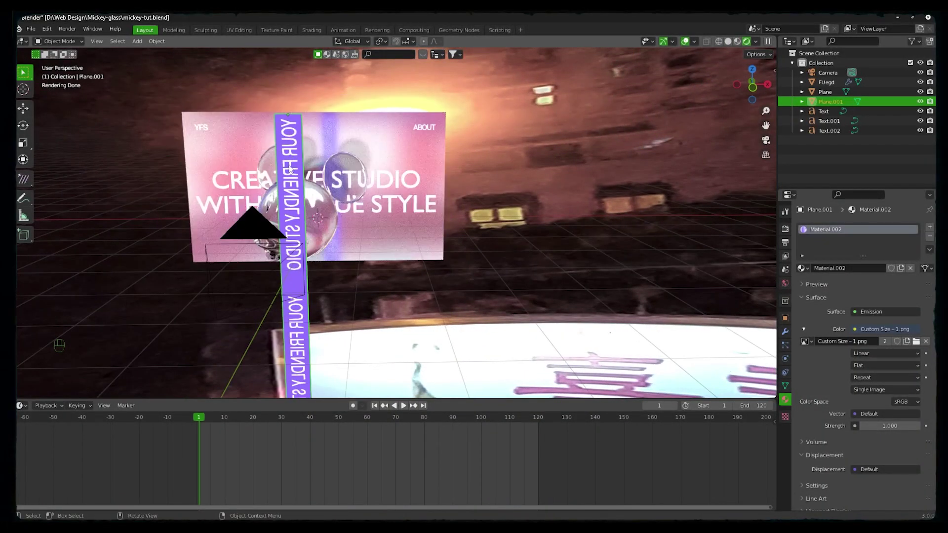
type("rz")
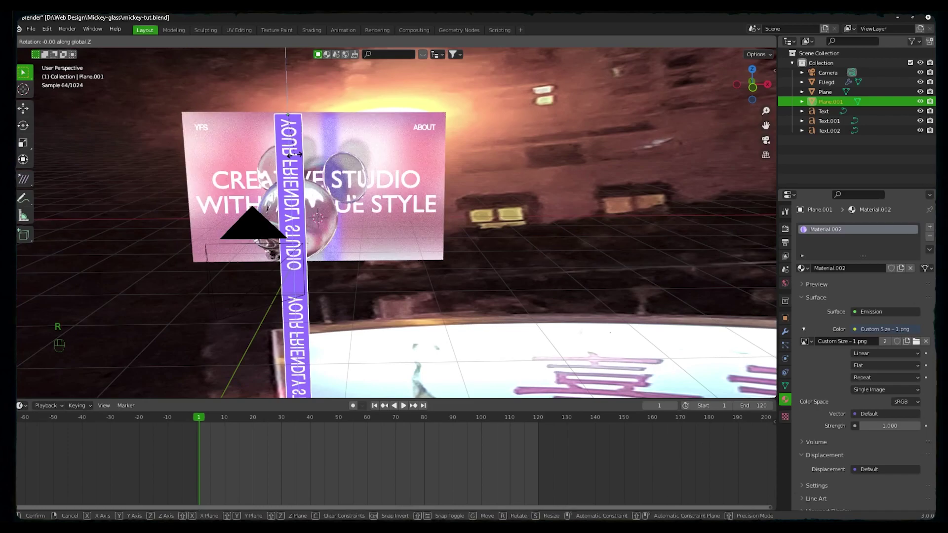
type("180")
key("Return")
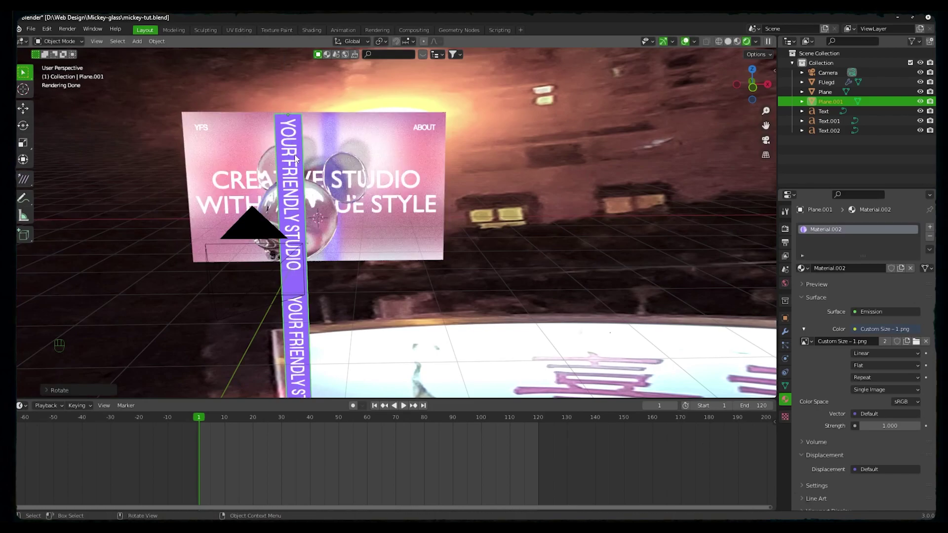
- Enter mesh editing on the strip and add lengthwise and crosswise loop cuts, starting from its upper part
key("Tab")
key("Tab")
key("Tab")
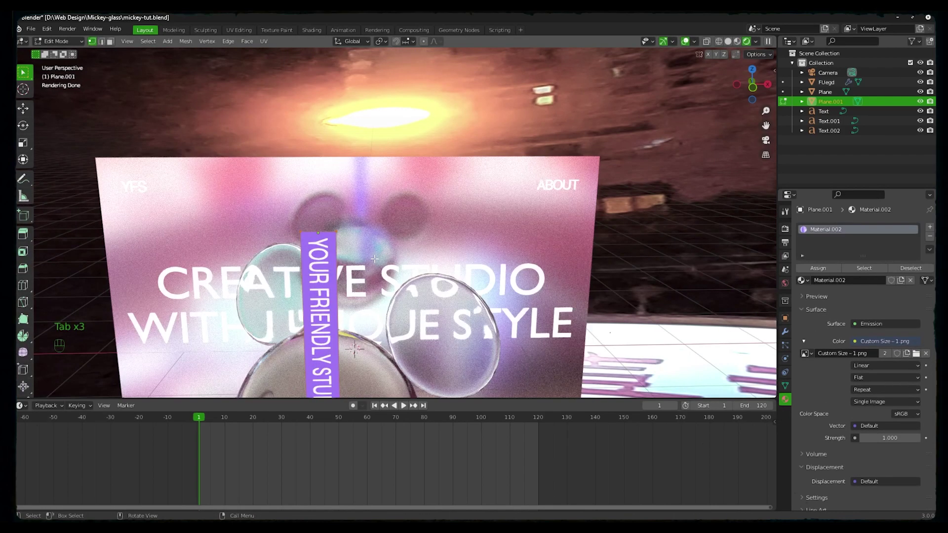
scroll(362, 249, "down", 3)
middle_click_drag(363, 249, 376, 252)
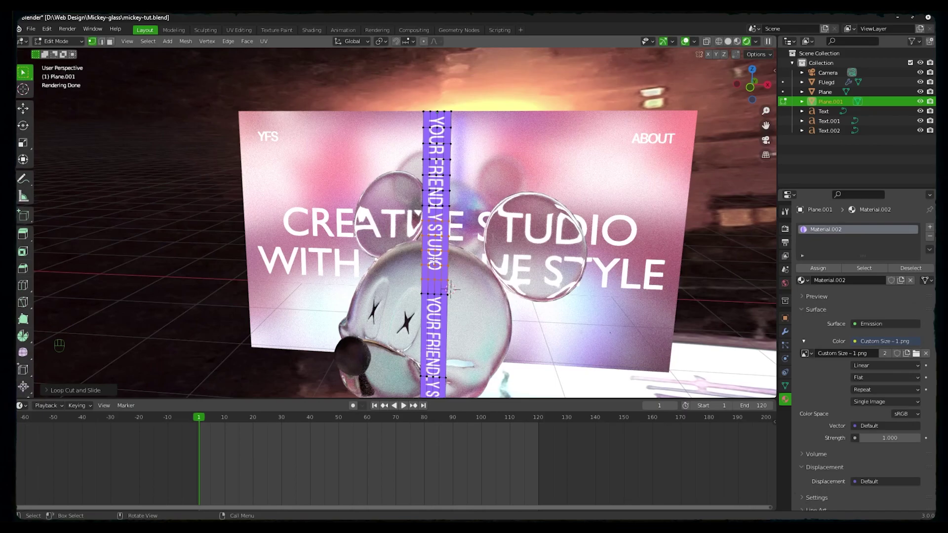
middle_click_drag(431, 298, 413, 198, "shift")
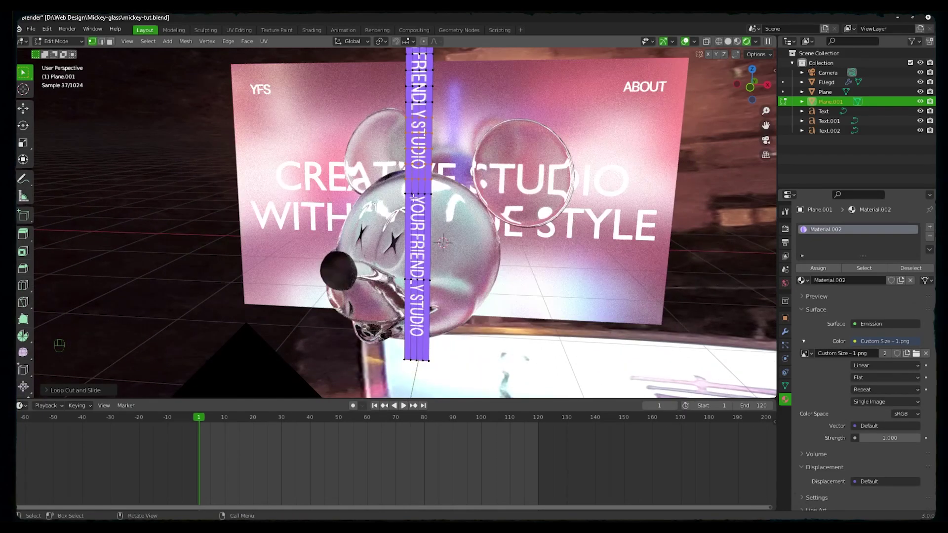
- Add evenly spaced crosswise loop cuts to the remaining lower sections of the strip without sliding them
key("ctrl+r")
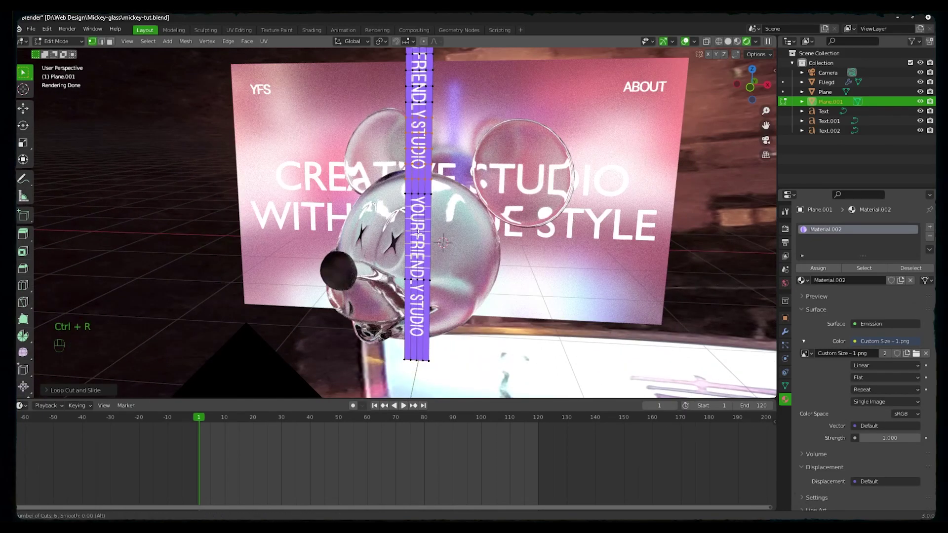
left_click(418, 232)
right_click(418, 231)
key("ctrl+r")
scroll(418, 321, "up", 4)
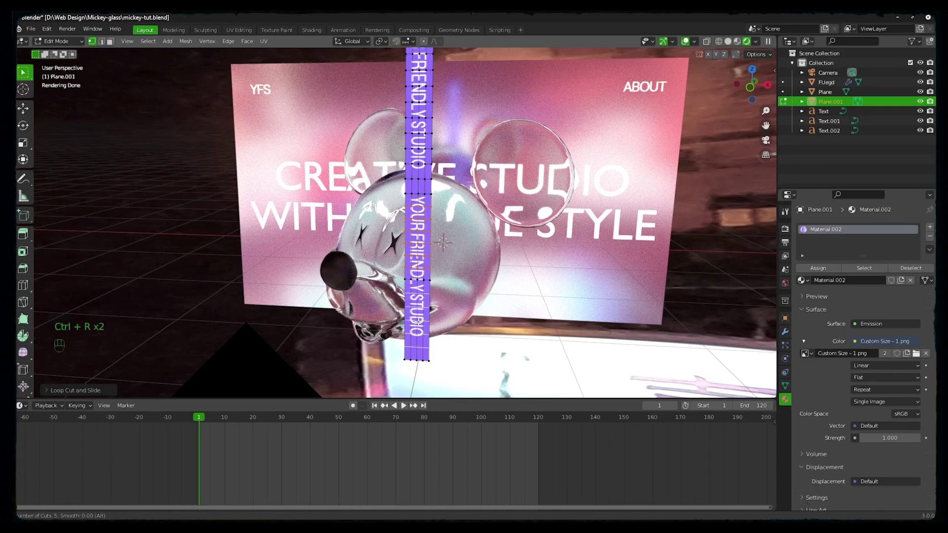
left_click(418, 322)
right_click(418, 322)
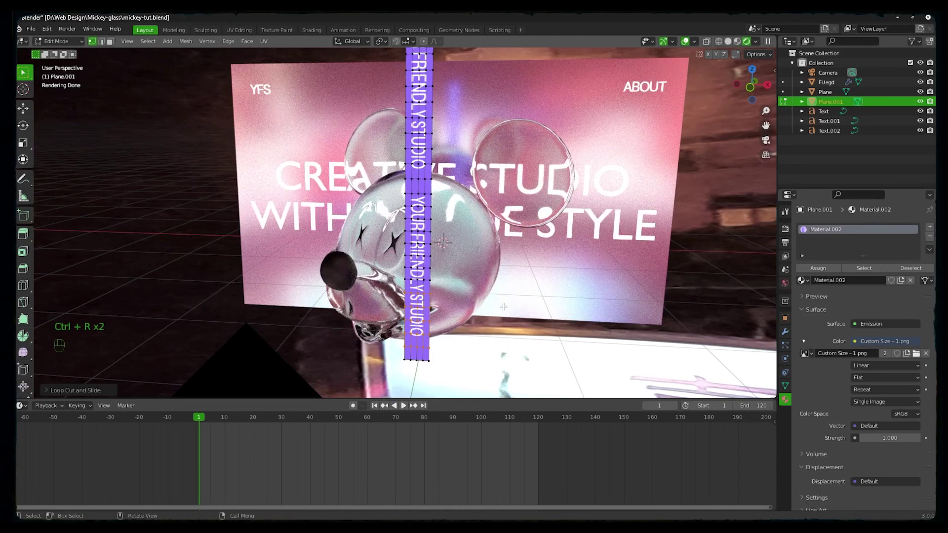
- Assign the strip's top edge vertices to a new vertex group named PIN and return to Object Mode
left_click(505, 343)
left_click_drag(409, 237, 536, 274)
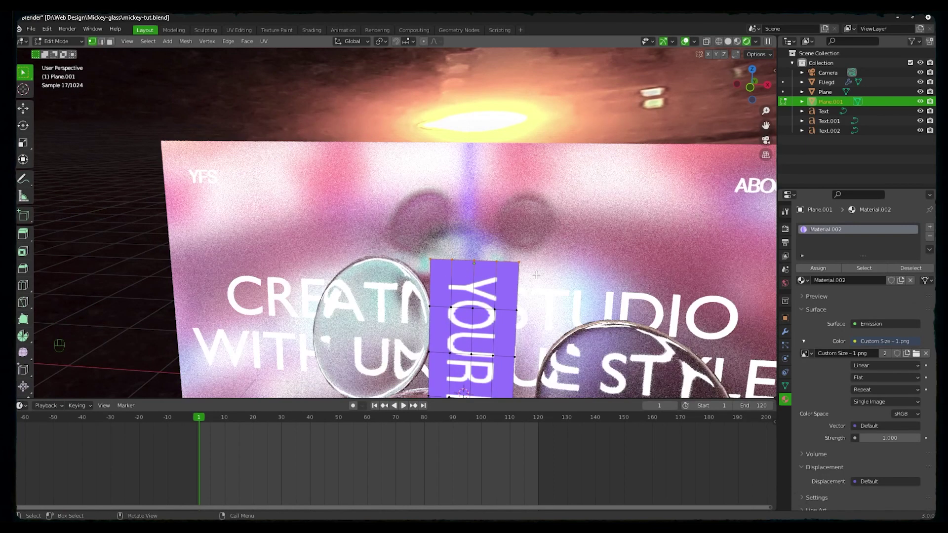
left_click(786, 386)
left_click(926, 259)
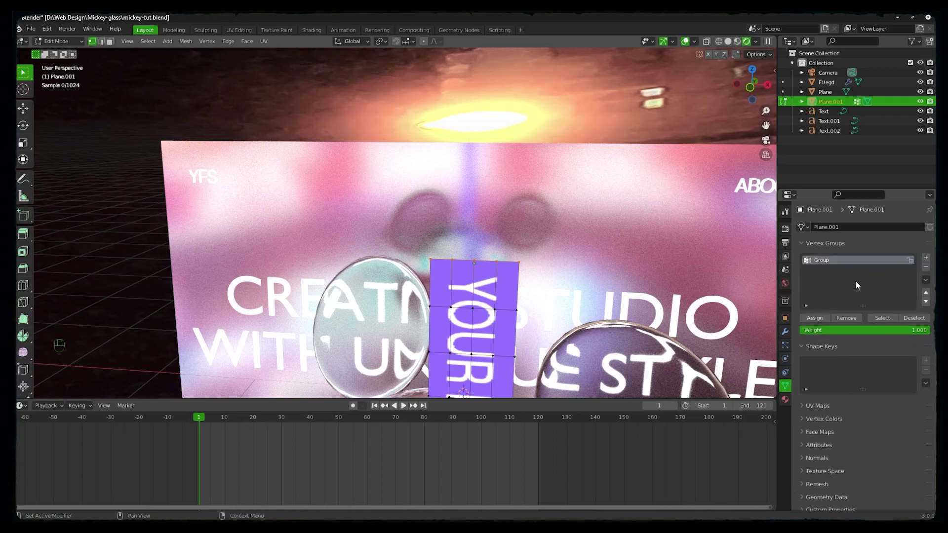
double_click(827, 261)
type("PIN")
left_click(815, 317)
key("Tab")
scroll(585, 280, "down", 5)
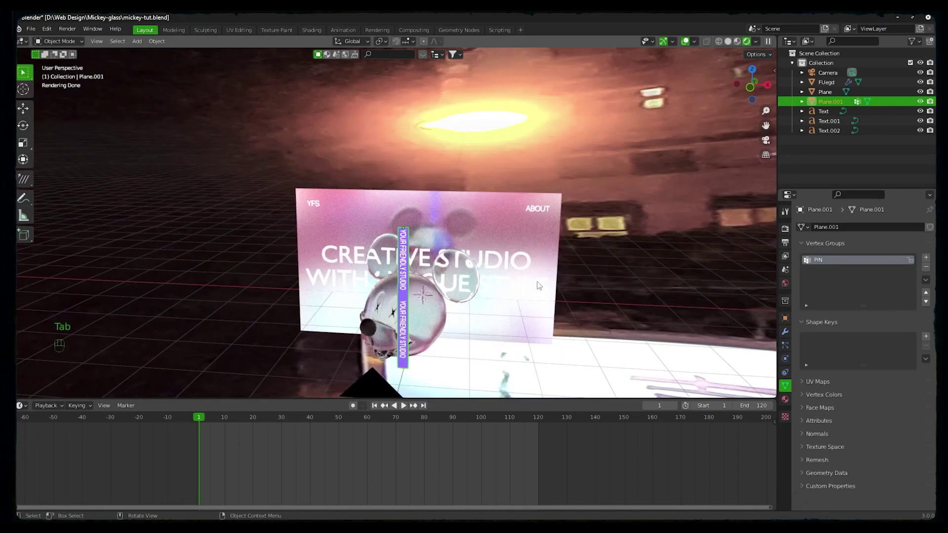
- Add a Cloth modifier to the strip and set its Shape pin group to PIN
left_click(785, 336)
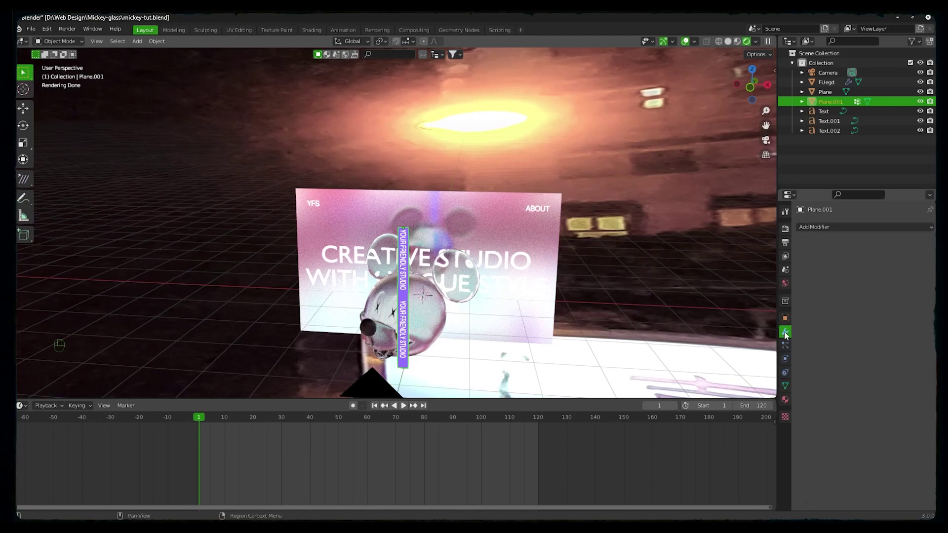
left_click(855, 227)
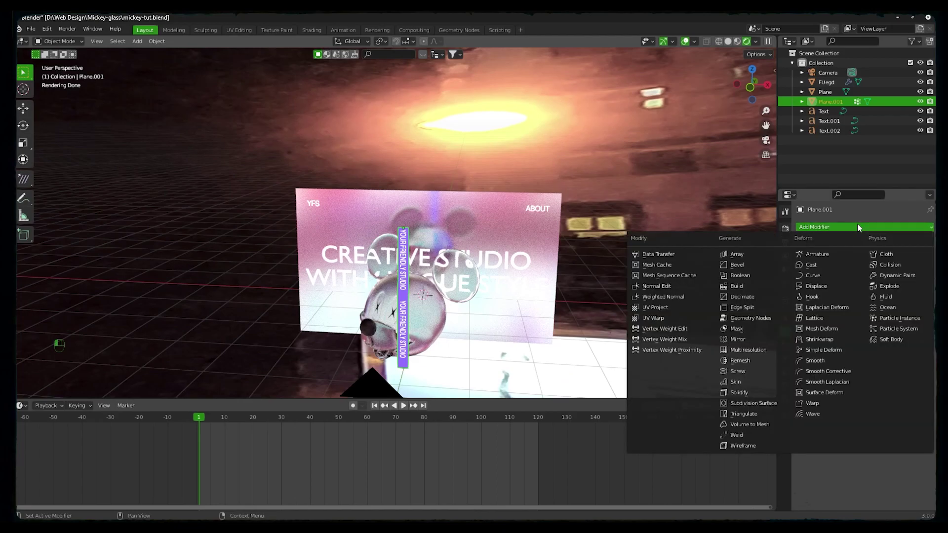
left_click(881, 256)
left_click(840, 270)
scroll(840, 274, "down", 2)
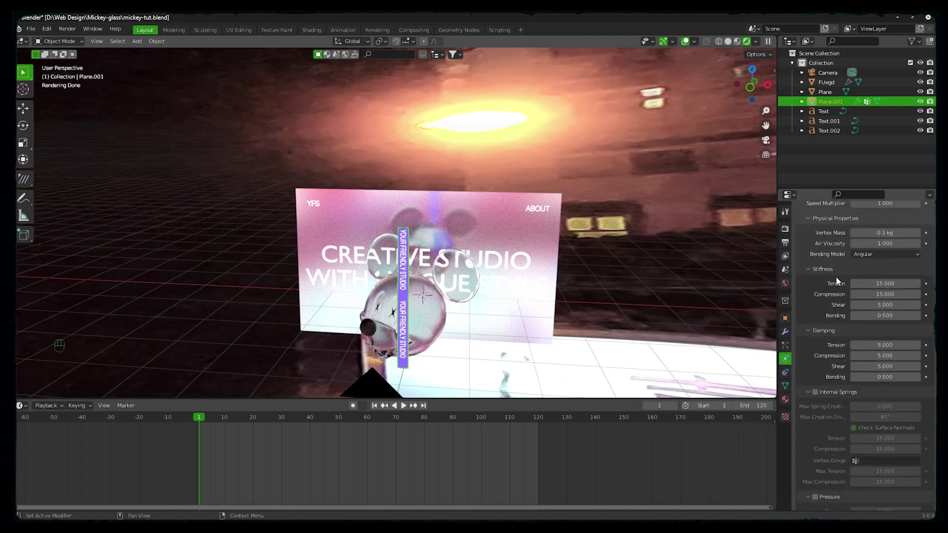
scroll(839, 340, "down", 10)
left_click(869, 408)
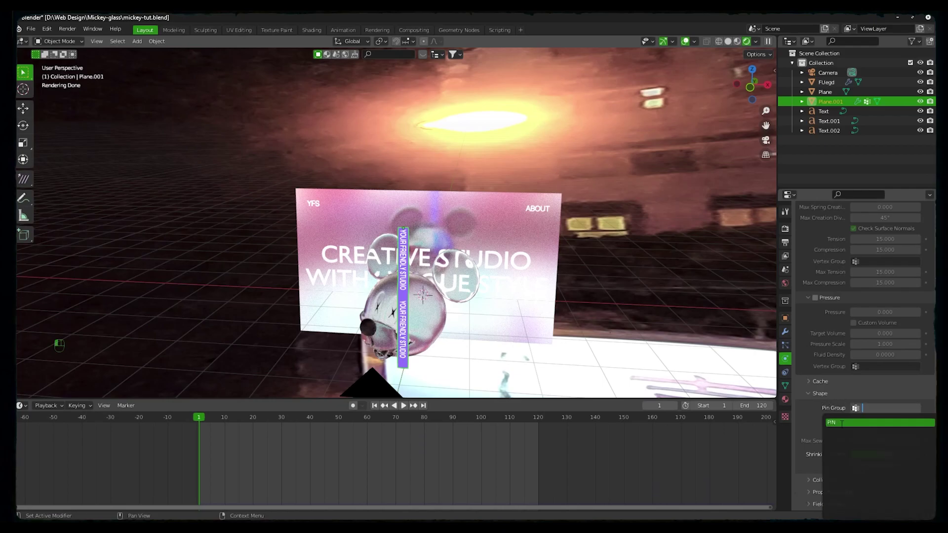
left_click(842, 423)
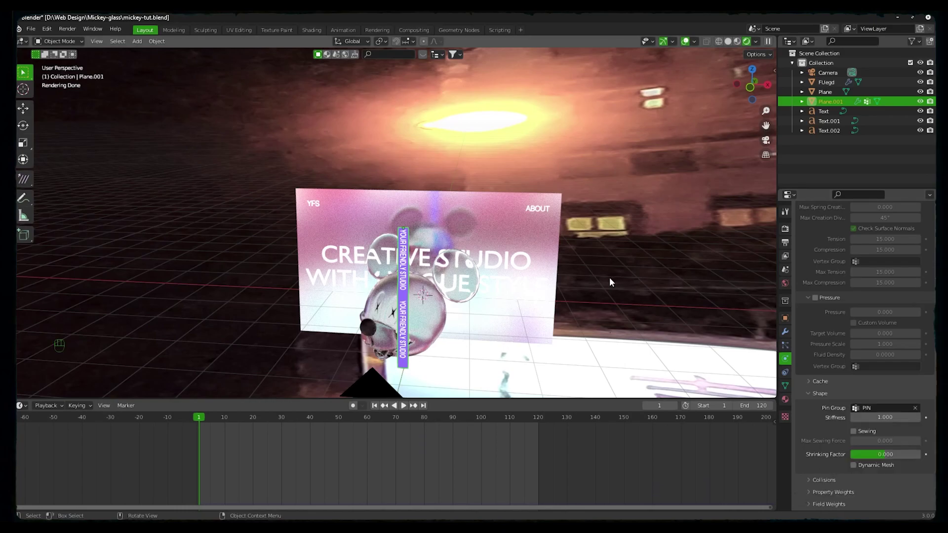
- Try rotating the strip and play the timeline to test its cloth simulation
key("r")
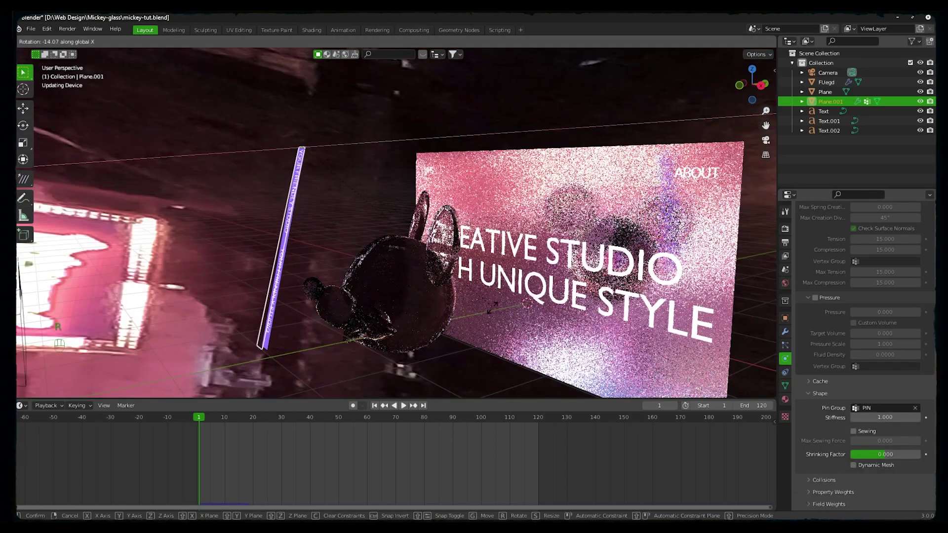
left_click(472, 353)
key("space")
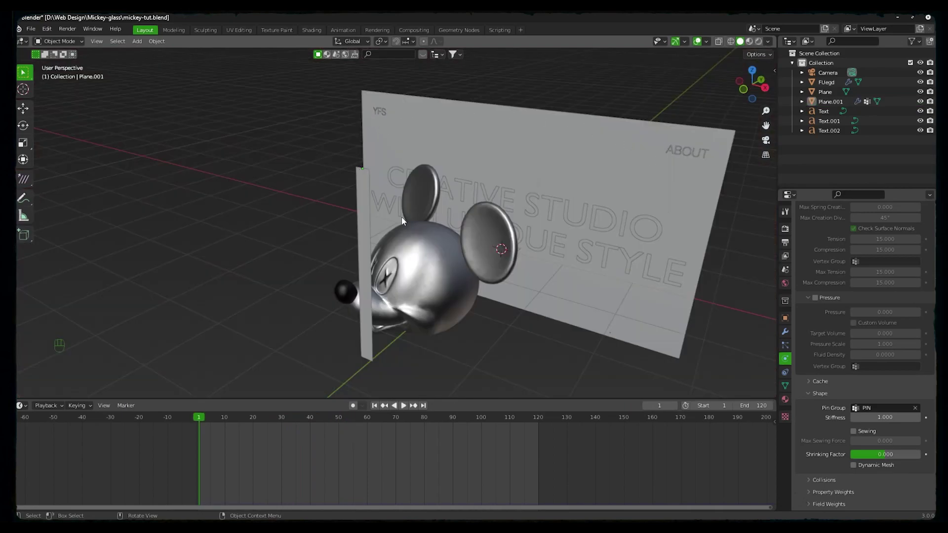
middle_click_drag(281, 184, 275, 185)
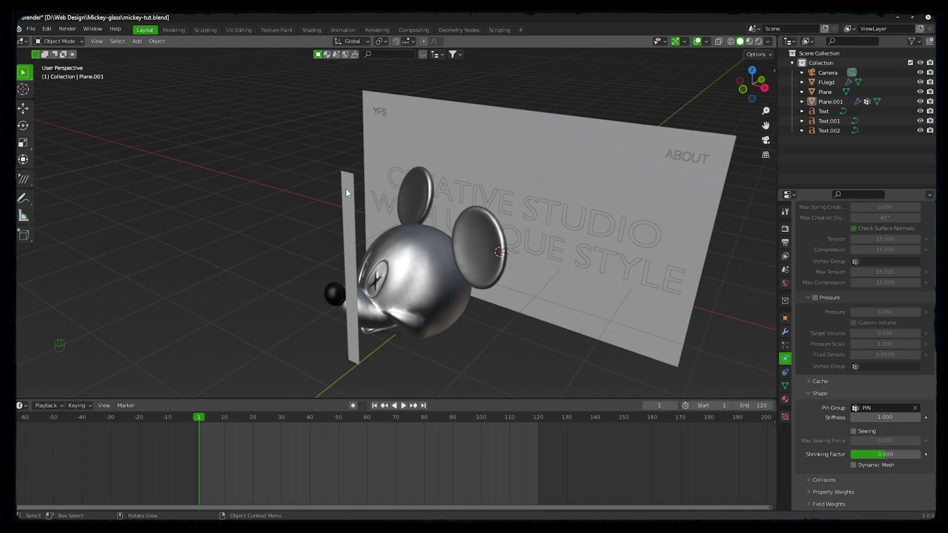
- Add a sphere empty at the world origin and resize it
key("shift+a")
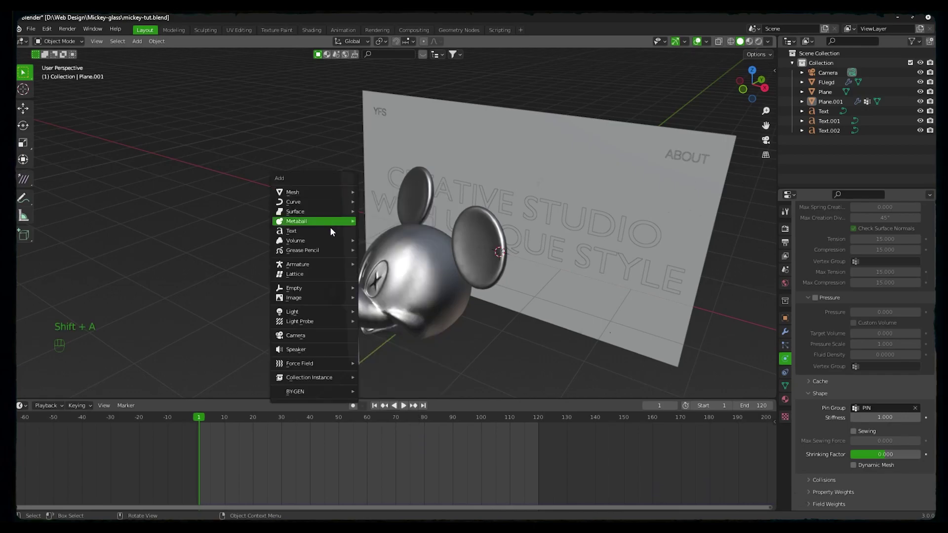
mouse_move(313, 288)
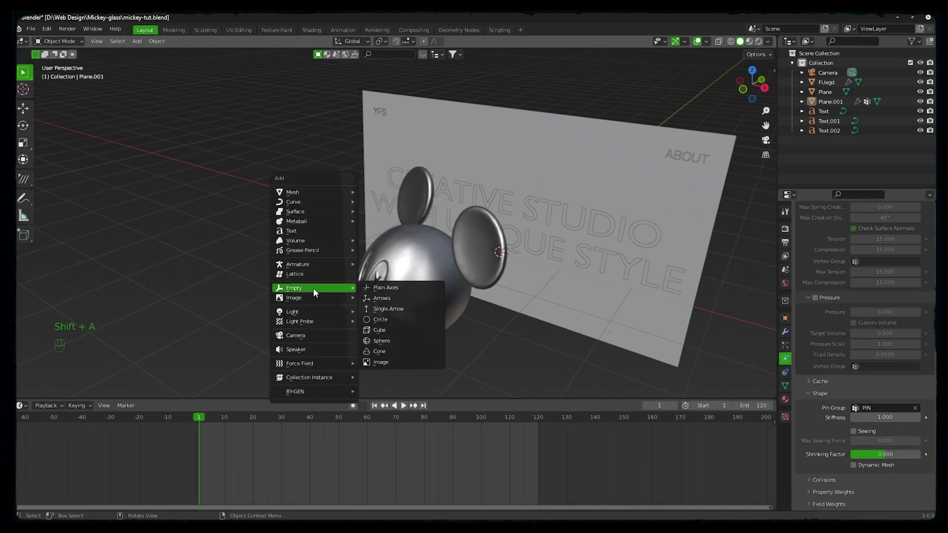
left_click(383, 342)
key("s")
left_click(535, 243)
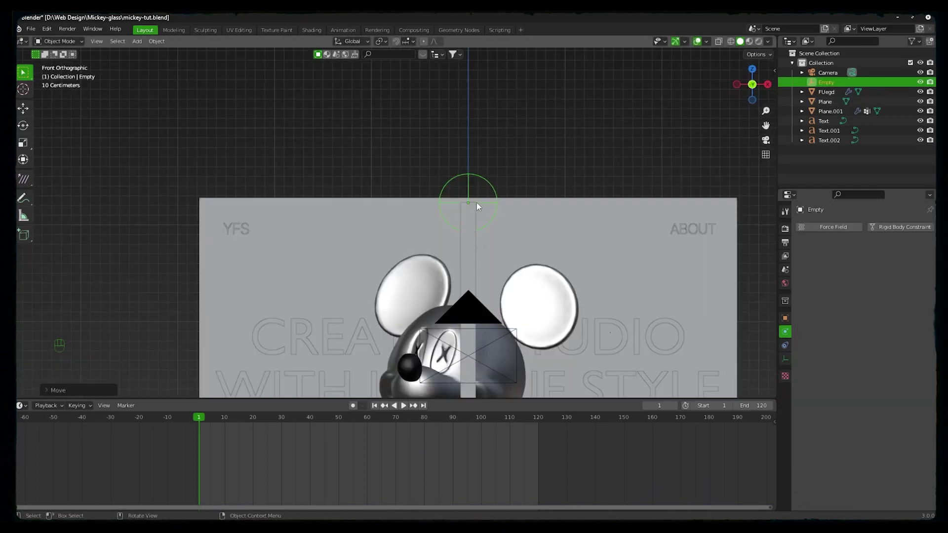
- Parent the cloth strip to the sphere empty with Object (Keep Transform) and test the link by moving the empty
middle_click_drag(476, 203, 400, 262)
left_click(392, 281)
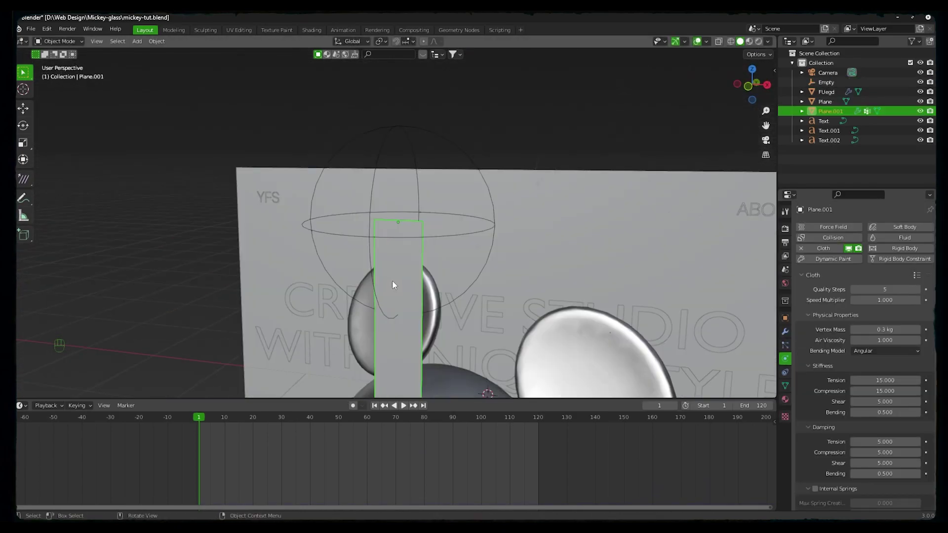
key("shift")
left_click(396, 127, "shift")
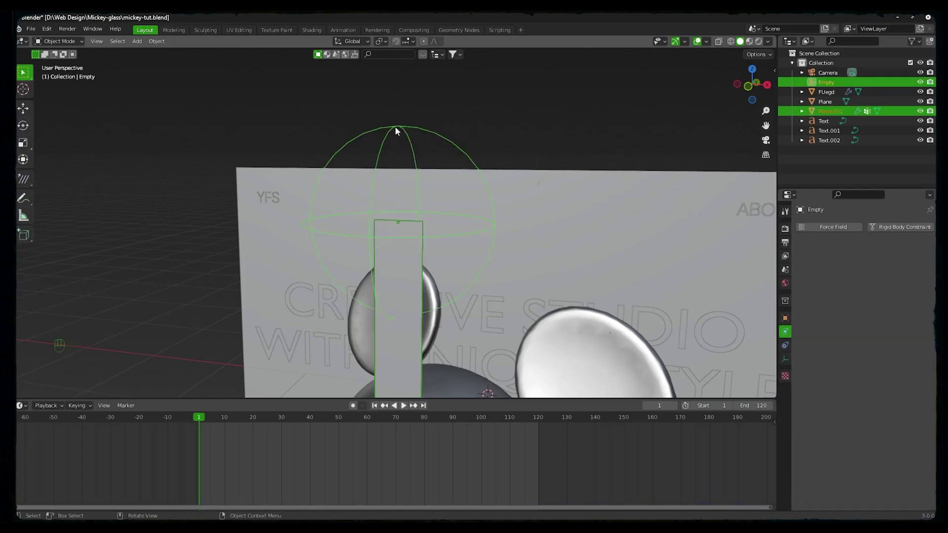
key("ctrl+p")
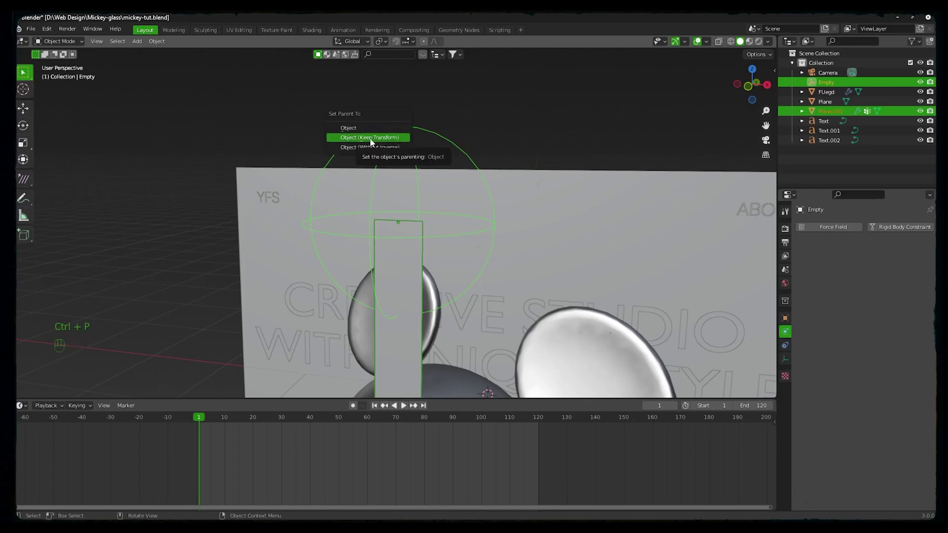
left_click(370, 139)
scroll(391, 156, "down", 3)
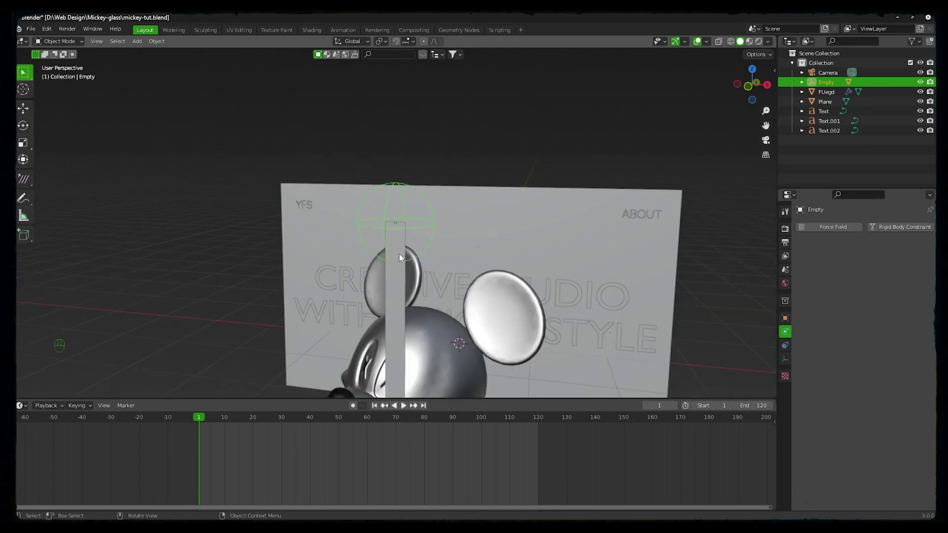
key("g")
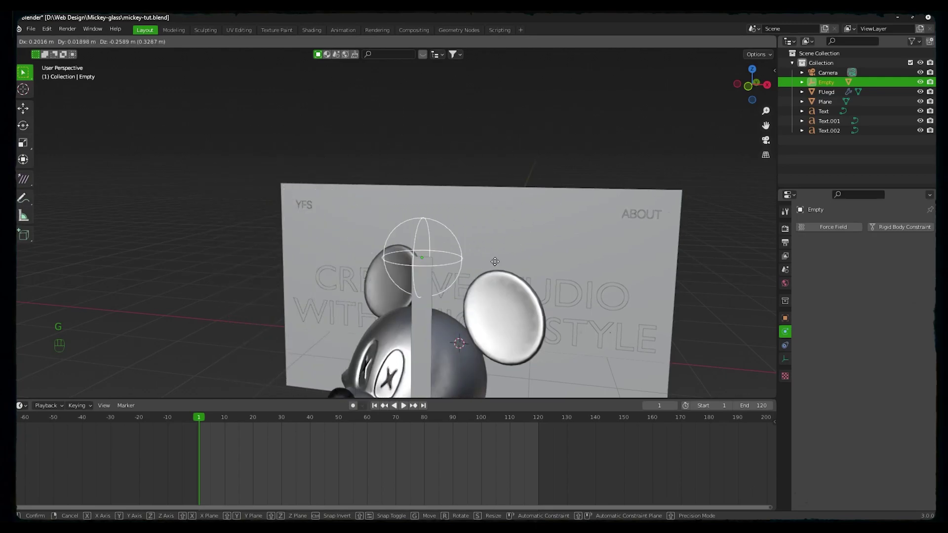
right_click(389, 237)
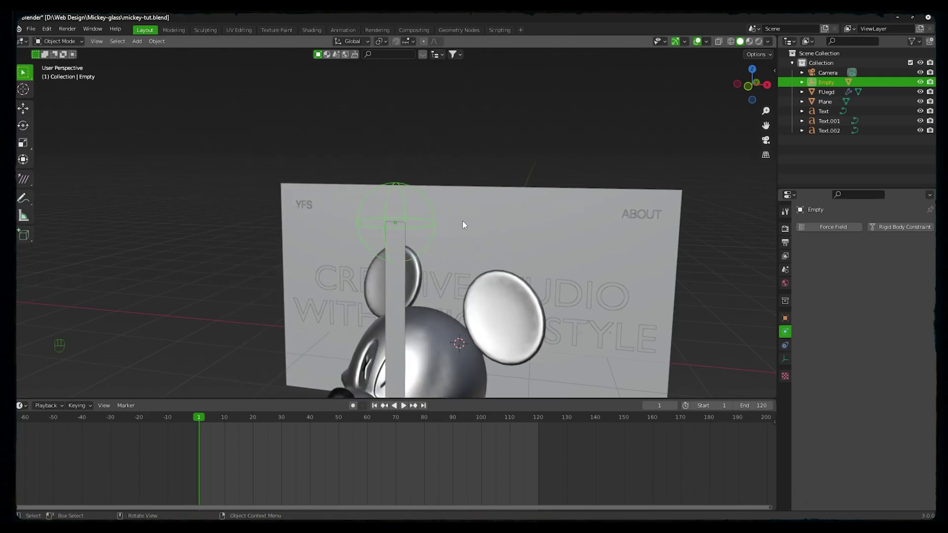
- Set the scene's output frame rate to 24 fps
left_click(784, 318)
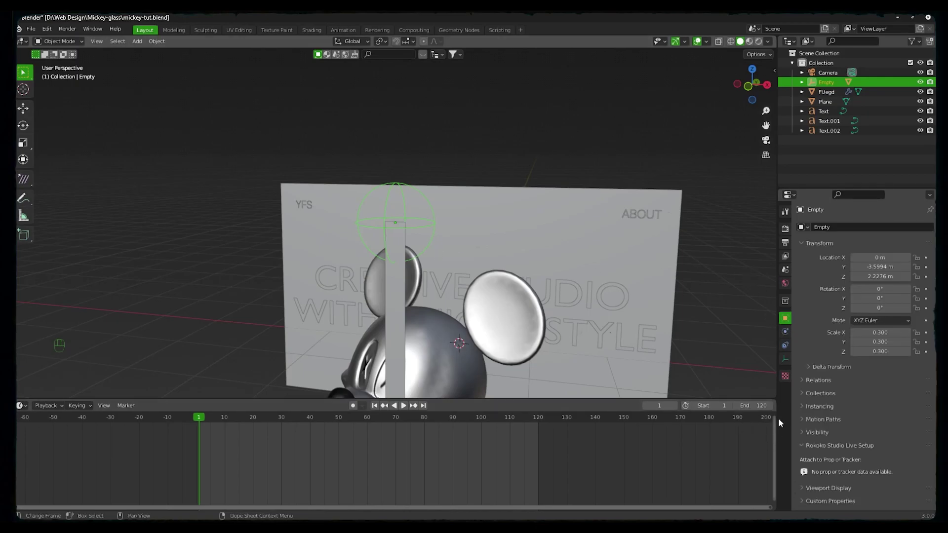
left_click(785, 242)
left_click(862, 319)
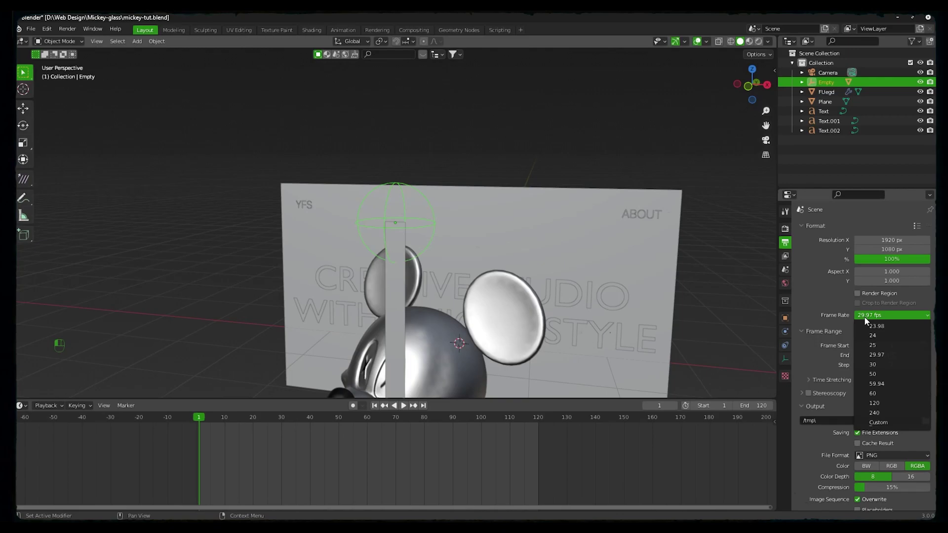
left_click(871, 339)
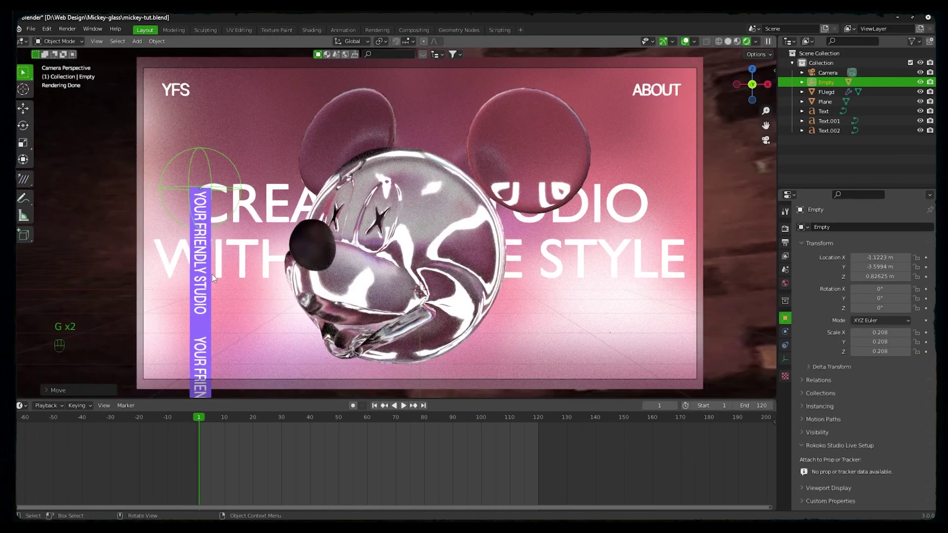
- Lower the empty to about Z 0.11 m, beneath the start of the heading, and insert location keyframes at frame 1
key("g")
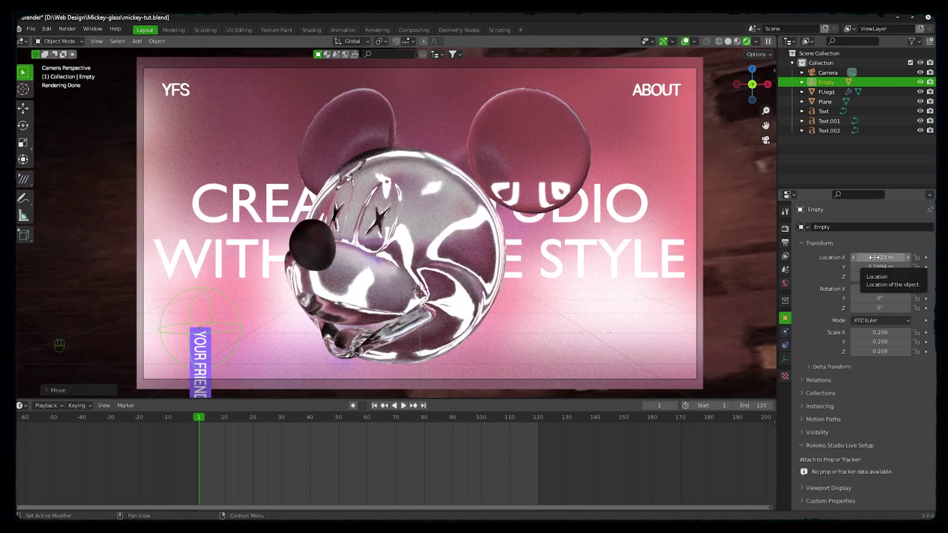
right_click(874, 258)
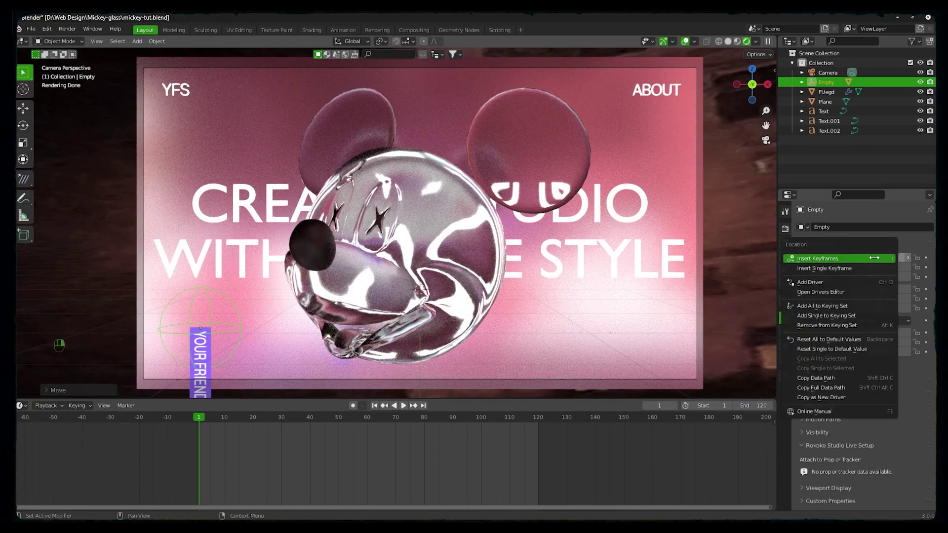
left_click(874, 257)
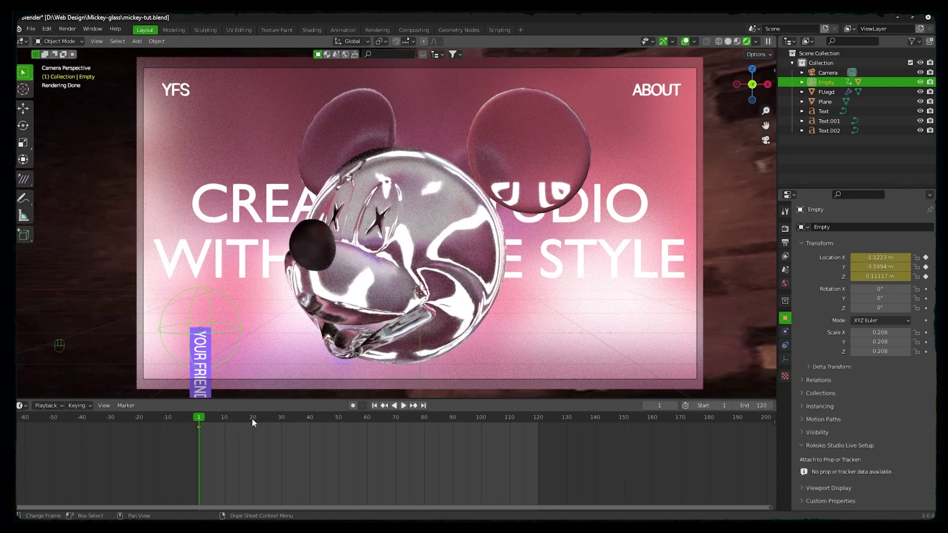
- Go to frame 30 and move the empty up over the ABOUT text, to about X 1.2 m, Z 1.34 m
left_click(282, 418)
left_click(368, 418)
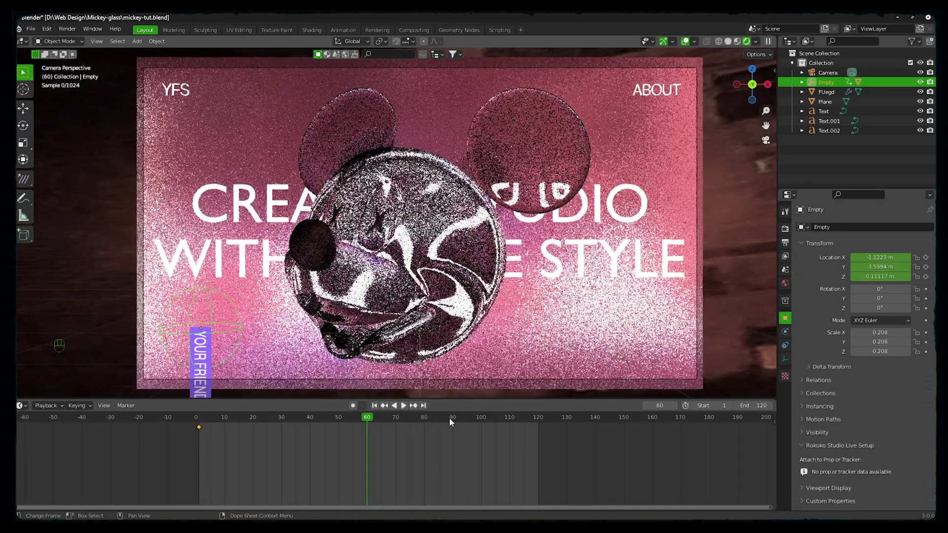
left_click(451, 418)
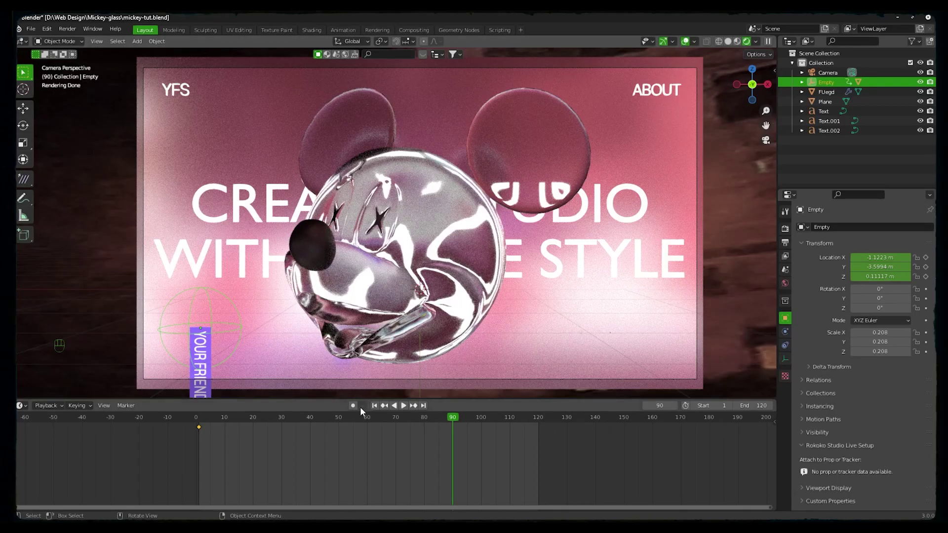
left_click(281, 418)
key("g")
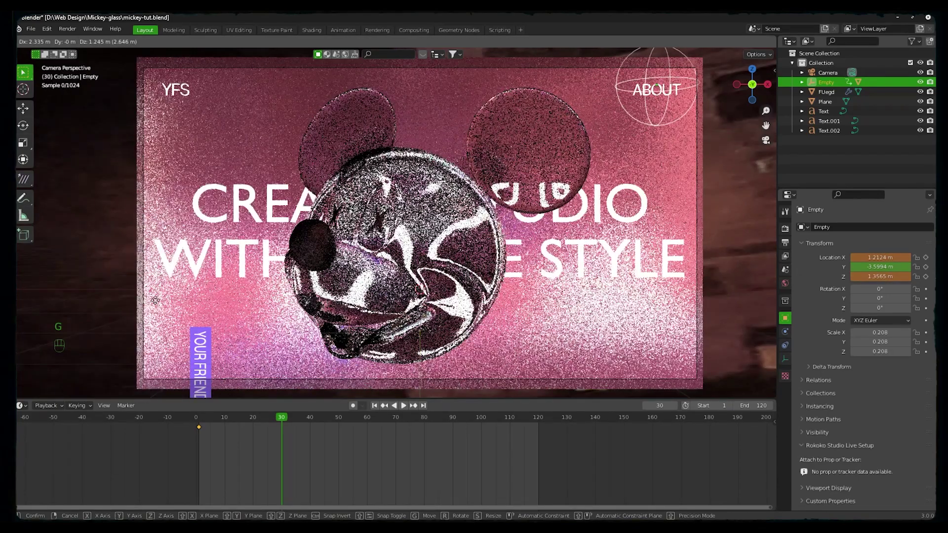
left_click(153, 304)
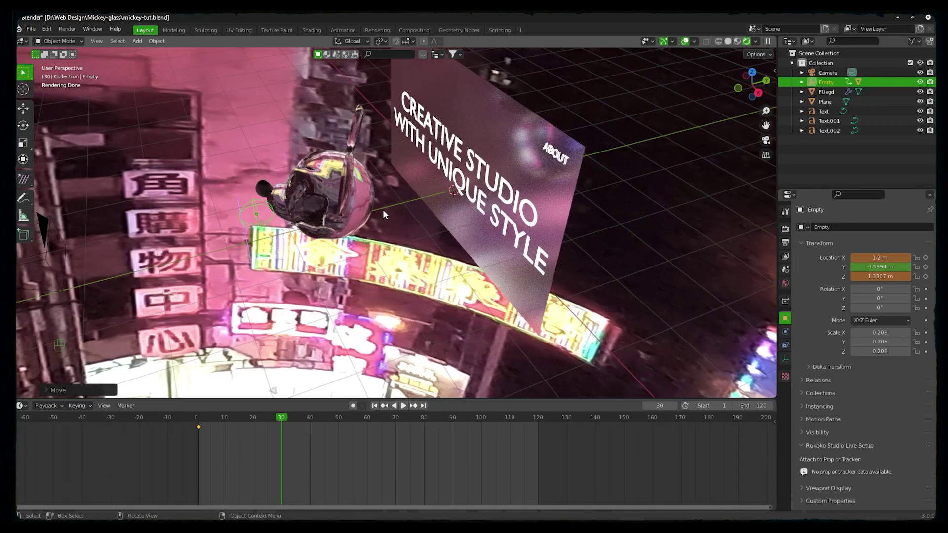
- Push the empty back near the backdrop at about Y -0.68 m, realign it over ABOUT and insert location keyframes
middle_click_drag(383, 214, 388, 230)
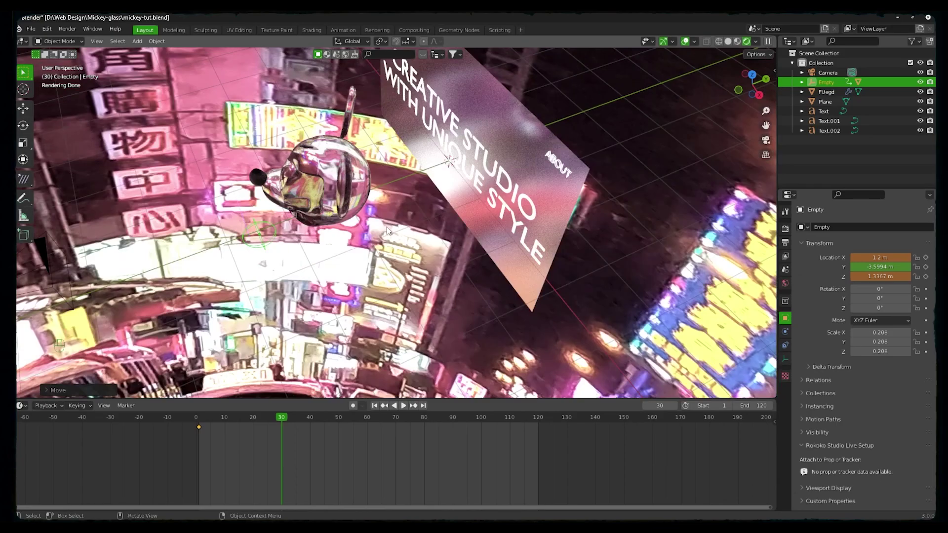
middle_click_drag(600, 223, 564, 168)
key("g")
left_click(566, 168)
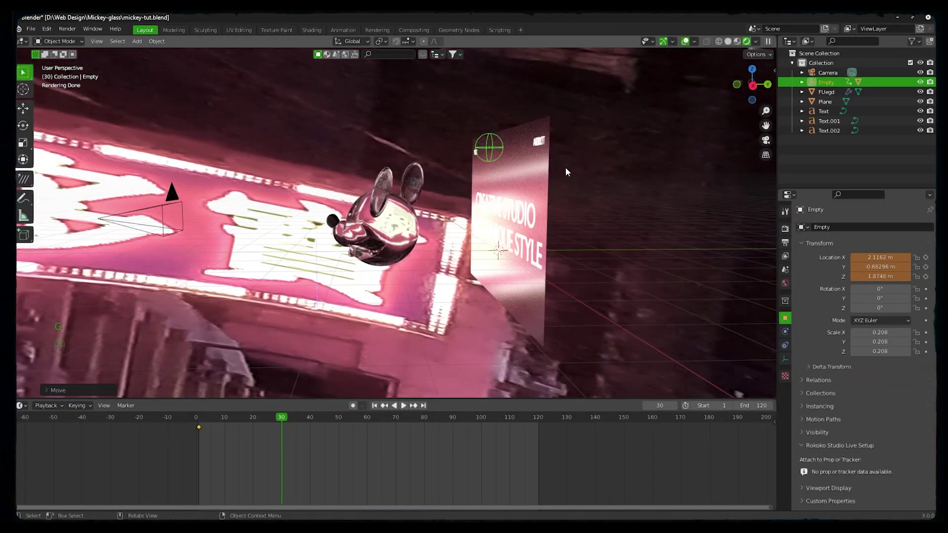
left_click(765, 140)
key("g")
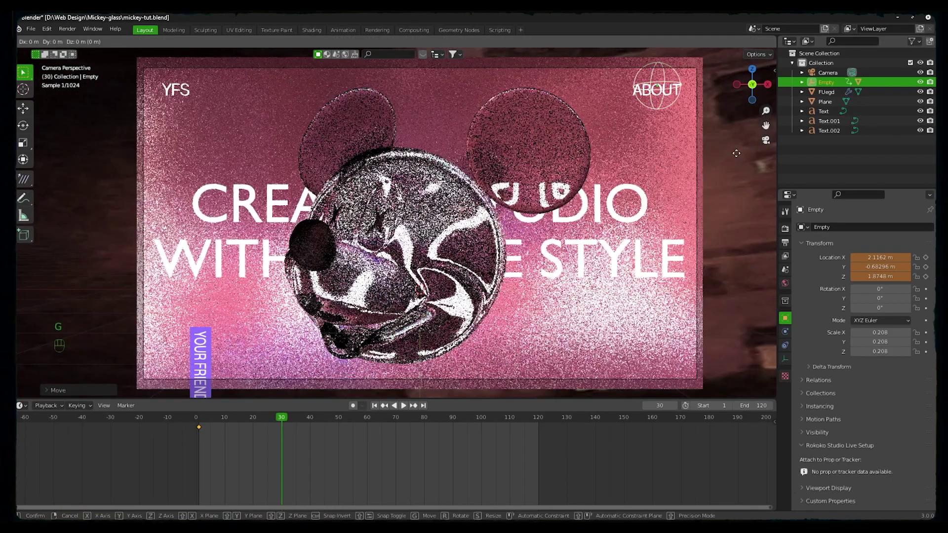
left_click(735, 156)
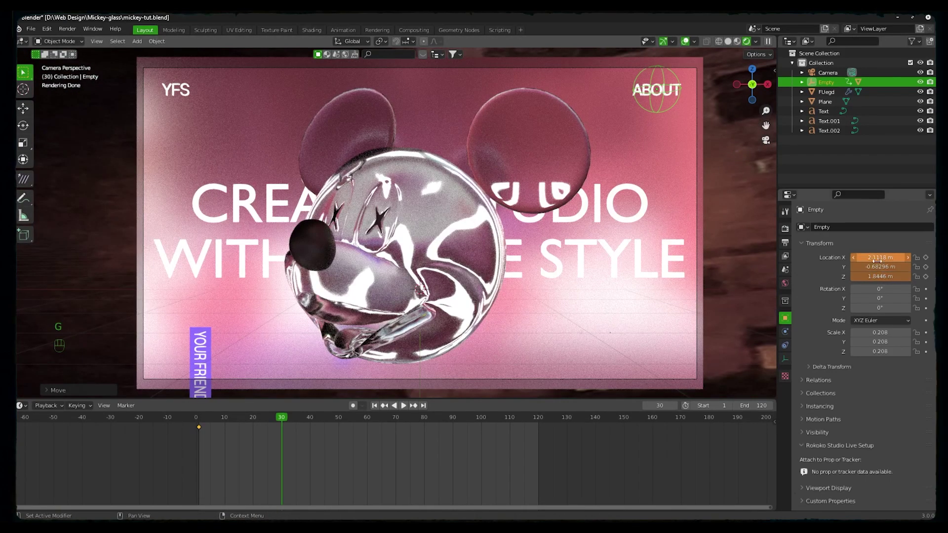
right_click(877, 258)
left_click(875, 261)
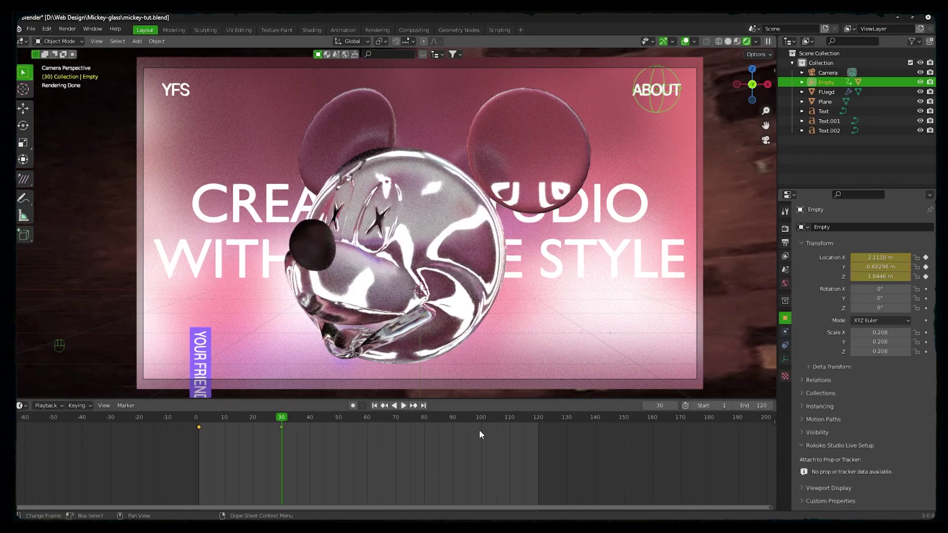
- At frame 60, move the empty between the mouse head and backdrop, about X 0.64, Y -1.30, Z 1.20 m, and insert location keyframes
left_click(366, 417)
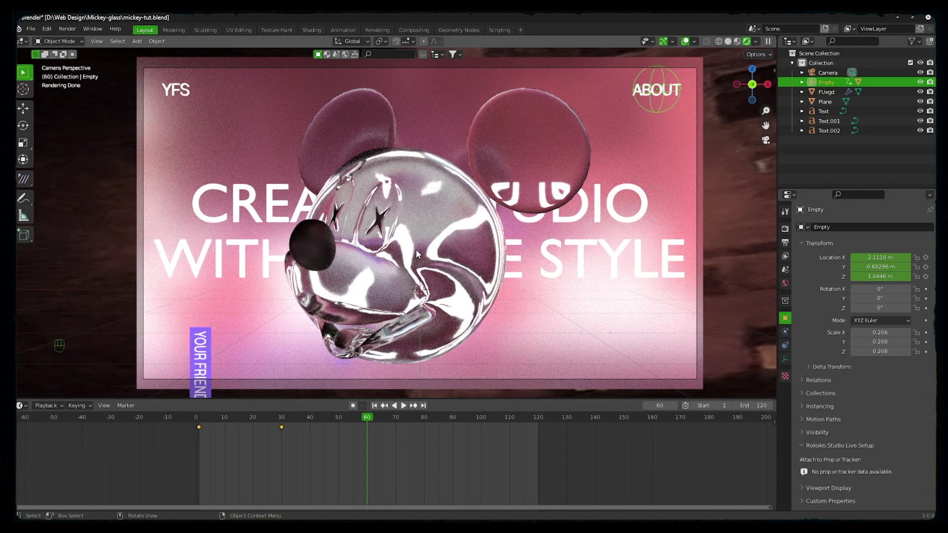
middle_click_drag(489, 181, 483, 204)
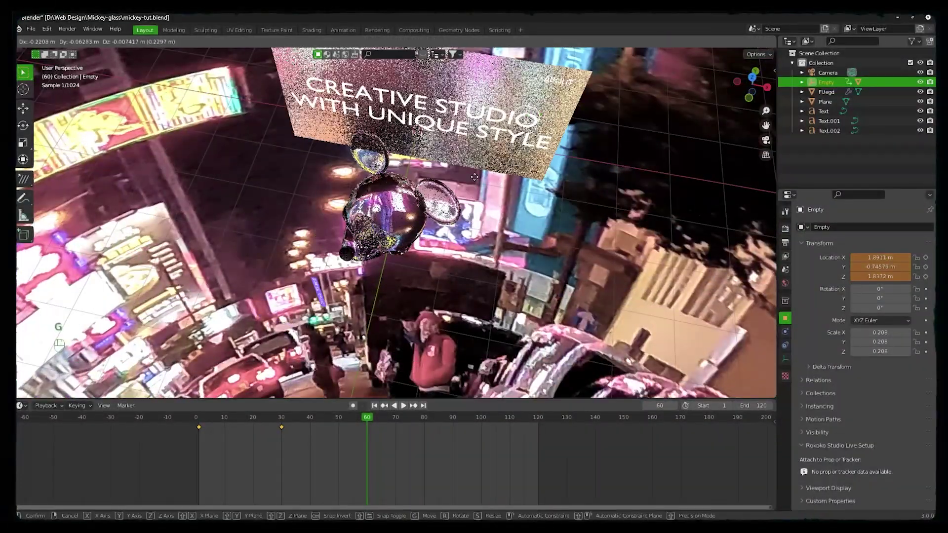
key("g")
left_click(373, 228)
middle_click_drag(374, 228, 447, 190)
key("g")
left_click(461, 214)
key("g")
left_click(460, 209)
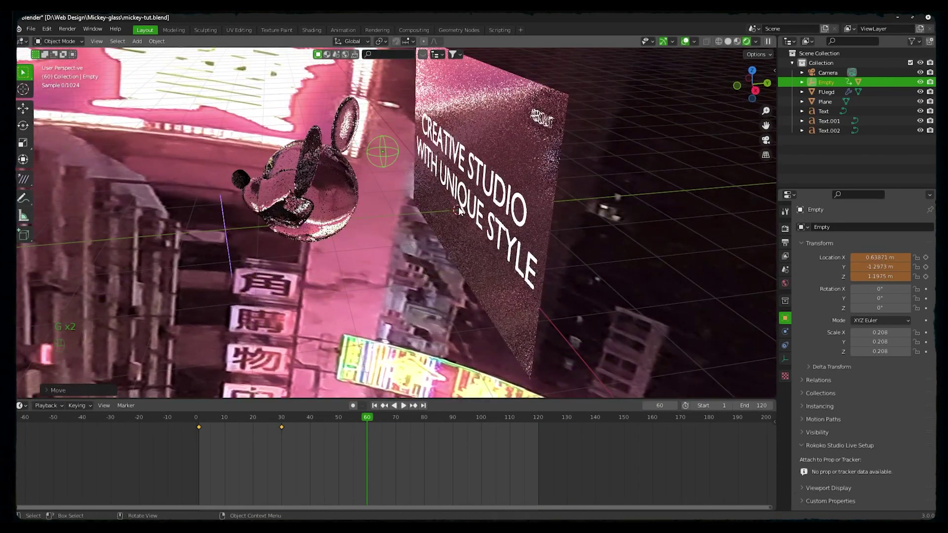
right_click(880, 257)
left_click(859, 257)
- In camera view, lower the empty behind the mouse head to about Z 0.79 m and insert its frame 60 location keyframes again
middle_click_drag(469, 161, 592, 174)
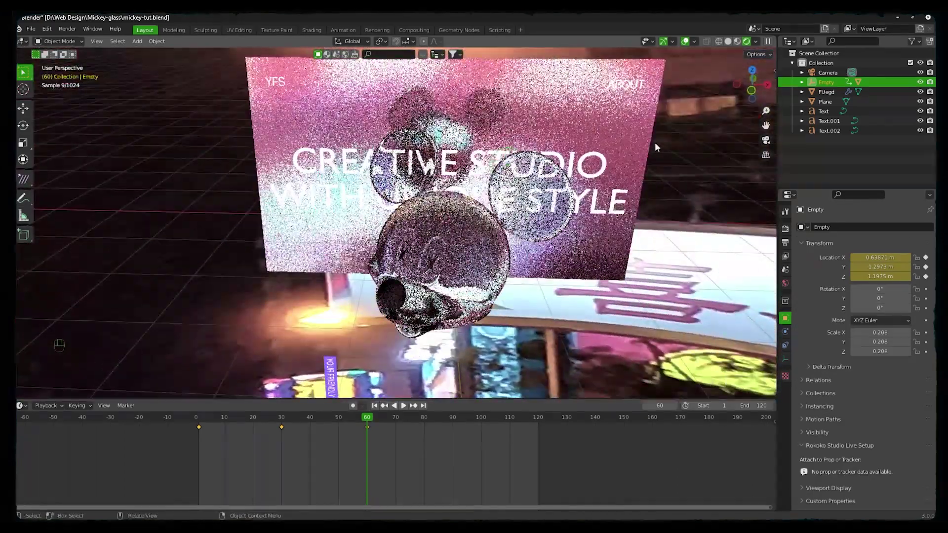
left_click(766, 142)
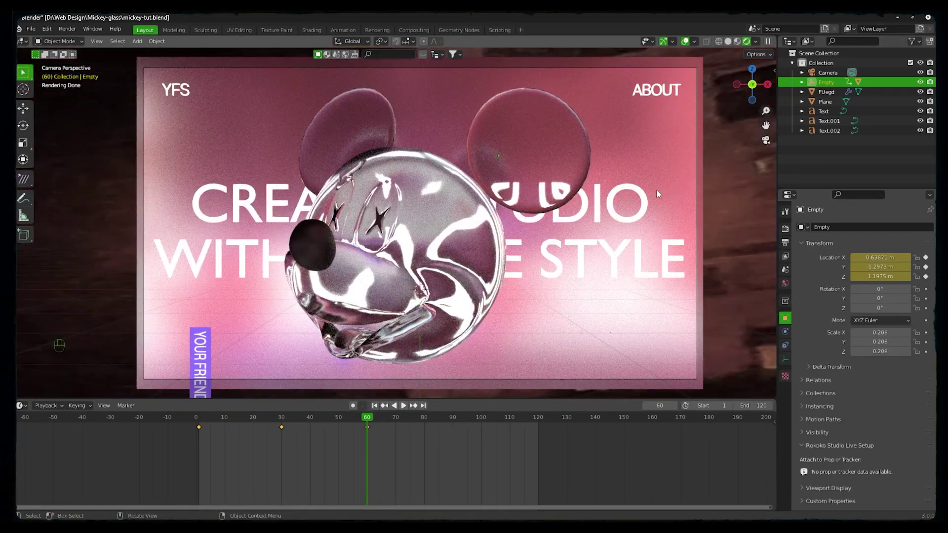
key("g")
left_click(608, 240)
right_click(867, 256)
left_click(867, 253)
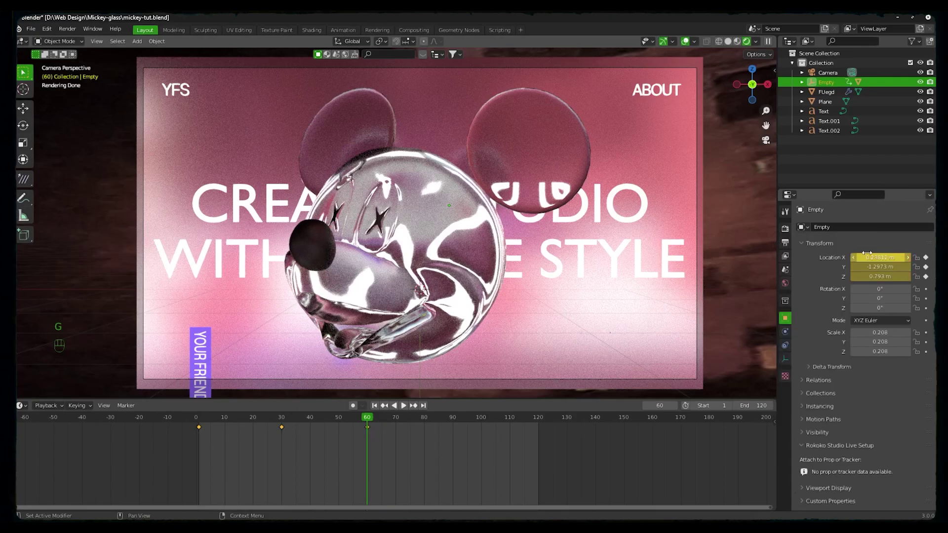
- At frame 90, move the empty over the heading's first letters, about X -1.71, Z 0.51 m, and insert location keyframes
left_click(452, 417)
key("g")
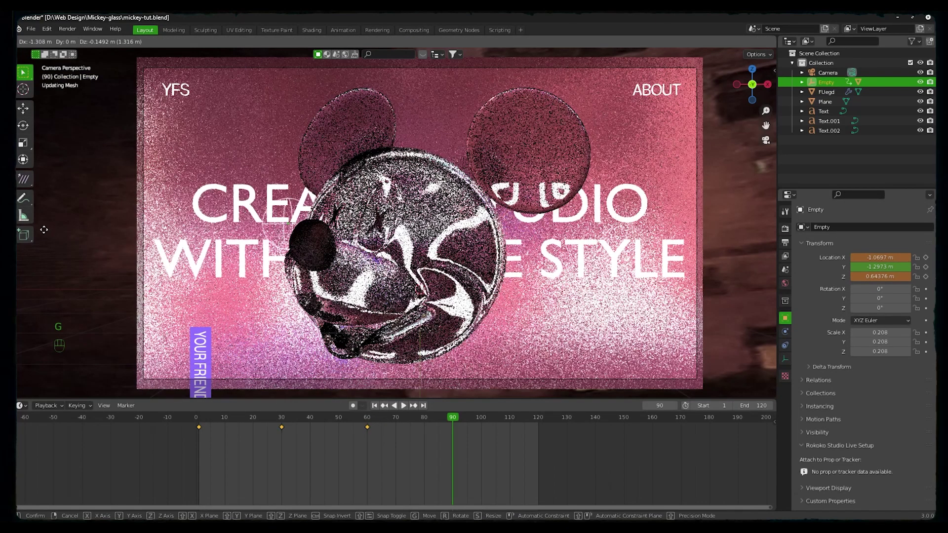
left_click(189, 224)
right_click(881, 255)
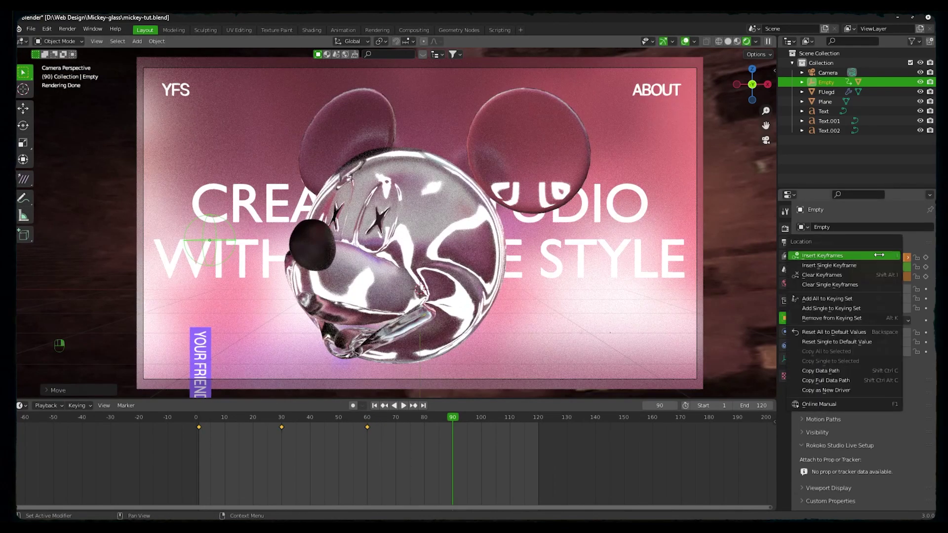
left_click(881, 257)
- At frame 120, raise the empty to the YFS text and push it back towards the backdrop, about Y -0.65 m
left_click(425, 406)
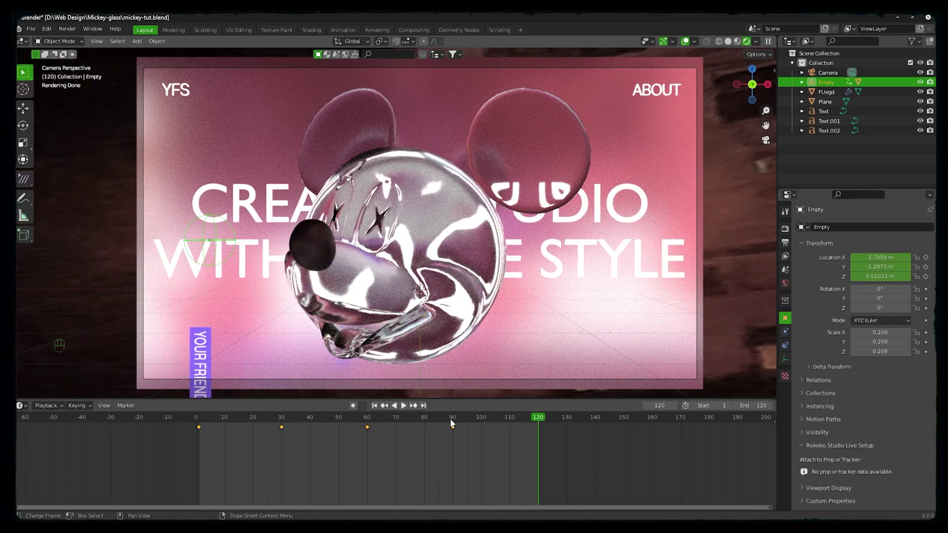
key("g")
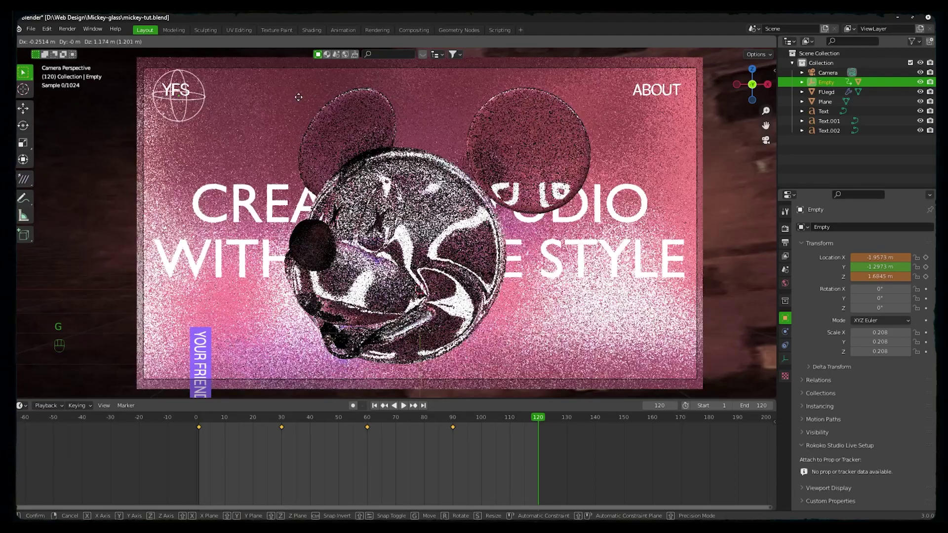
left_click(297, 92)
middle_click_drag(297, 91, 410, 154)
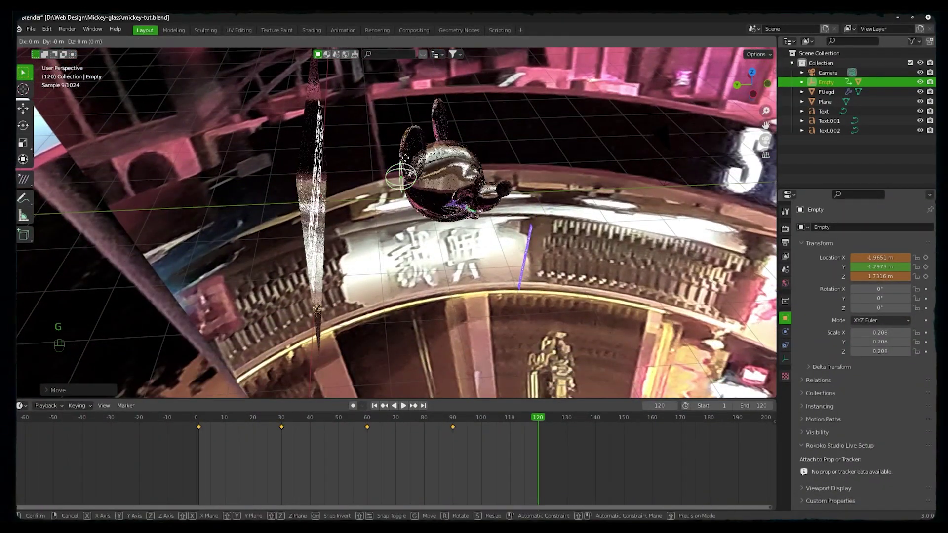
key("g")
left_click(355, 166)
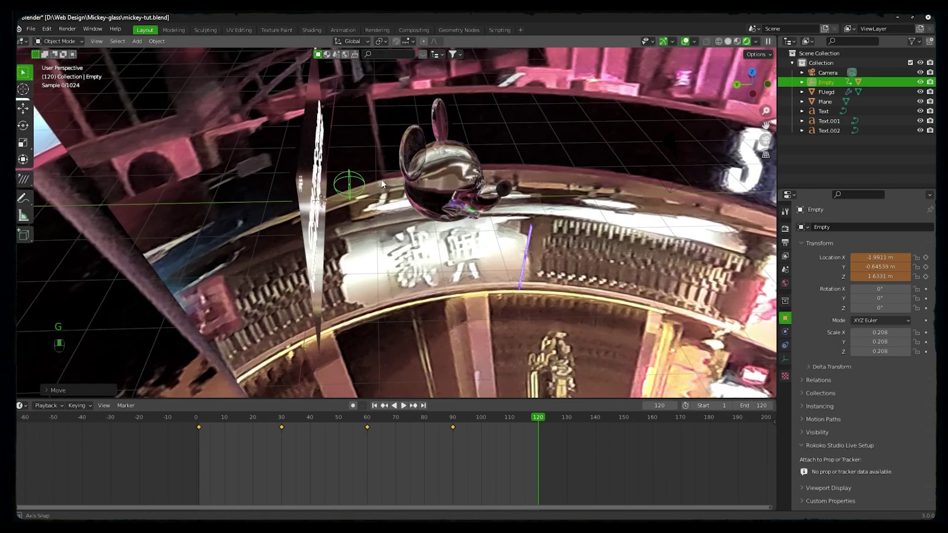
- In camera view at frame 120, move the empty onto the YFS text and insert its location keyframes
middle_click_drag(355, 166, 247, 128)
left_click(765, 140)
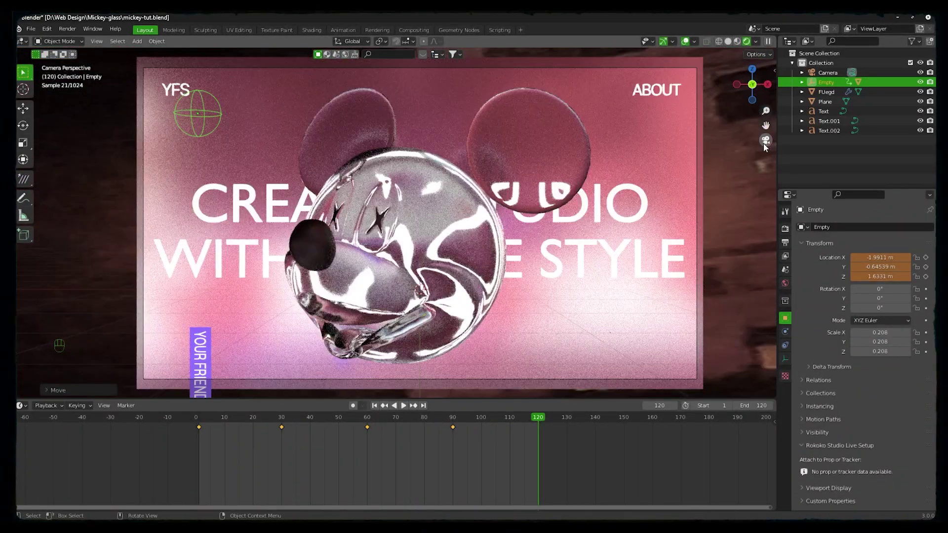
key("g")
left_click(429, 132)
right_click(880, 259)
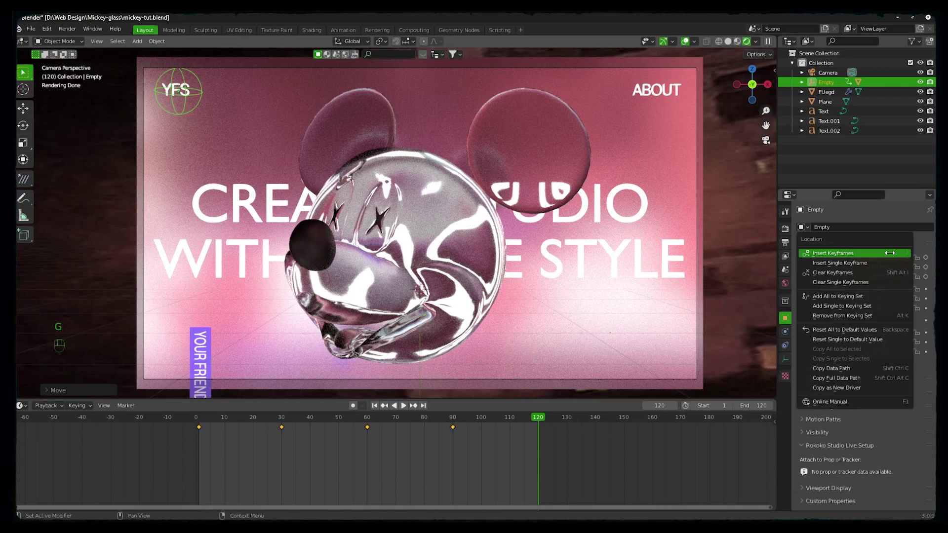
left_click(839, 250)
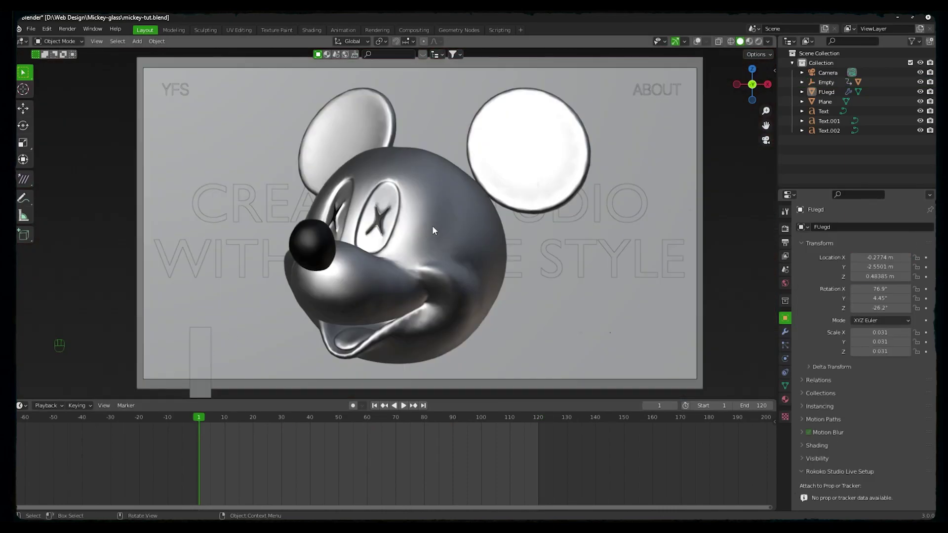
- Add a Collision modifier to the mouse head and deselect it
left_click(441, 223)
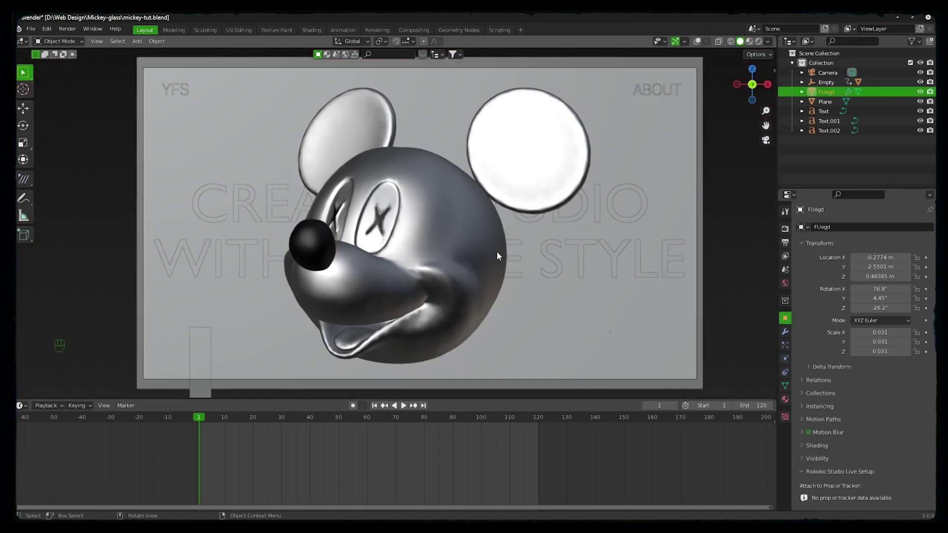
left_click(697, 41)
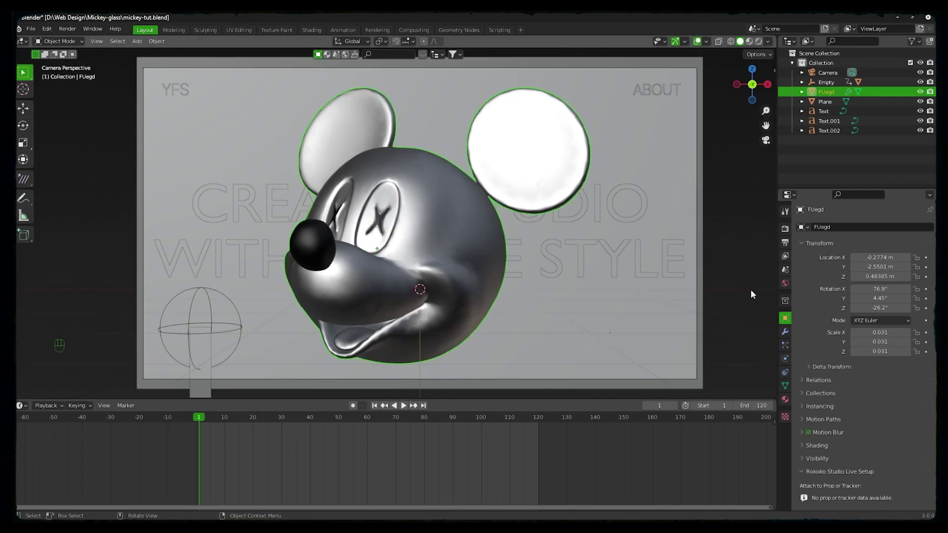
left_click(784, 332)
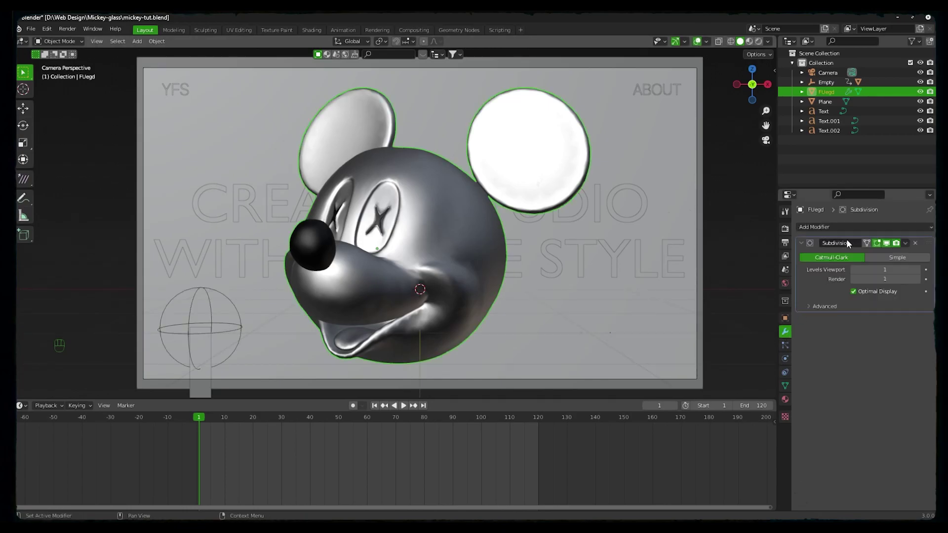
left_click(851, 226)
left_click(876, 261)
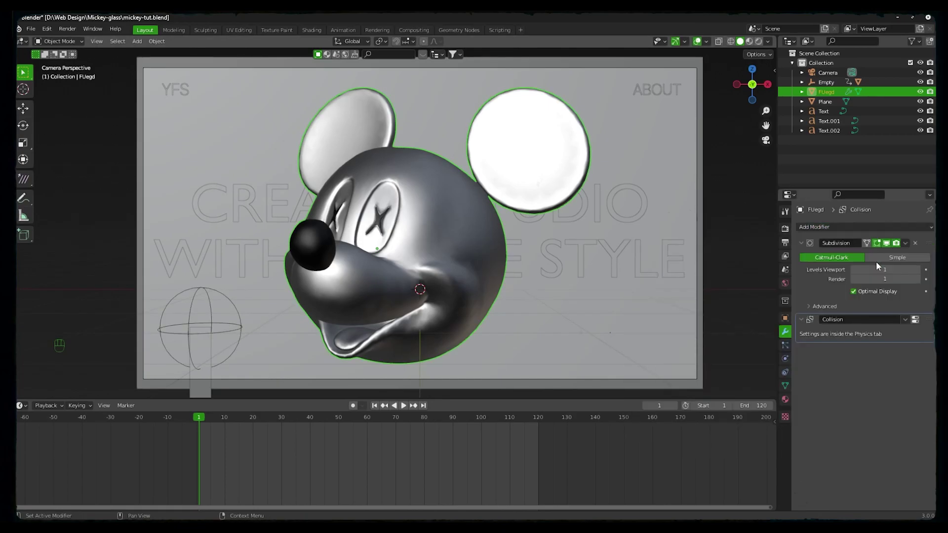
left_click(734, 240)
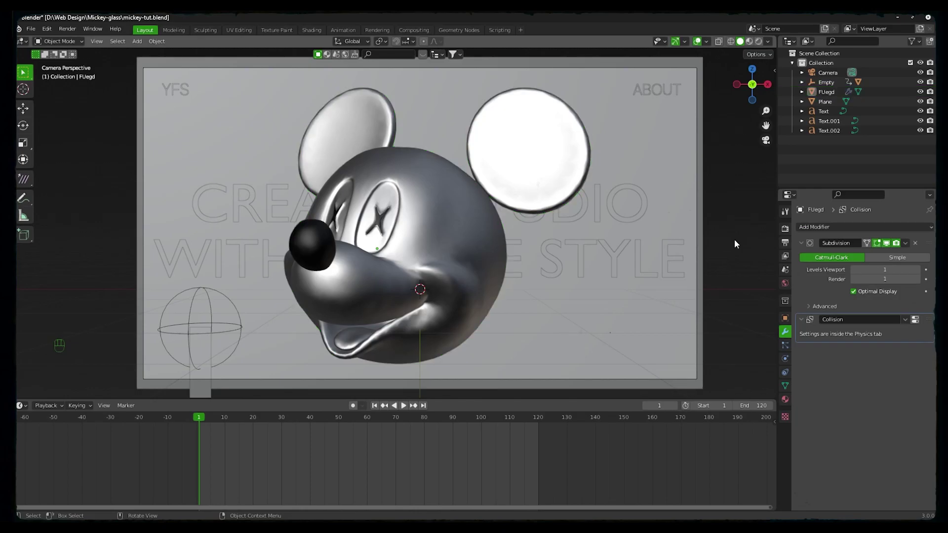
left_click(916, 324)
- Select the empty, hide the viewport overlays and play the banner animation in camera view
left_click(826, 82)
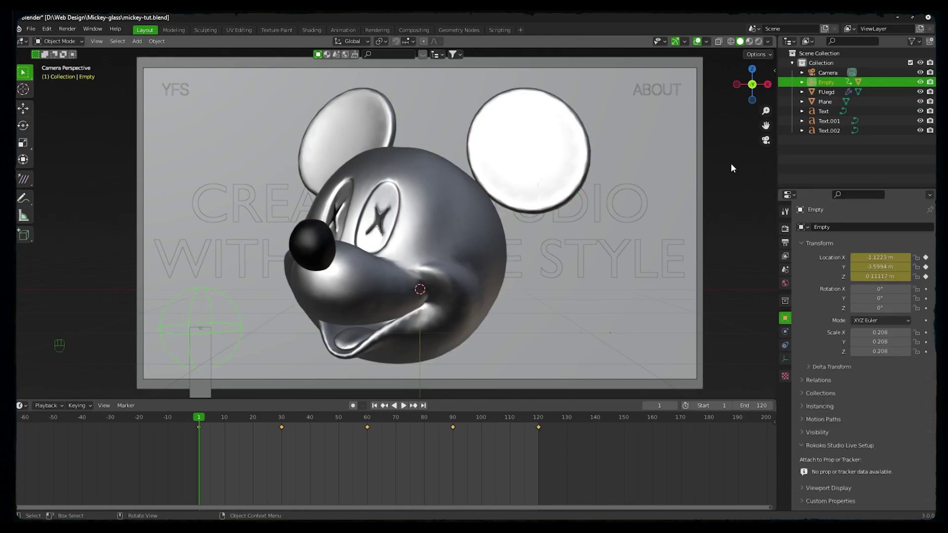
left_click(700, 42)
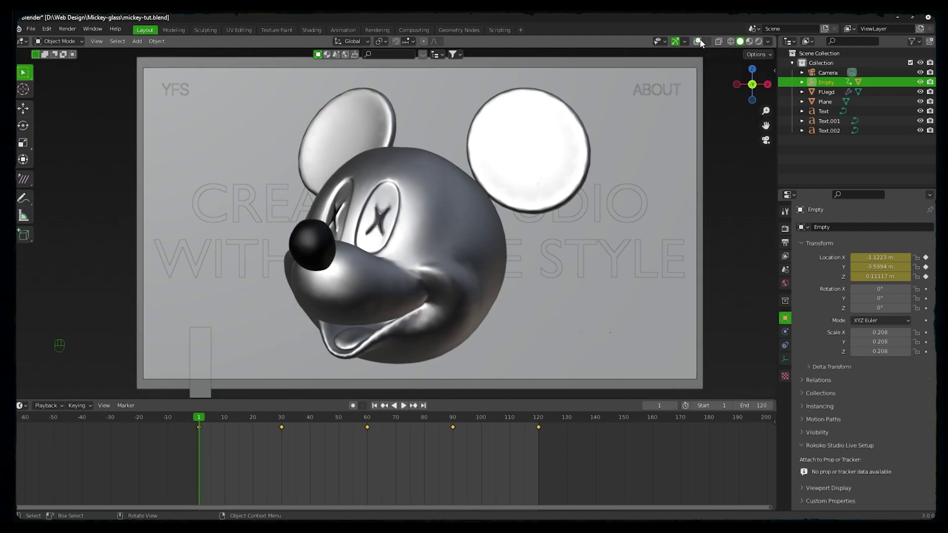
key("space")
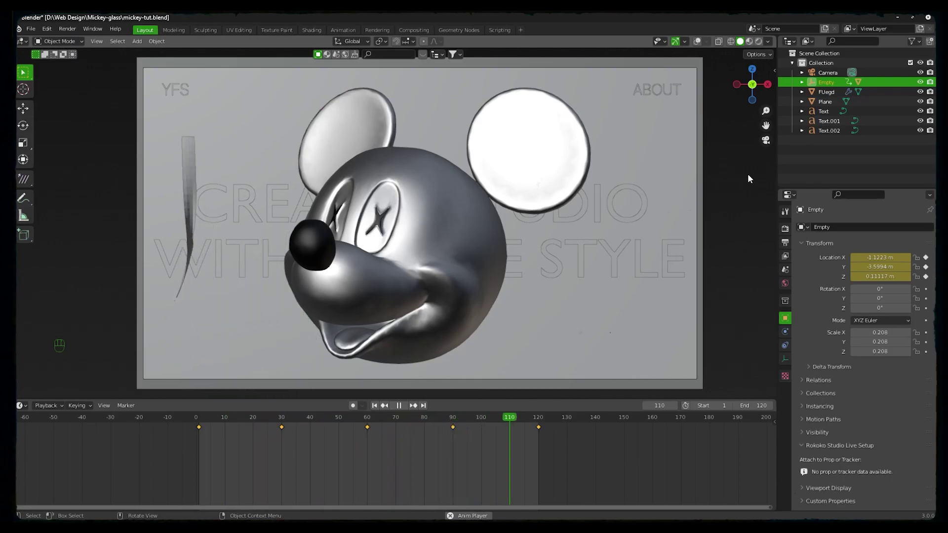
key("space")
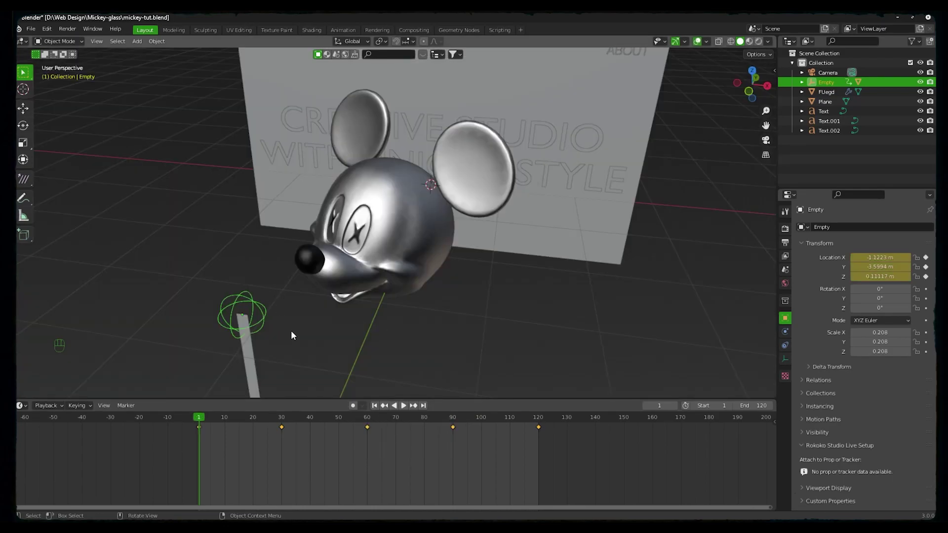
- At frame 30, move the empty behind the mouse head, about X 0.24, Y -1.61, Z 1.83 m, and insert location keyframes
middle_click_drag(291, 330, 268, 420)
left_click(283, 419)
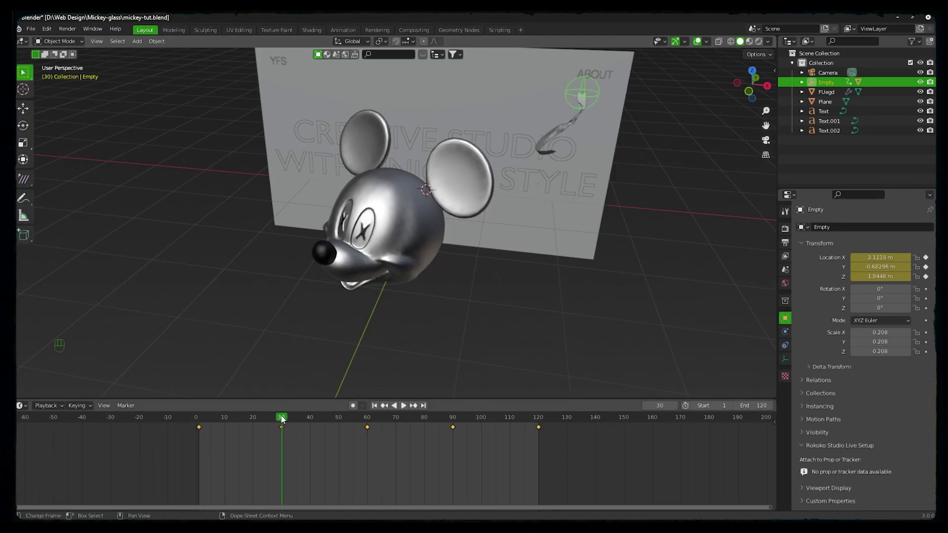
middle_click_drag(375, 276, 412, 232)
key("g")
left_click(265, 207)
middle_click_drag(355, 195, 379, 243)
key("g")
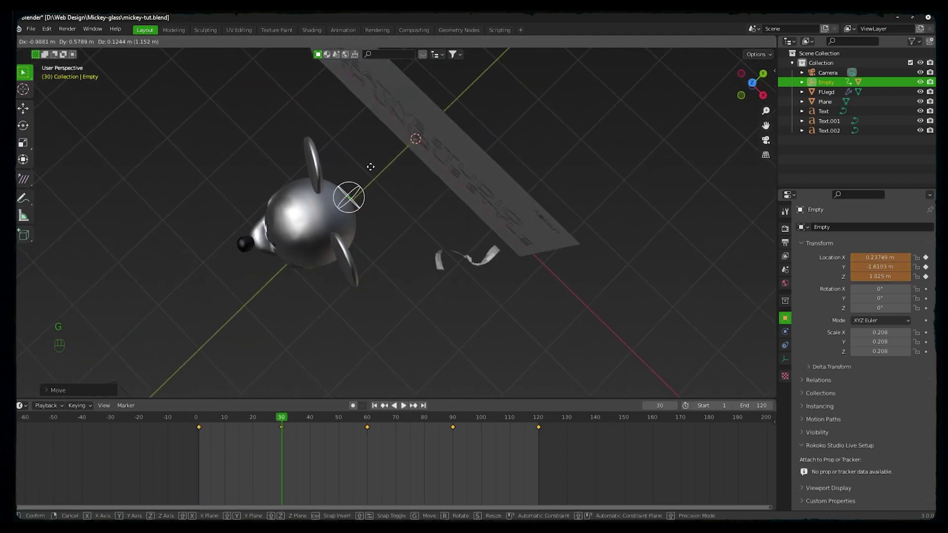
left_click(371, 168)
middle_click_drag(414, 269, 373, 219)
right_click(867, 257)
left_click(867, 257)
- At frame 60, move the empty to the ABOUT text, about Y -0.39, Z 1.86 m, and insert location keyframes
left_click(367, 419)
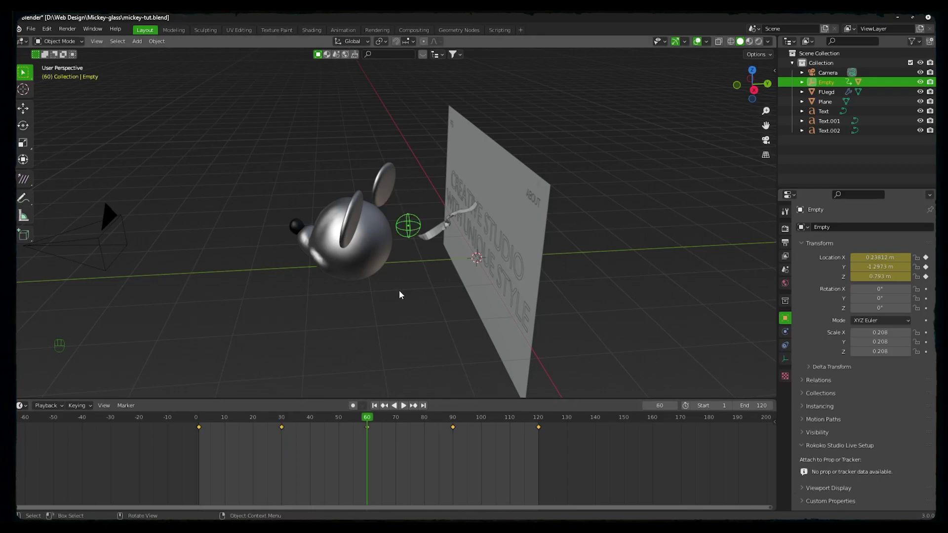
middle_click_drag(398, 290, 596, 297)
key("KP_0")
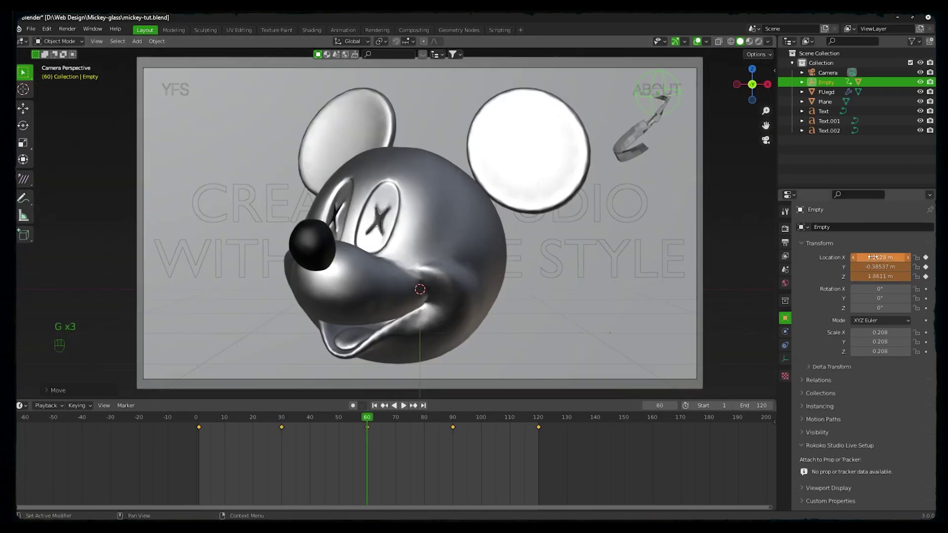
- At frame 90, move the empty between the mouse head and backdrop, about Y -1.05, Z 0.98 m, and insert location keyframes
left_click(453, 419)
key("g")
left_click(528, 147)
middle_click_drag(528, 148, 371, 199)
right_click(867, 258)
left_click(867, 257)
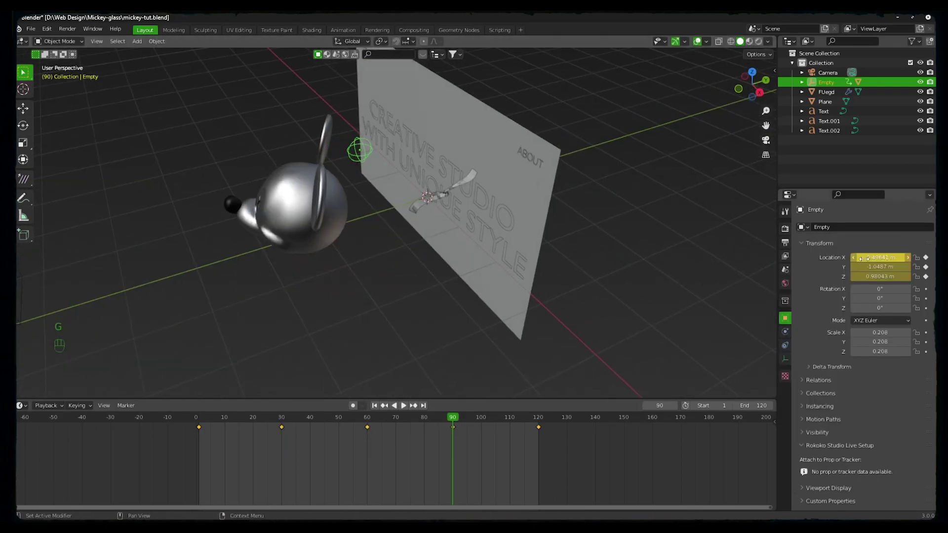
- Check the empty's position at frame 120, and play the revised animation from frame 1 in camera view
left_click(538, 418)
left_click(199, 418)
middle_click_drag(306, 272, 420, 252)
left_click(764, 146)
key("space")
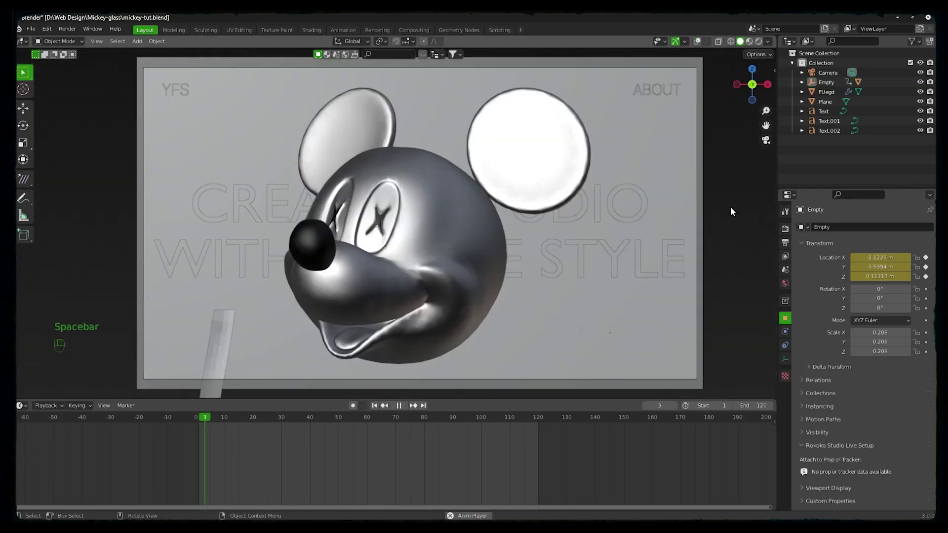
key("Escape")
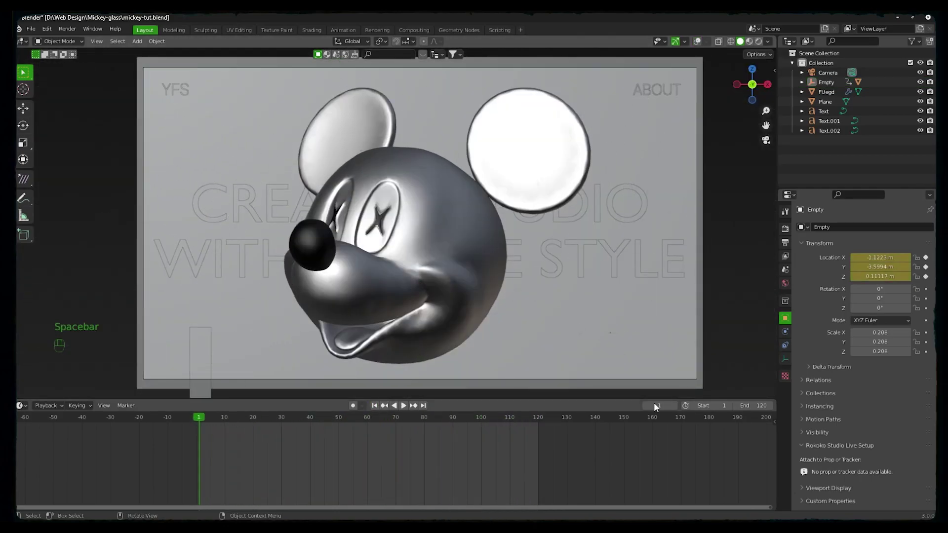
- Remove the collision physics from the mouse head and check its remaining modifiers
left_click(825, 92)
left_click(785, 358)
left_click(831, 238)
left_click(785, 332)
left_click(753, 290)
left_click(825, 92)
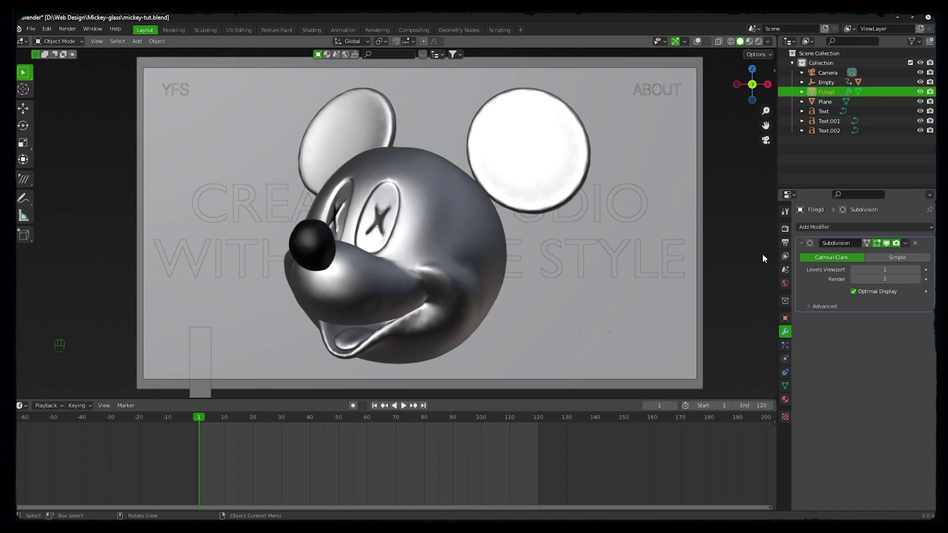
- Replay the banner's cloth animation from frame 1 in camera view, with the banner selected
left_click(784, 318)
left_click(740, 291)
key("space")
key("space")
left_click(377, 405)
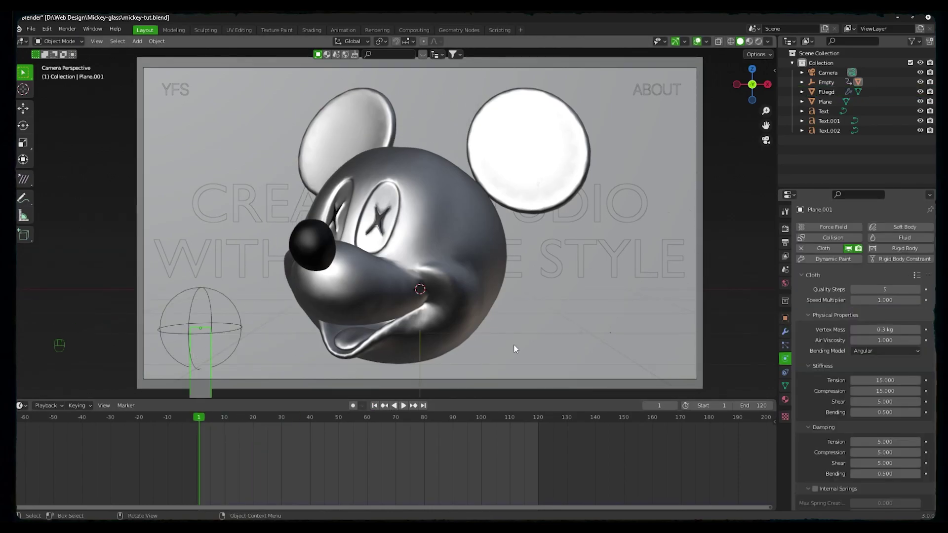
key("space")
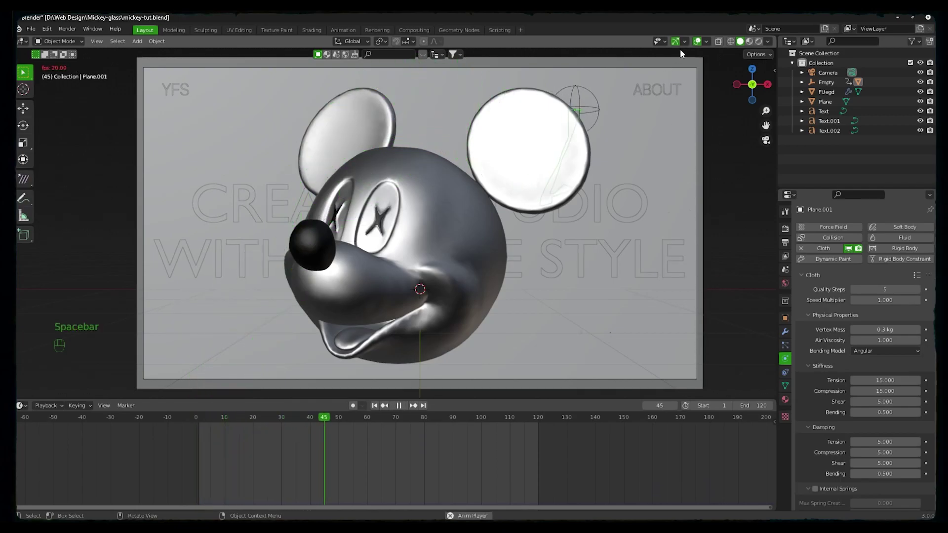
left_click(696, 42)
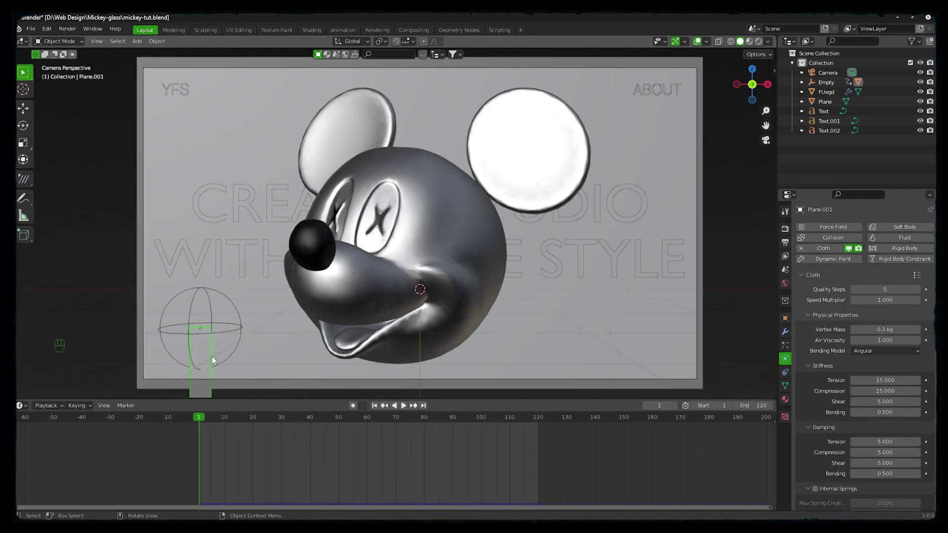
- Subdivide the entire banner mesh in Edit Mode and return to Object Mode
key("Tab")
key("a")
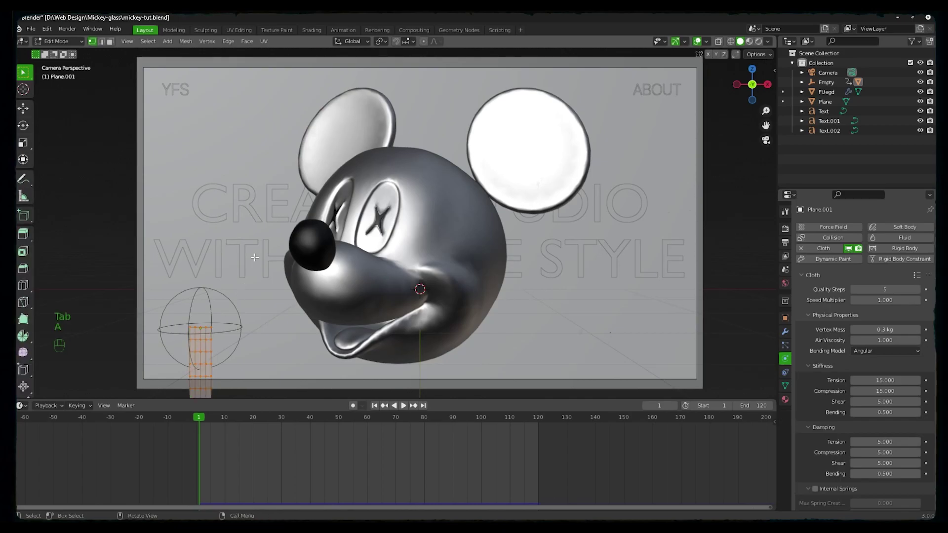
right_click(254, 256)
left_click(253, 254)
key("Tab")
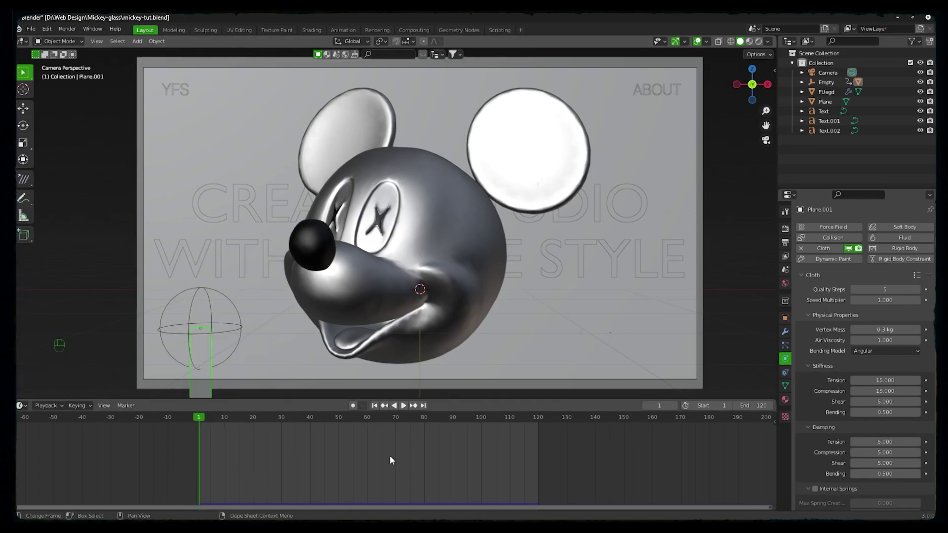
- Play the subdivided banner's cloth animation and return to the first frame
key("space")
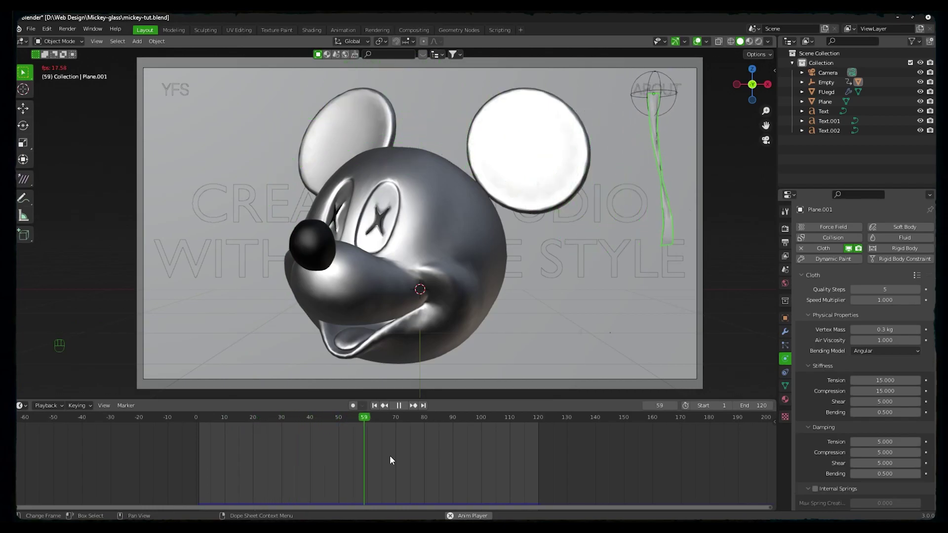
key("space")
left_click(374, 406)
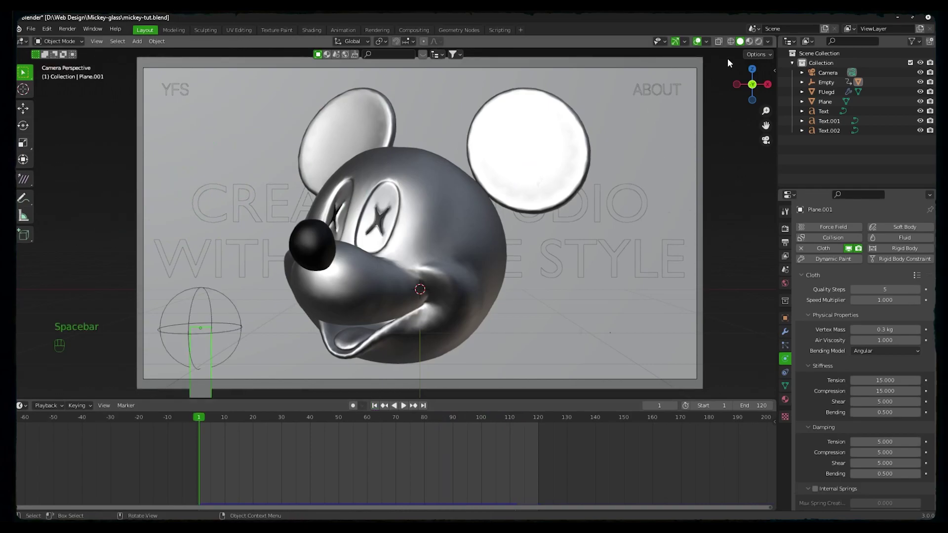
- Switch the viewport to rendered shading, preview the banner animation and return to the first frame
left_click(757, 41)
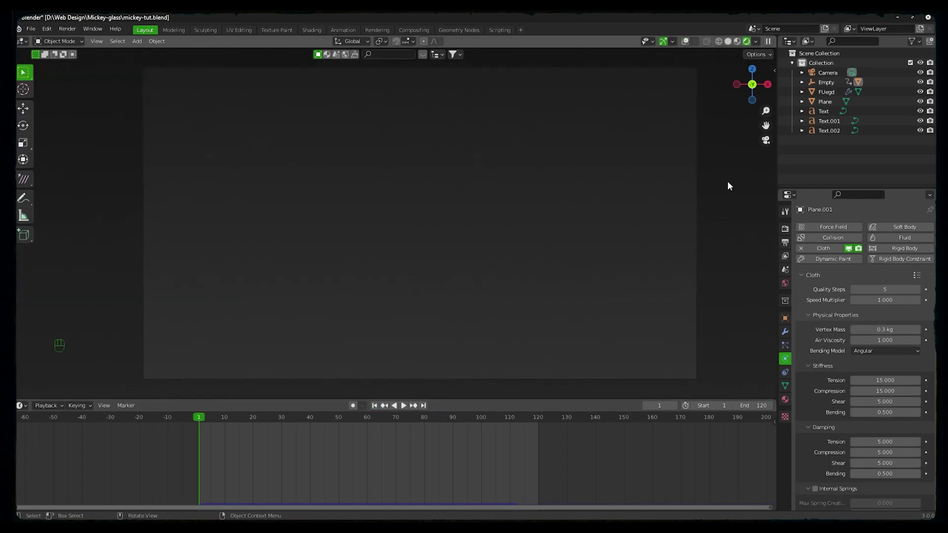
key("space")
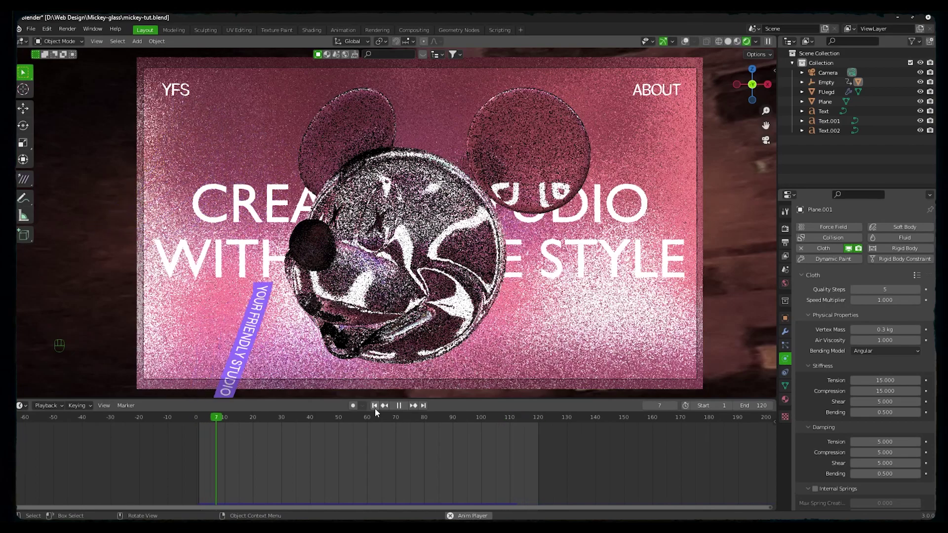
key("space")
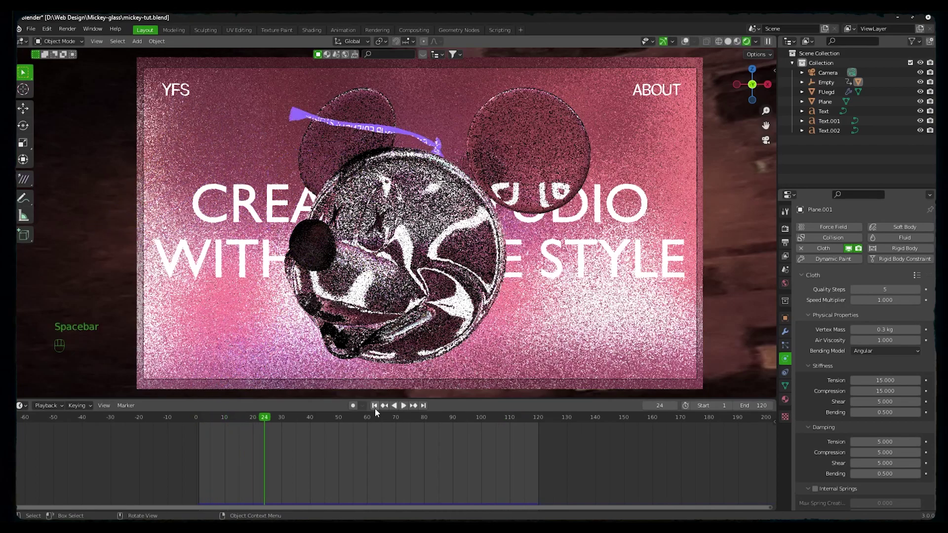
left_click(374, 405)
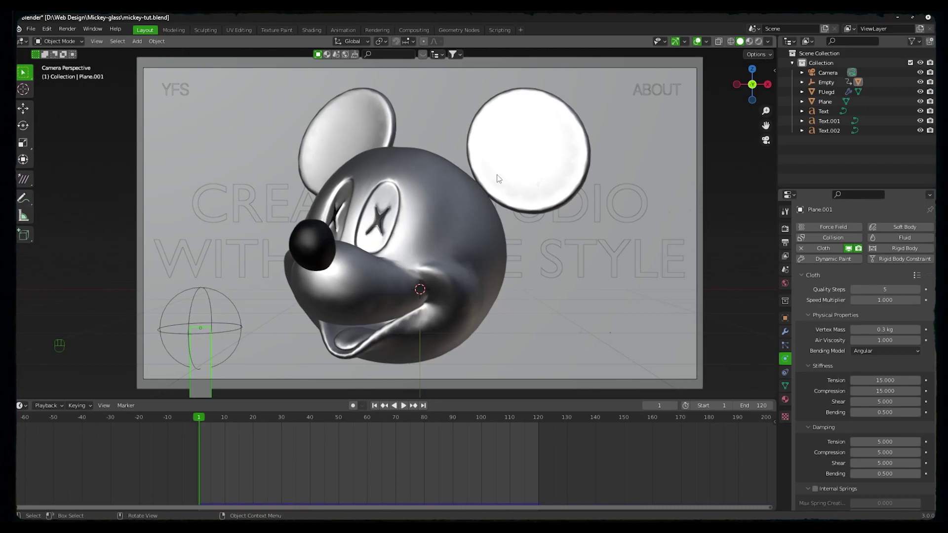
- Set the render output file format to FFmpeg Video with an MPEG-4 container
left_click(785, 243)
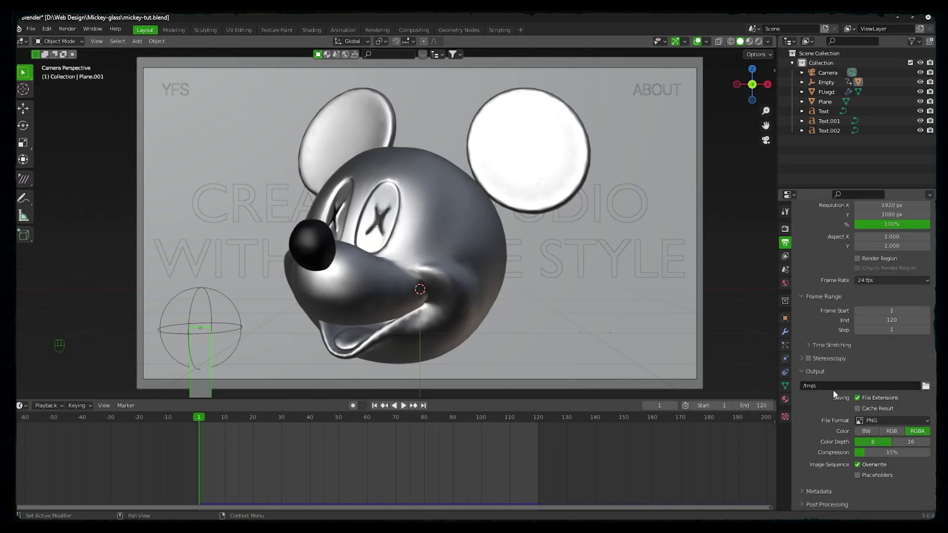
left_click(876, 420)
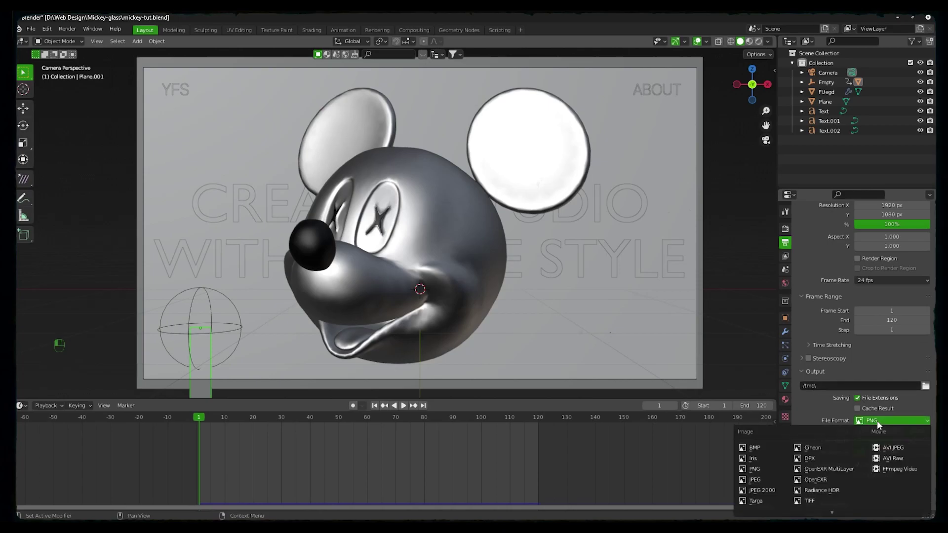
left_click(884, 470)
scroll(846, 455, "down", 4)
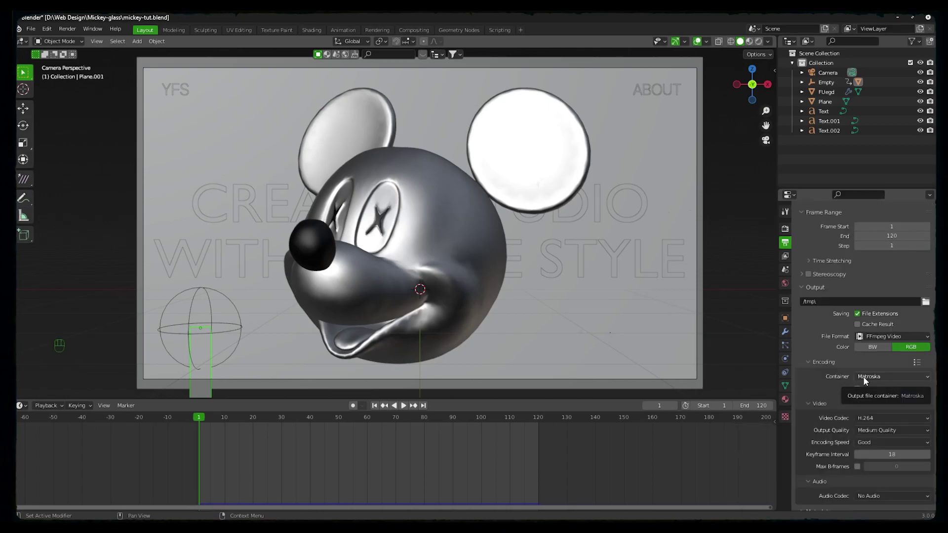
left_click(863, 376)
left_click(866, 410)
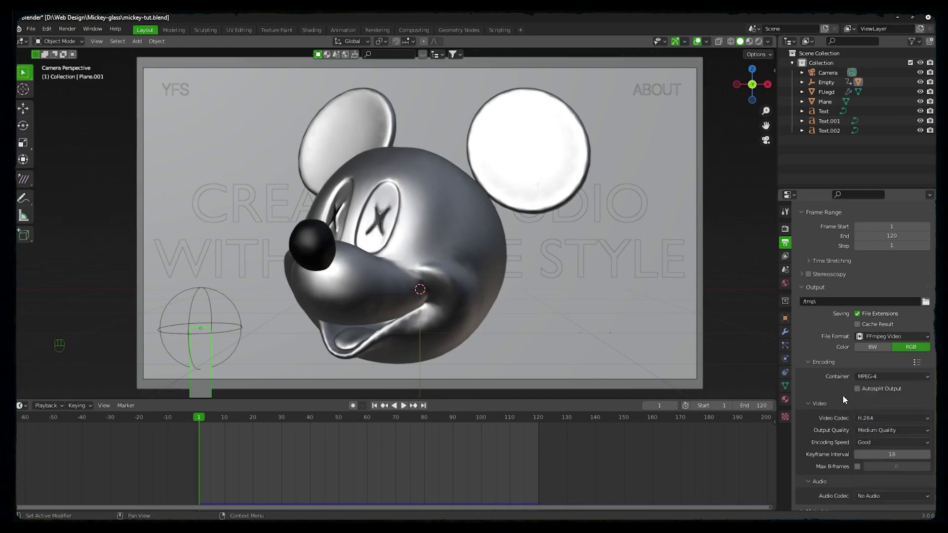
- Set the output quality of the H.264 video to Lossless
scroll(838, 392, "down", 1)
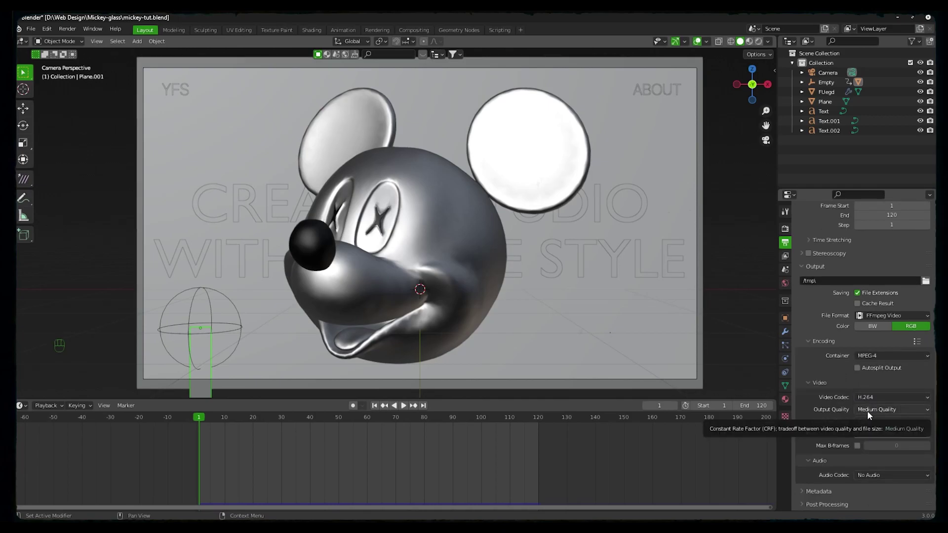
left_click(867, 410)
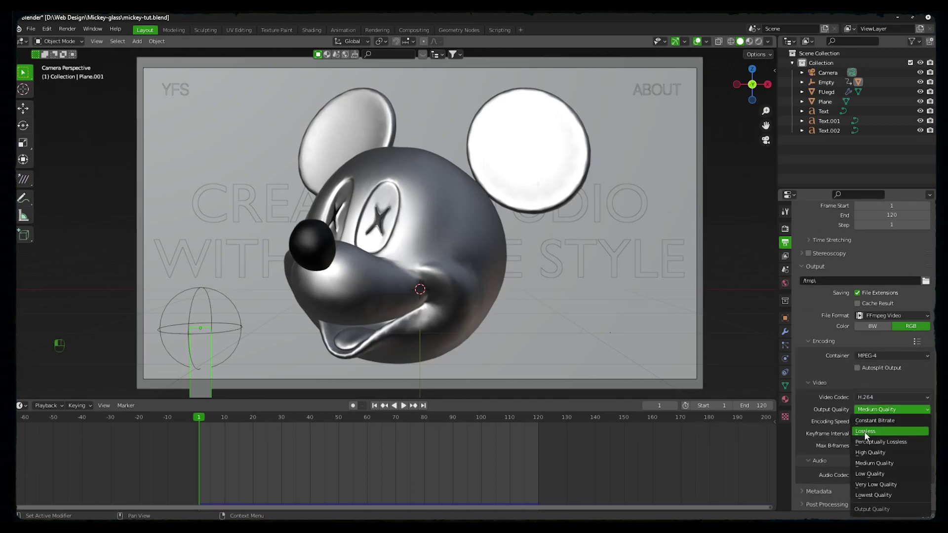
left_click(864, 432)
left_click(52, 29)
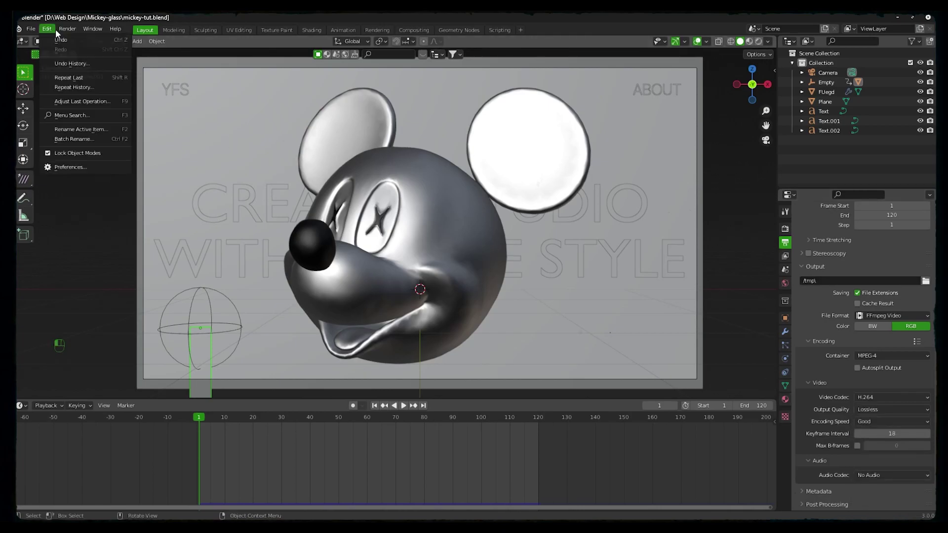